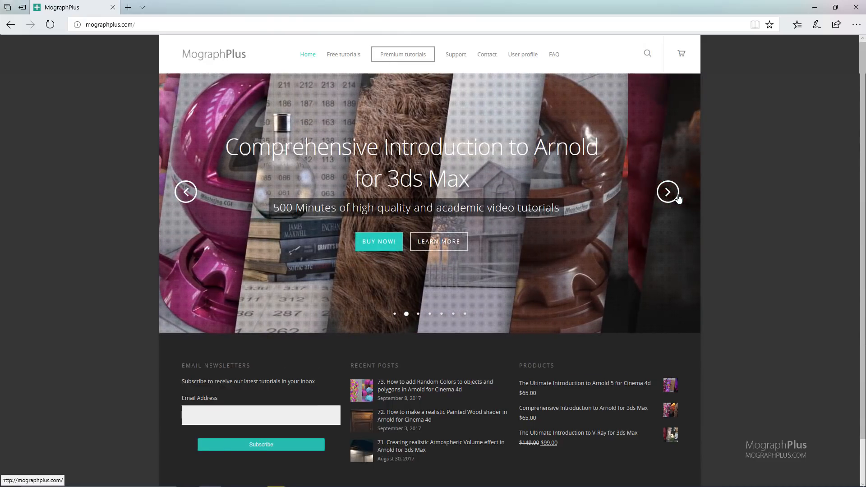
Browse the featured course banners on the MographPlus home page.
left_click(668, 192)
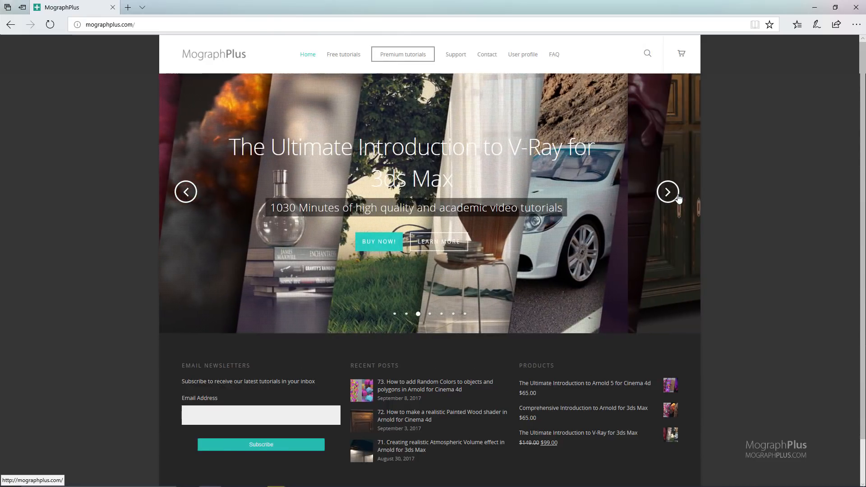
left_click(678, 198)
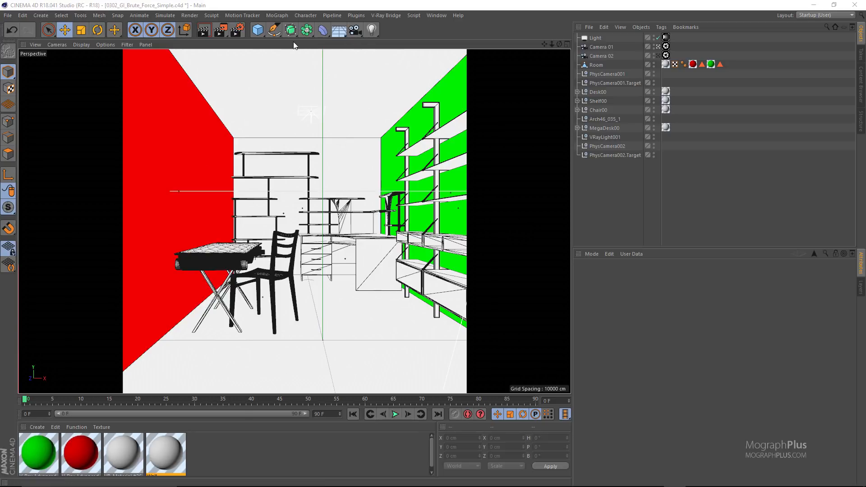
Switch to Cinema 4D and enable GI in the V-Ray Bridge render settings, keeping Brute Force as the primary engine.
left_click(237, 30)
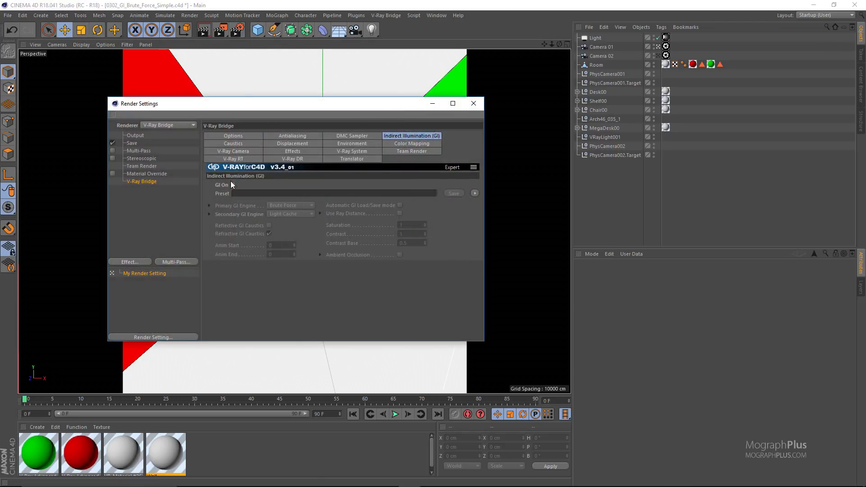
left_click(233, 184)
left_click(296, 206)
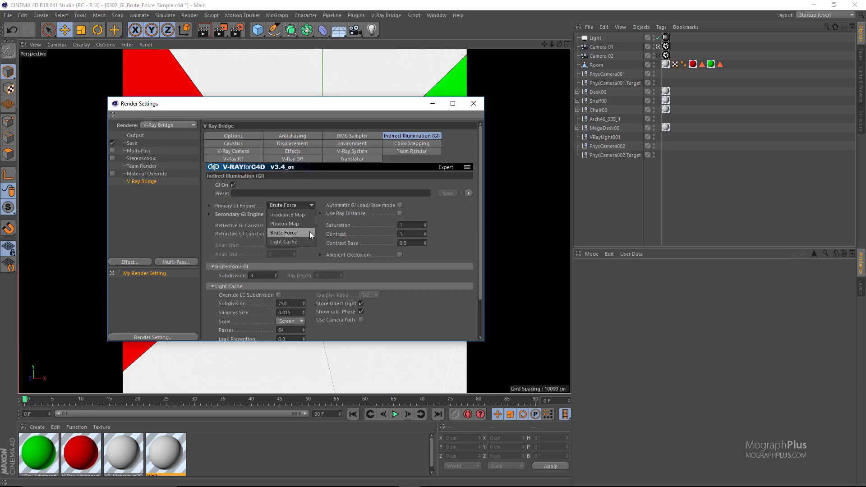
left_click(323, 232)
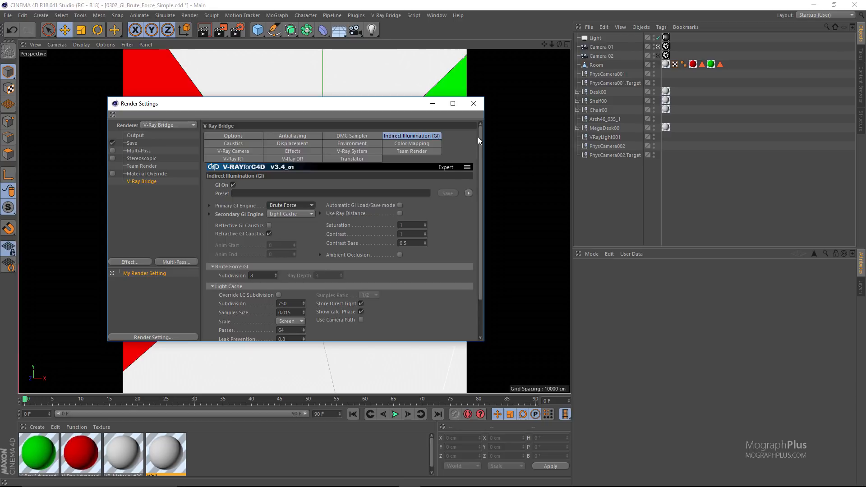
Open the V-Ray frame buffer and load the 0301_GI_Simple.max render noted as GI On, Camera 02.
left_click(388, 16)
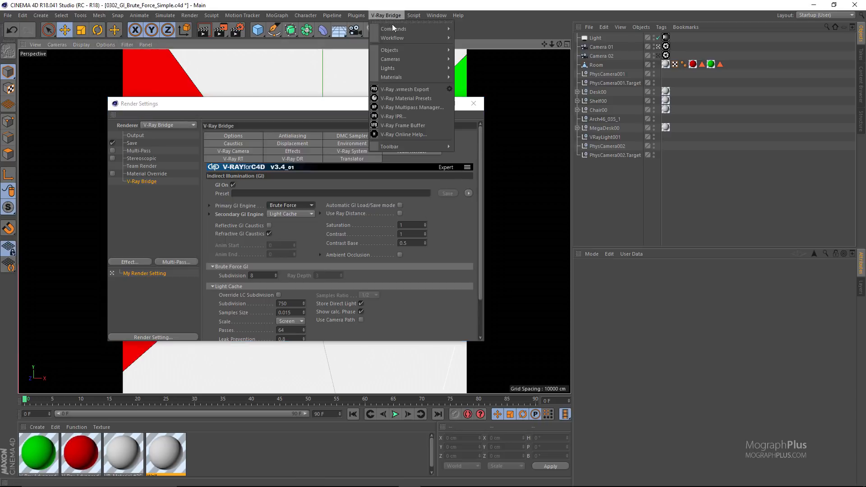
left_click(423, 125)
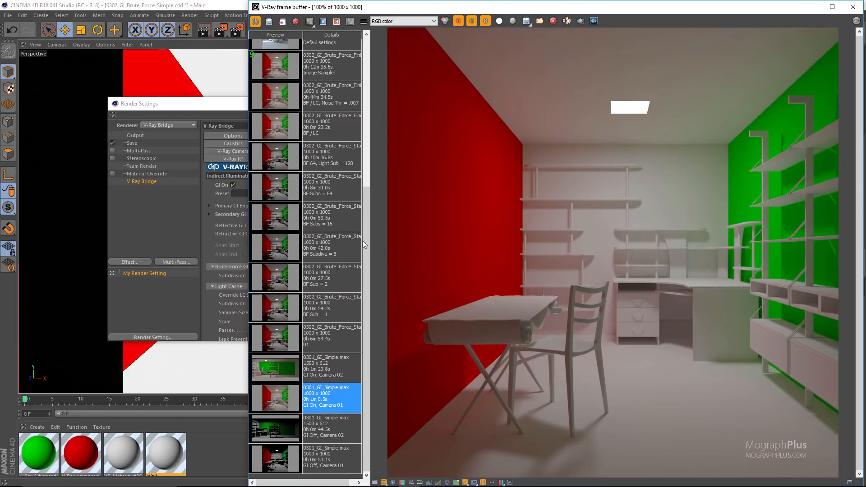
double_click(329, 361)
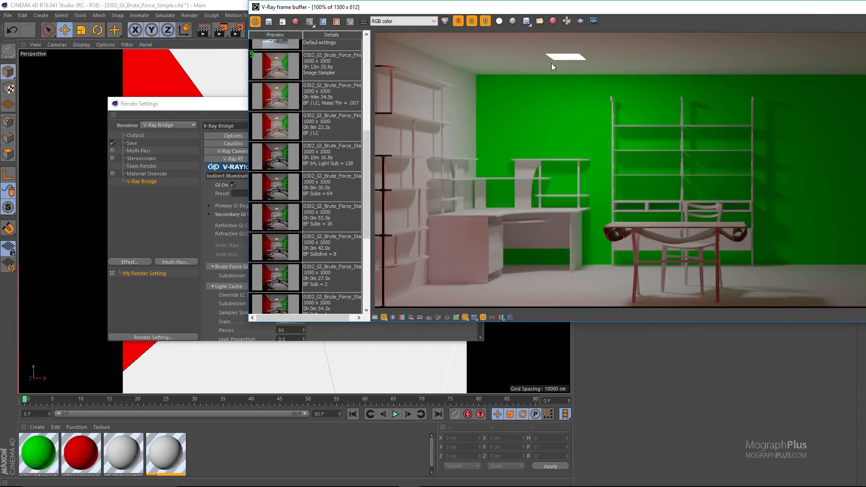
Reposition and widen the V-Ray frame buffer so the whole 1500 x 612 render fits inside it.
left_click_drag(576, 13, 422, 32)
left_click_drag(710, 224, 844, 219)
left_click_drag(569, 32, 520, 81)
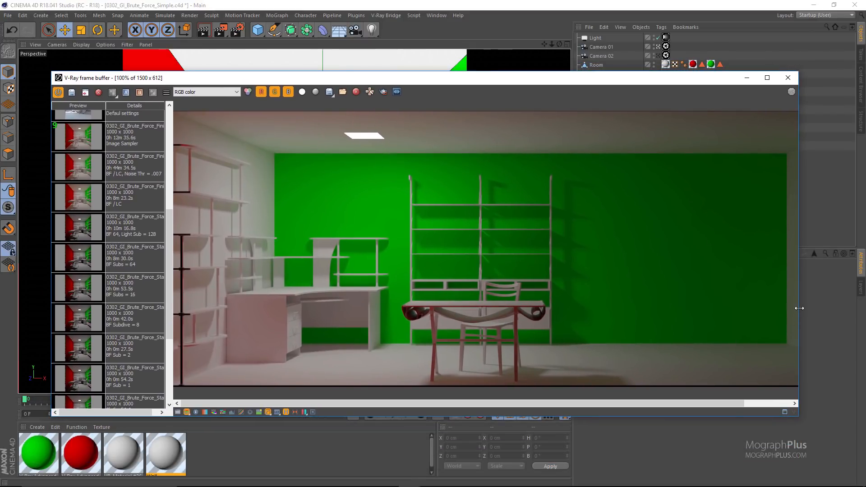
left_click_drag(798, 307, 856, 306)
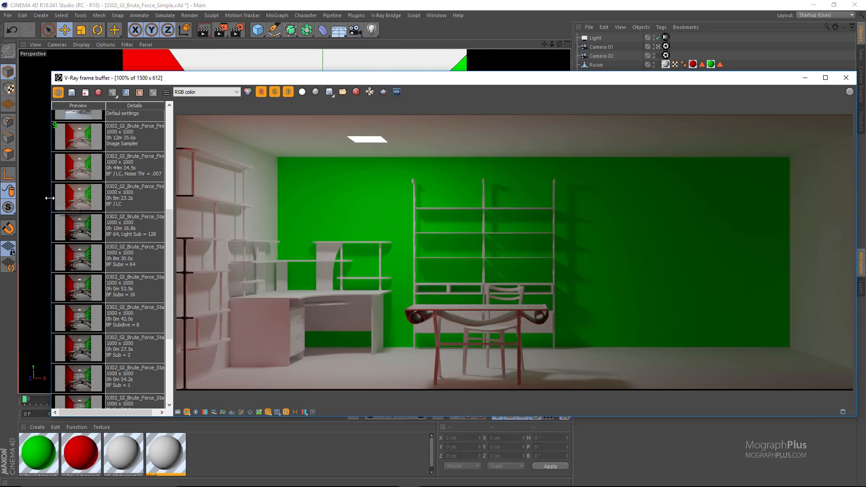
left_click_drag(52, 200, 17, 192)
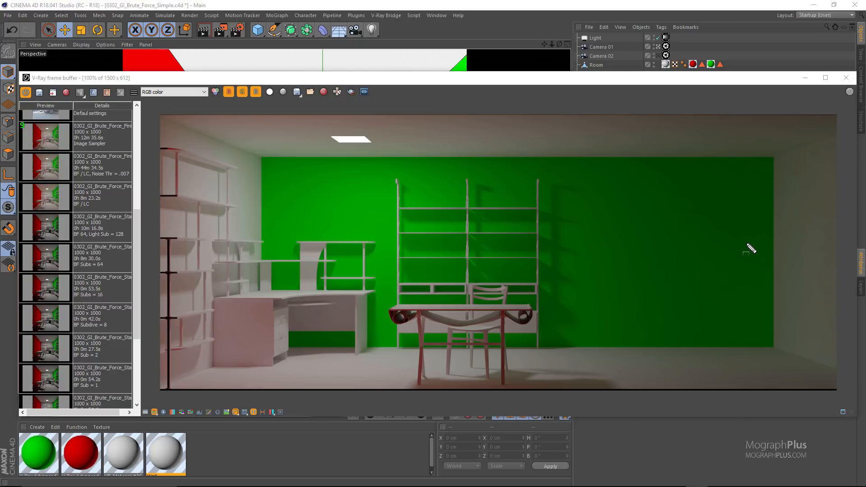
Annotate the render with a green camera box near the far end of the green wall and arrows fanning out as camera rays.
left_click_drag(738, 247, 703, 260)
left_click_drag(702, 251, 647, 231)
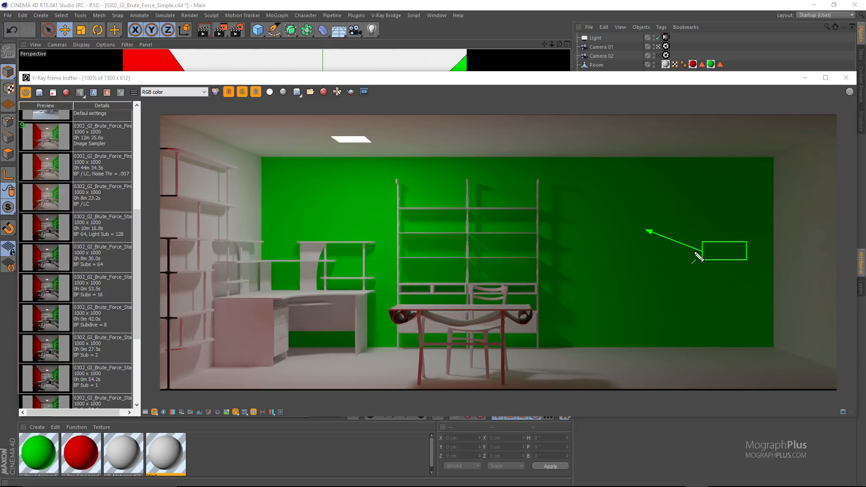
left_click_drag(702, 254, 631, 272)
mouse_move(699, 251)
left_mouse_down()
mouse_move(646, 256)
mouse_move(633, 246)
left_mouse_up()
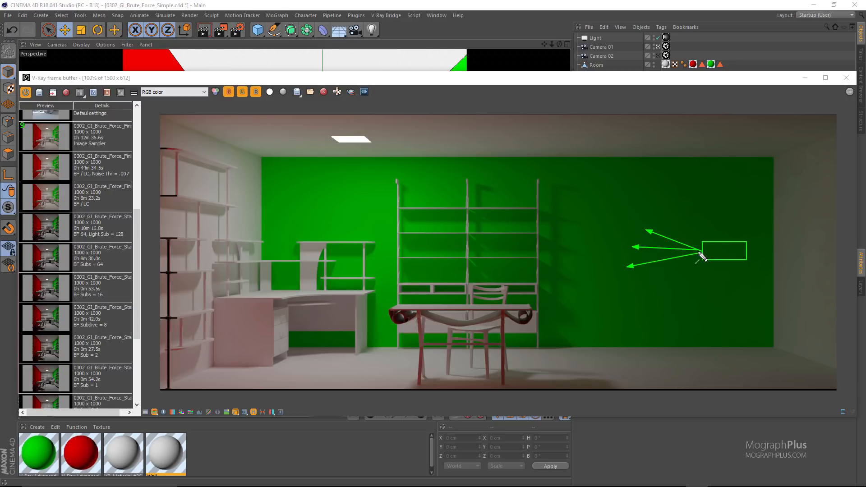
mouse_move(700, 253)
left_mouse_down()
mouse_move(646, 256)
mouse_move(644, 323)
mouse_move(617, 362)
left_mouse_up()
left_click_drag(701, 256, 477, 304)
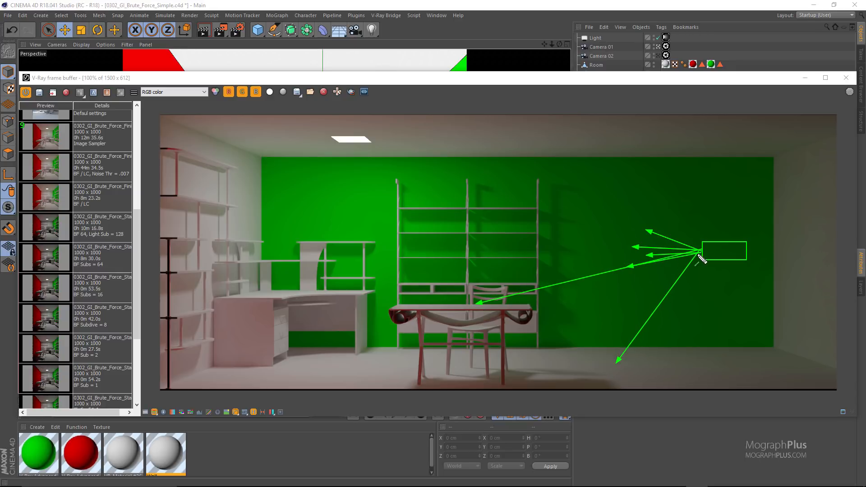
mouse_move(701, 254)
left_mouse_down()
mouse_move(592, 210)
mouse_move(586, 215)
left_mouse_up()
mouse_move(701, 254)
left_mouse_down()
mouse_move(272, 295)
mouse_move(281, 293)
left_mouse_up()
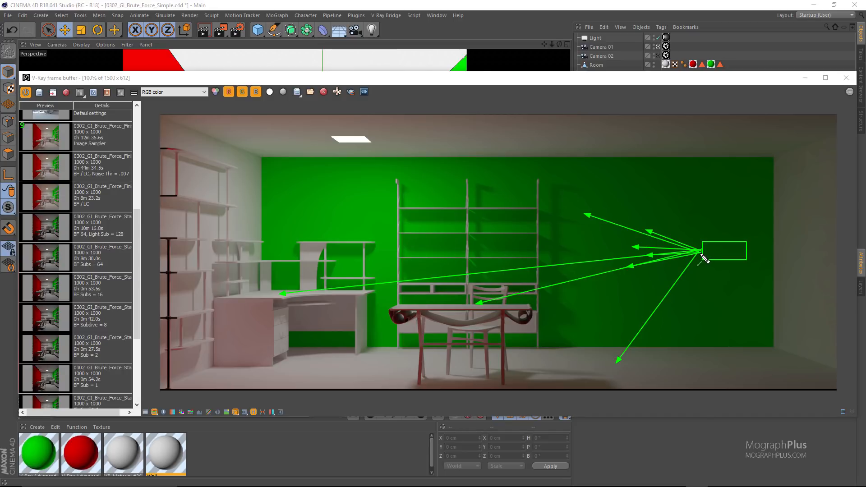
mouse_move(702, 254)
left_mouse_down()
mouse_move(667, 269)
mouse_move(674, 265)
mouse_move(659, 263)
mouse_move(647, 278)
mouse_move(667, 289)
mouse_move(651, 252)
left_mouse_up()
left_click_drag(700, 254, 640, 239)
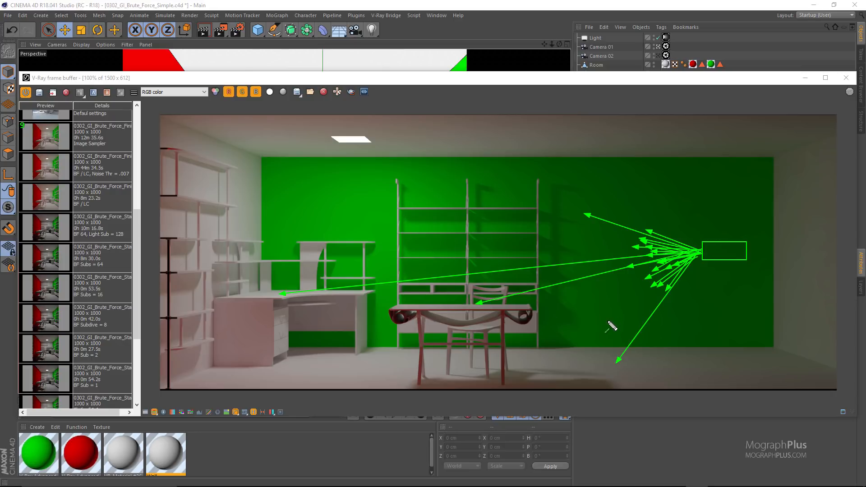
Circle in red the points where the camera rays hit the floor, the table and the desk.
key("e")
key("r")
left_click_drag(610, 360, 616, 364)
left_click_drag(471, 300, 478, 306)
left_click_drag(276, 292, 282, 298)
Draw red bounce arrows around the hit points on the floor, wall and desk, and clear the annotations.
left_click_drag(616, 360, 670, 360)
mouse_move(615, 361)
left_mouse_down()
mouse_move(653, 348)
mouse_move(602, 331)
left_mouse_up()
left_click_drag(614, 362, 610, 328)
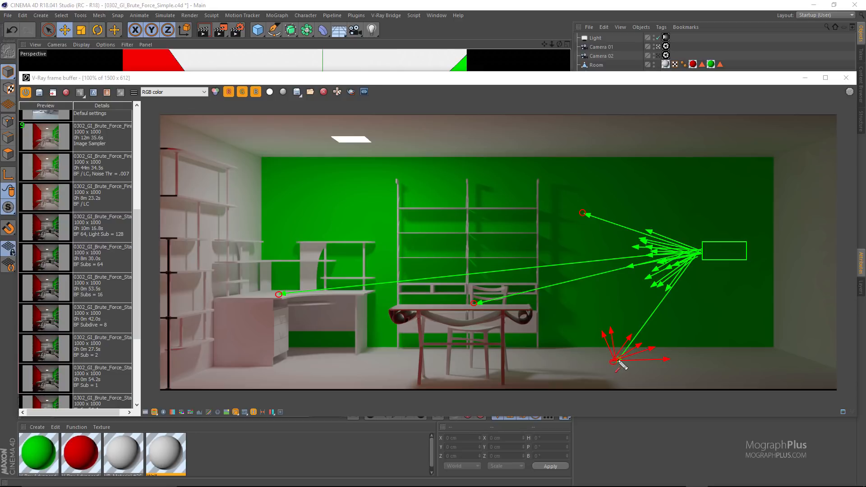
left_click_drag(615, 361, 621, 325)
mouse_move(615, 361)
left_mouse_down()
mouse_move(590, 338)
mouse_move(556, 360)
left_mouse_up()
mouse_move(582, 213)
left_mouse_down()
mouse_move(605, 203)
mouse_move(587, 189)
mouse_move(561, 196)
left_mouse_up()
mouse_move(581, 212)
left_mouse_down()
mouse_move(561, 219)
mouse_move(550, 208)
mouse_move(590, 232)
mouse_move(616, 213)
mouse_move(560, 240)
left_mouse_up()
mouse_move(280, 295)
left_mouse_down()
mouse_move(315, 289)
mouse_move(269, 273)
mouse_move(253, 279)
mouse_move(274, 303)
mouse_move(244, 284)
mouse_move(254, 292)
mouse_move(243, 292)
left_mouse_up()
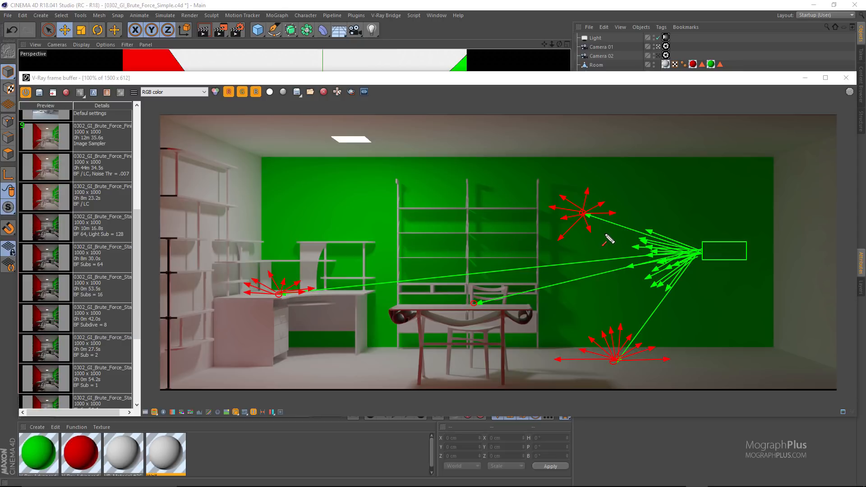
key("Escape")
Bring the render settings in front of the frame buffer and set the Secondary GI Engine to Brute Force.
left_click_drag(406, 82, 416, 182)
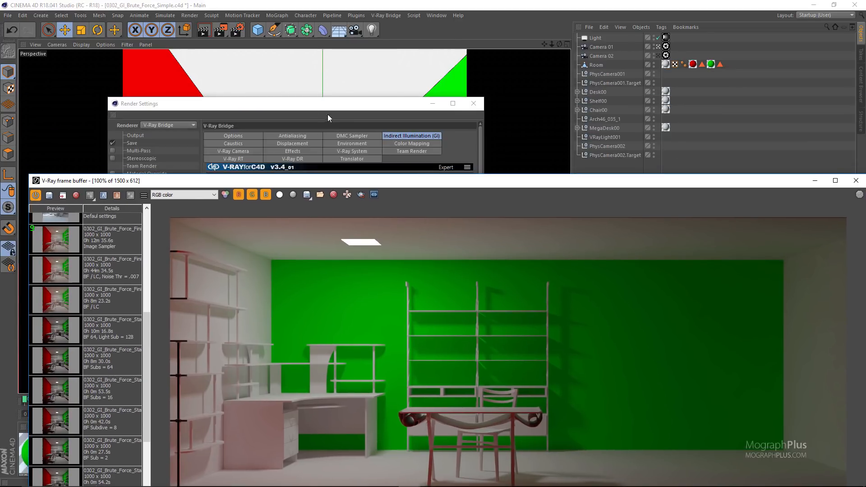
left_click_drag(328, 115, 349, 107)
double_click(291, 268)
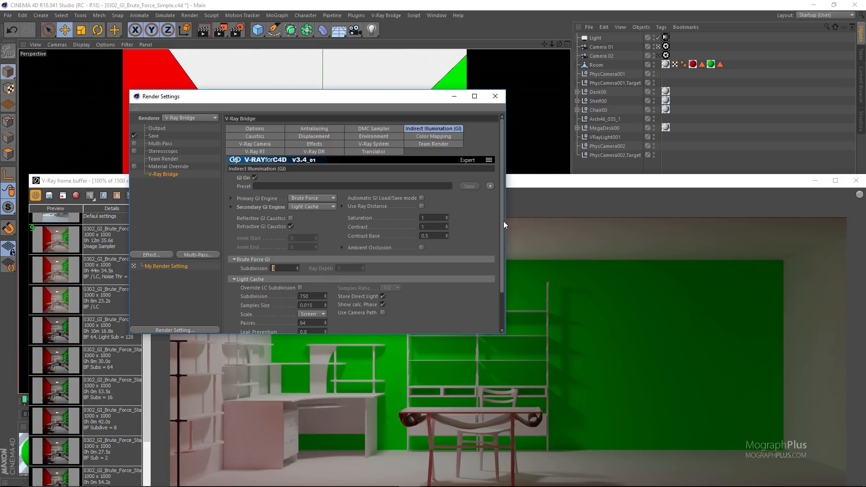
left_click(326, 208)
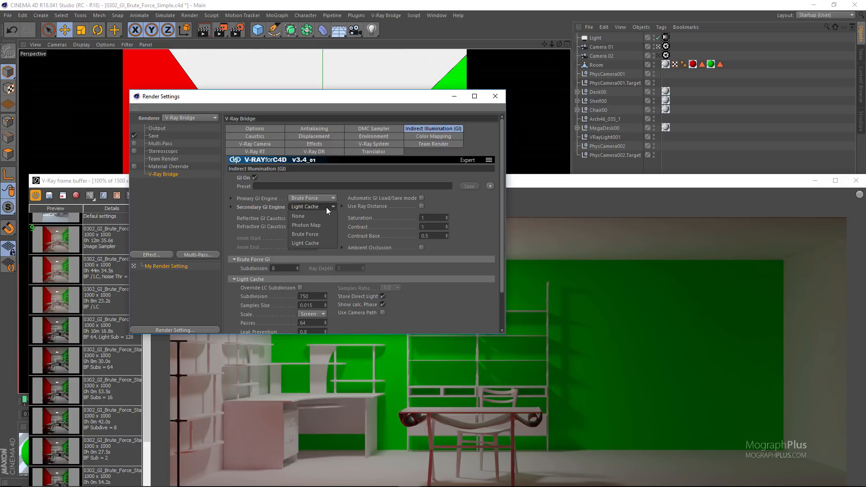
left_click(326, 234)
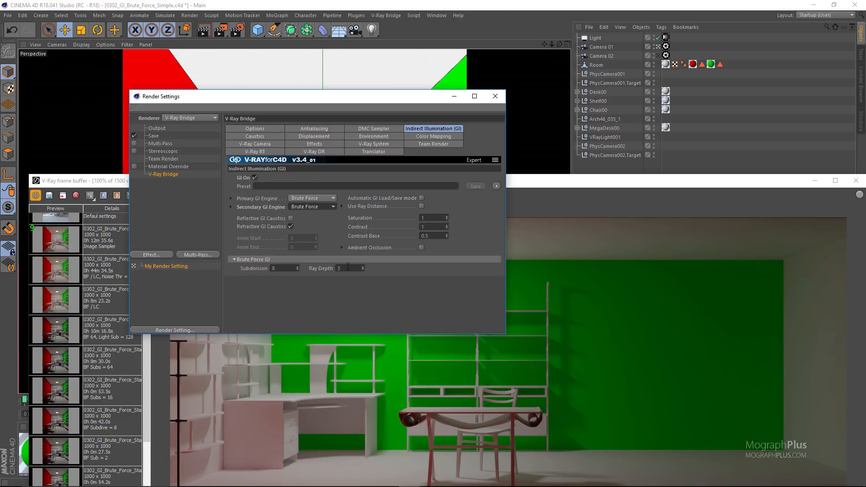
Annotate the render with red first-bounce arrows from the floor and blue secondary-bounce arrows, and clear the drawing.
left_click(526, 188)
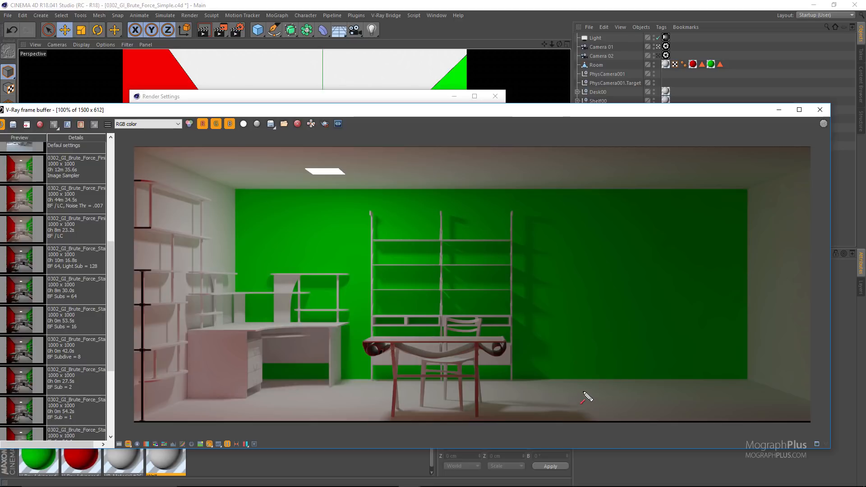
left_click_drag(618, 333, 588, 395)
mouse_move(589, 380)
left_mouse_down()
mouse_move(559, 325)
mouse_move(544, 333)
mouse_move(530, 367)
mouse_move(655, 355)
mouse_move(544, 356)
left_mouse_up()
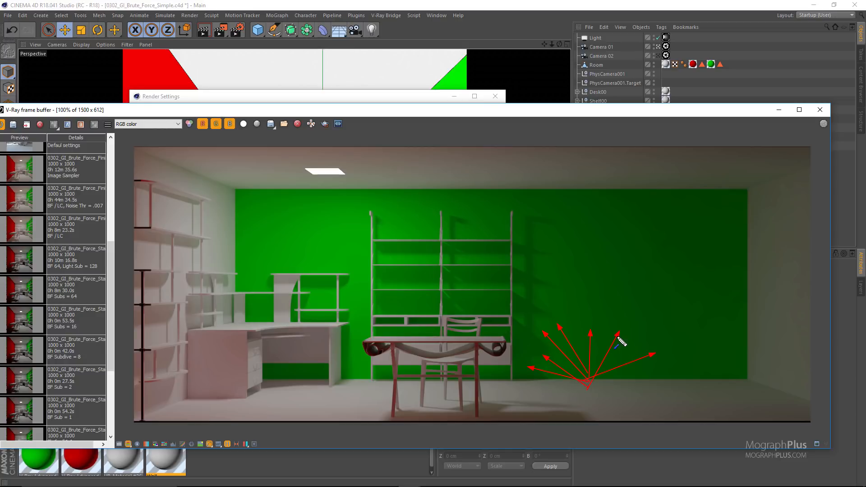
key("b")
mouse_move(621, 333)
left_mouse_down()
mouse_move(703, 191)
mouse_move(727, 180)
mouse_move(802, 248)
mouse_move(793, 284)
left_mouse_up()
mouse_move(773, 342)
left_mouse_down()
mouse_move(732, 410)
mouse_move(523, 385)
mouse_move(486, 349)
left_mouse_up()
key("Escape")
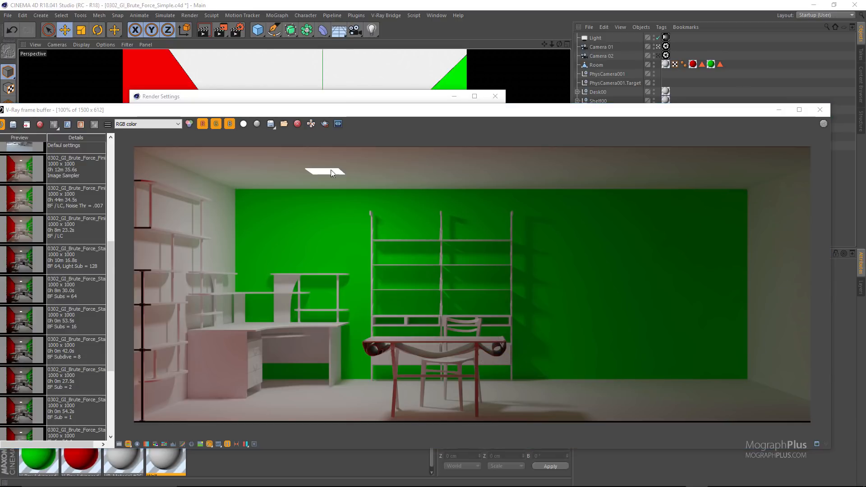
Review the Brute Force Ray Depth, the GI On toggle and the available GI engine options in the render settings.
left_click(341, 96)
double_click(350, 268)
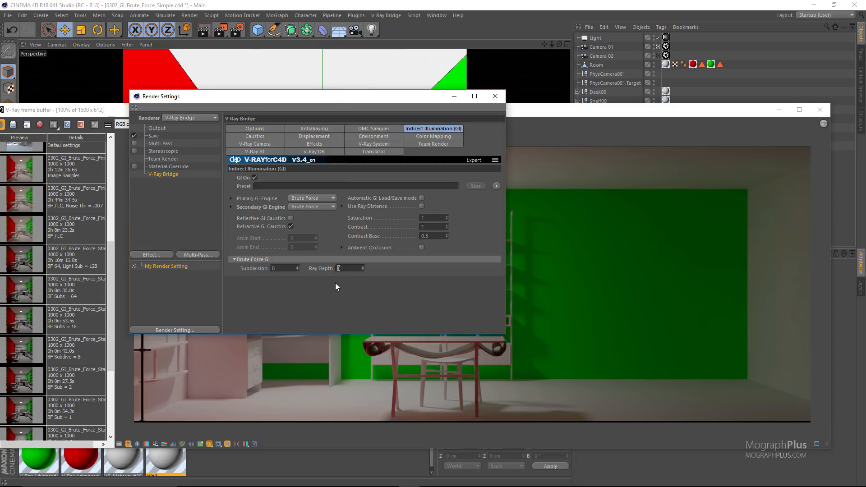
left_click(319, 209)
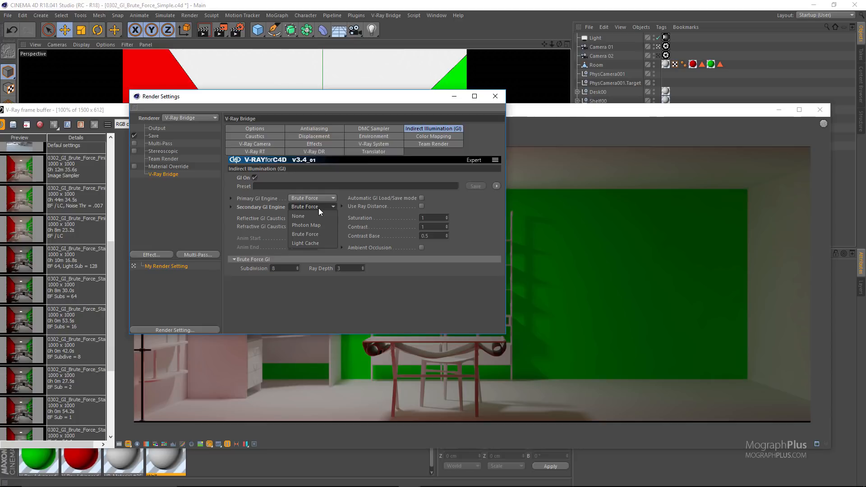
left_click(247, 179)
left_click(255, 178)
left_click(256, 177)
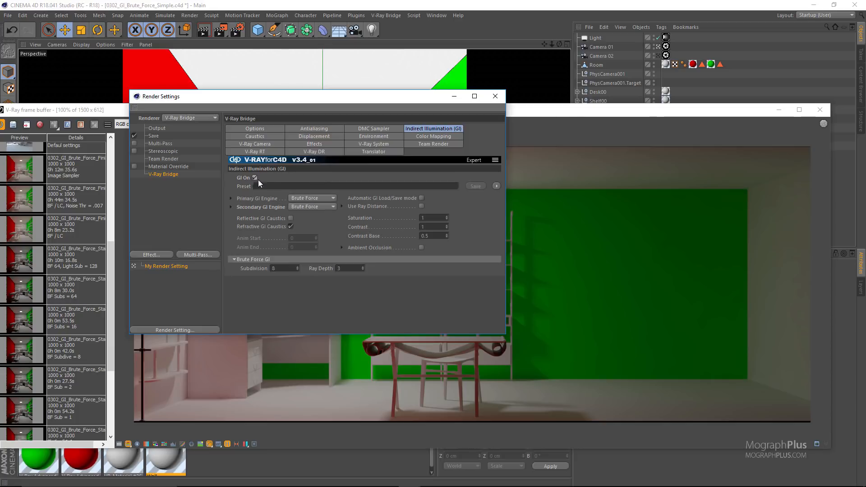
left_click(313, 198)
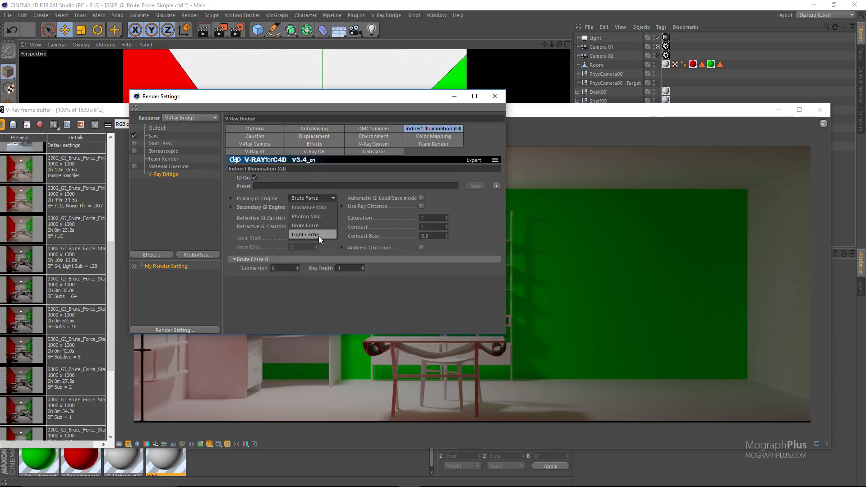
left_click(326, 251)
Set the Secondary GI Engine to None and close the render settings.
left_click(313, 207)
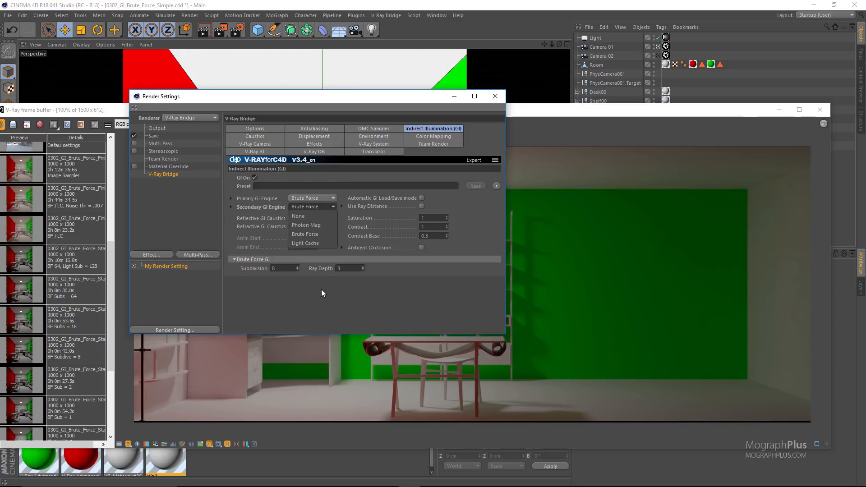
left_click(318, 212)
left_click(318, 206)
left_click(315, 215)
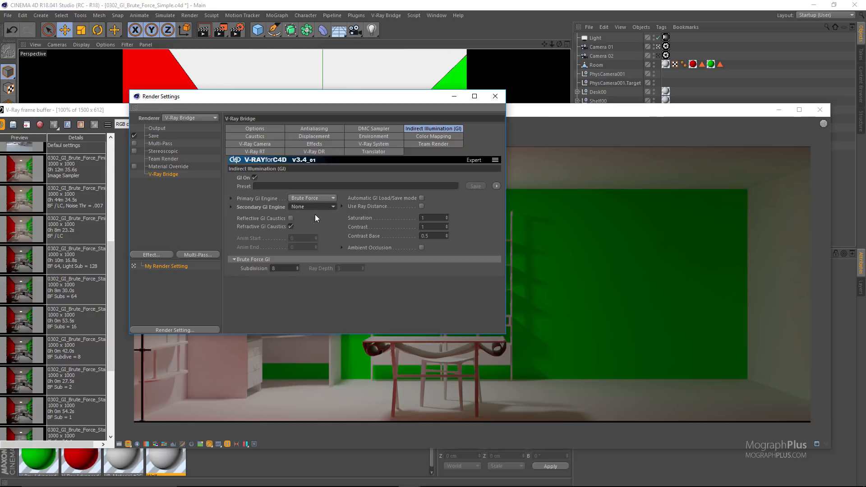
left_click(495, 96)
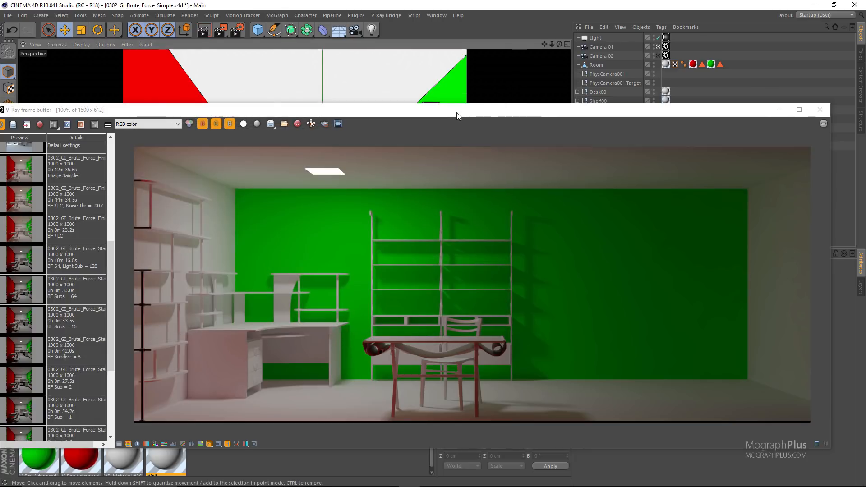
Move the V-Ray frame buffer aside and render the scene to the Picture Viewer.
left_click_drag(466, 114, 435, 119)
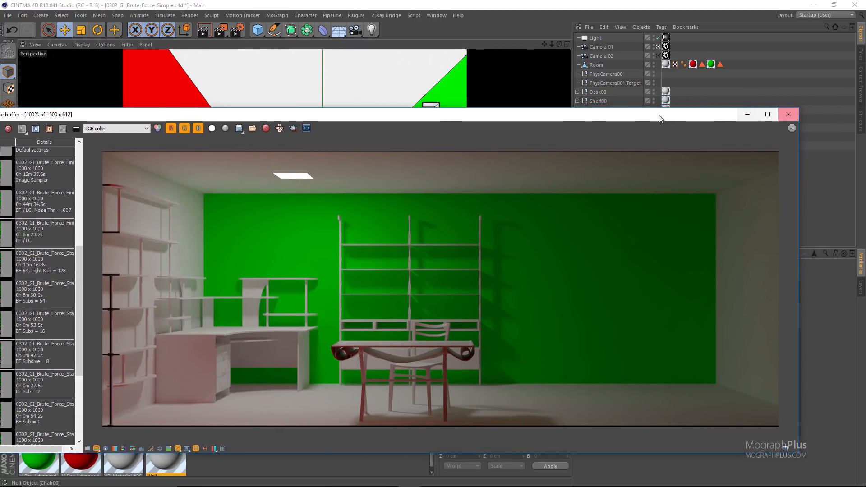
left_click_drag(626, 116, 452, 193)
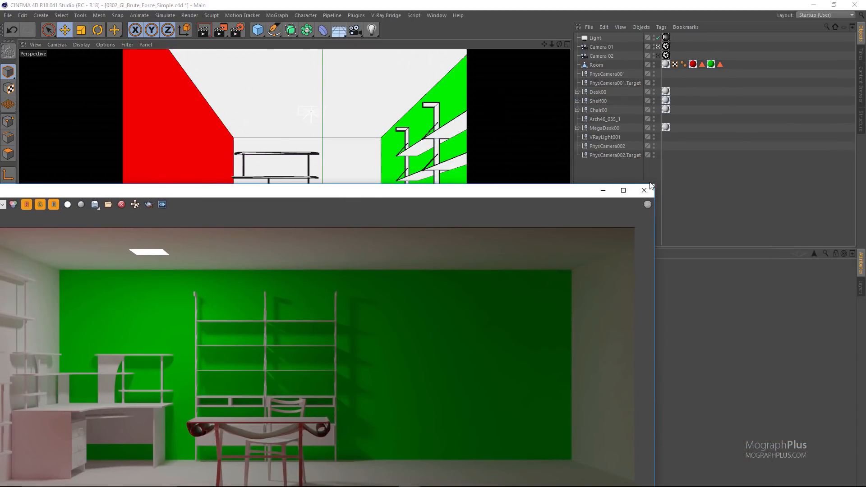
left_click(221, 31)
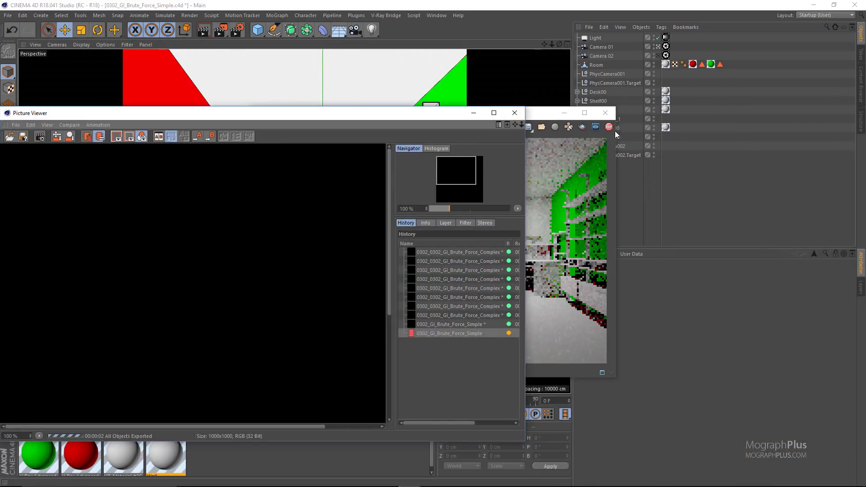
Stop the running render and close the V-Ray frame buffer.
left_click(612, 127)
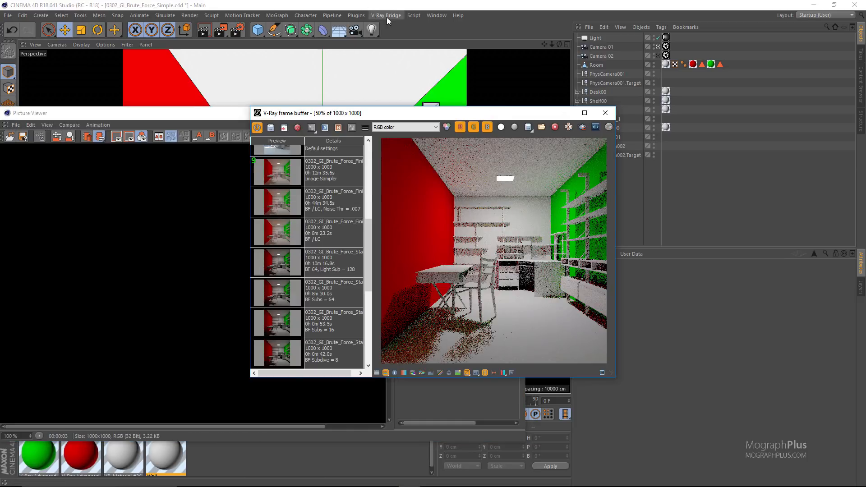
left_click(386, 15)
left_click(605, 113)
left_click(606, 113)
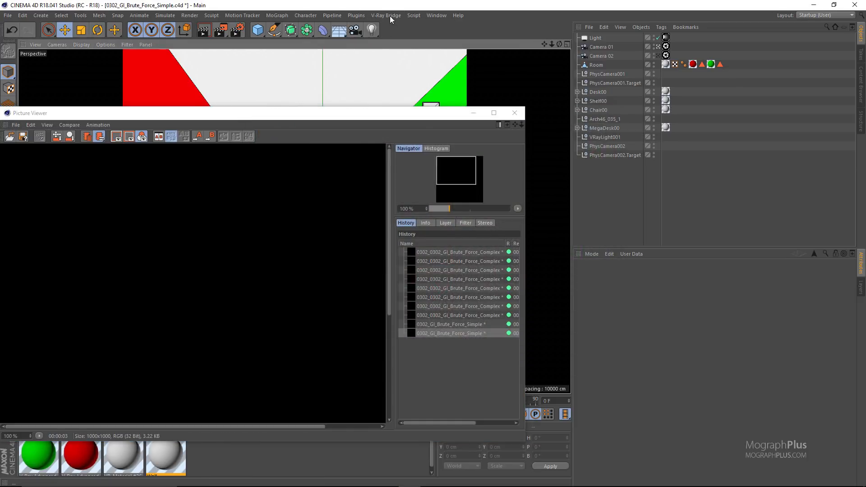
Review the GI and Lighting render elements and the available Standard Channels in the V-Ray Multipass Manager.
left_click(390, 15)
left_click(426, 108)
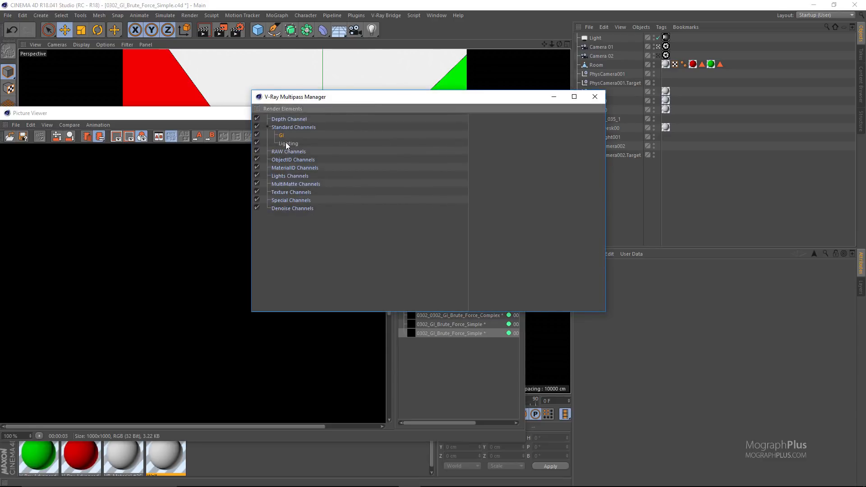
left_click(287, 144)
left_click(288, 109)
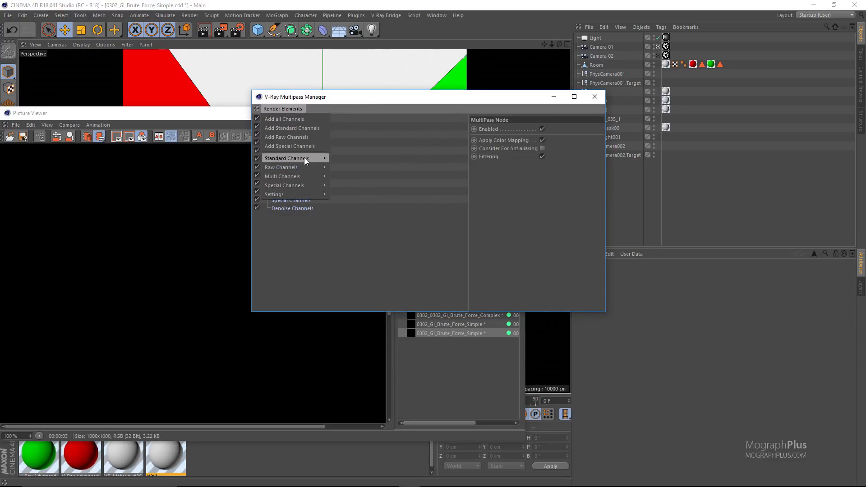
mouse_move(303, 157)
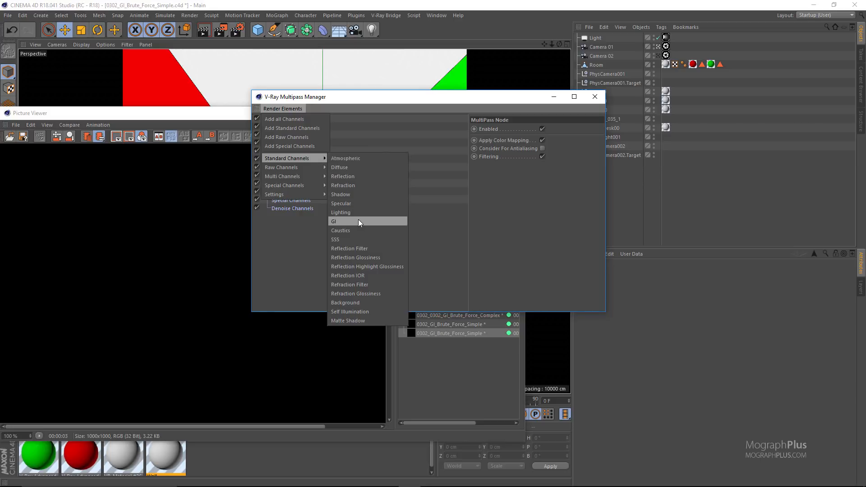
left_click(556, 211)
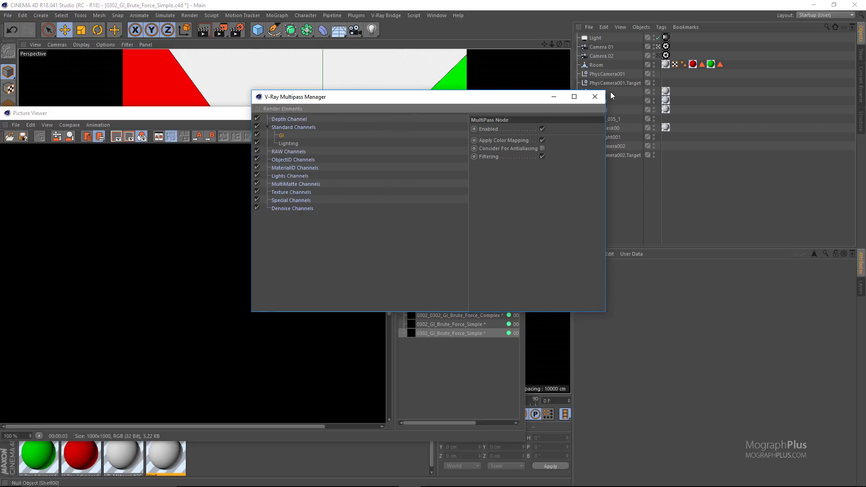
left_click(595, 98)
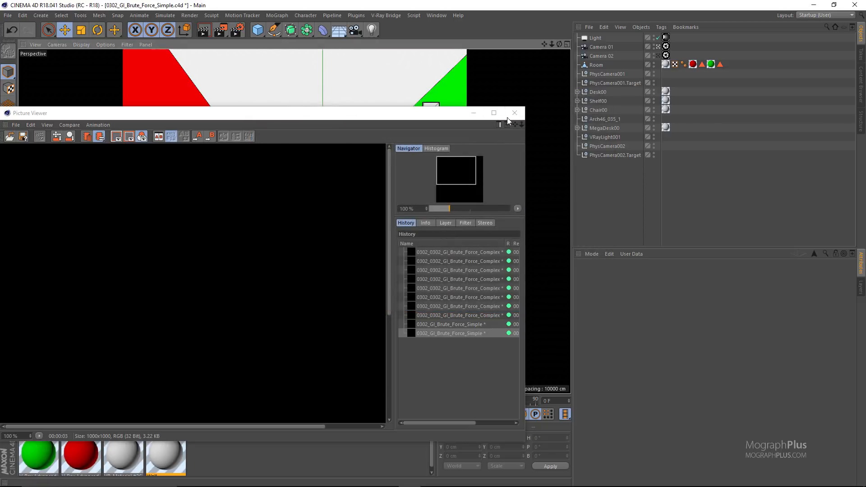
Render the scene again with the frame buffer enlarged and its sRGB display off, and stop and clear the image.
left_click(516, 113)
left_click(219, 31)
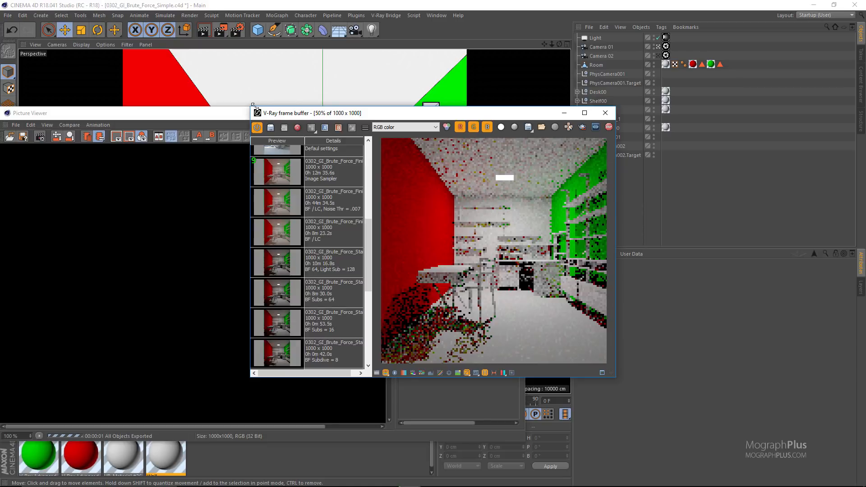
left_click_drag(254, 108, 215, 55)
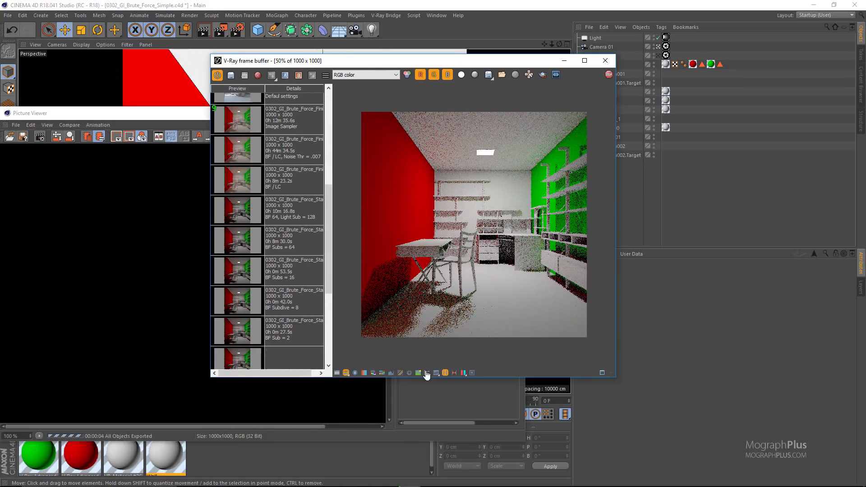
left_click(425, 372)
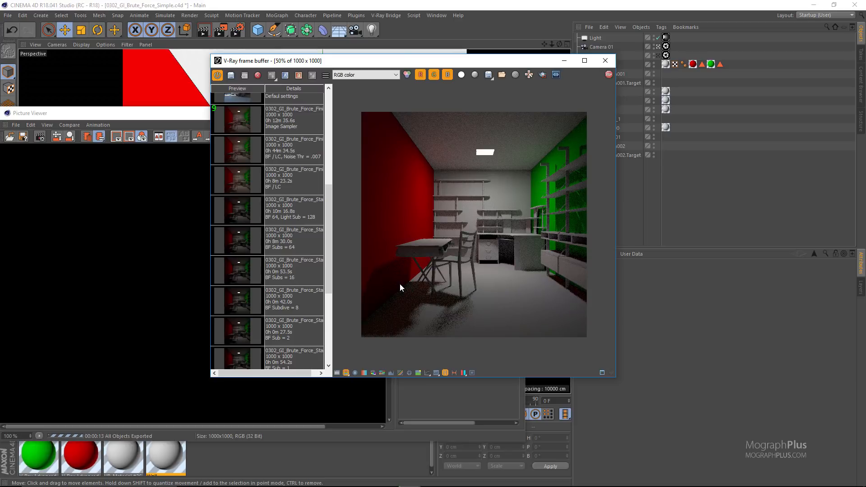
left_click(608, 75)
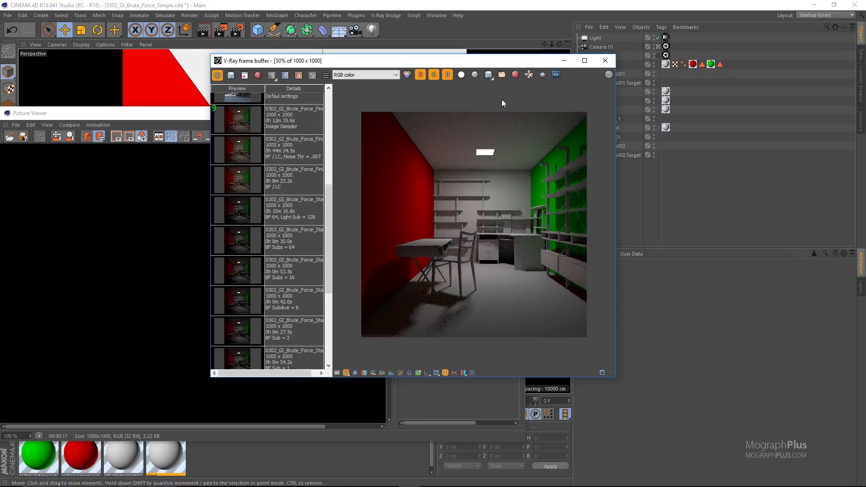
left_click(515, 74)
Load the Brute Force render noted 01 from the history in a maximized frame buffer and compare it with "GI On, Camera 01".
scroll(299, 273, "down", 5)
left_click(300, 273)
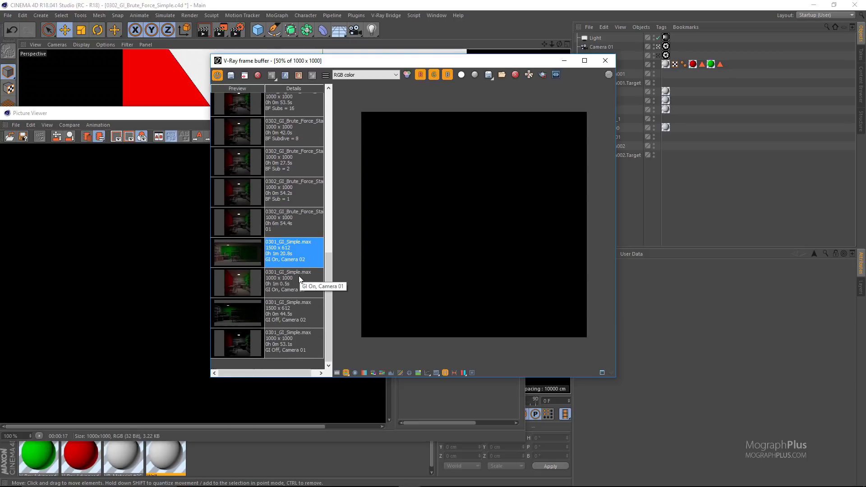
double_click(234, 218)
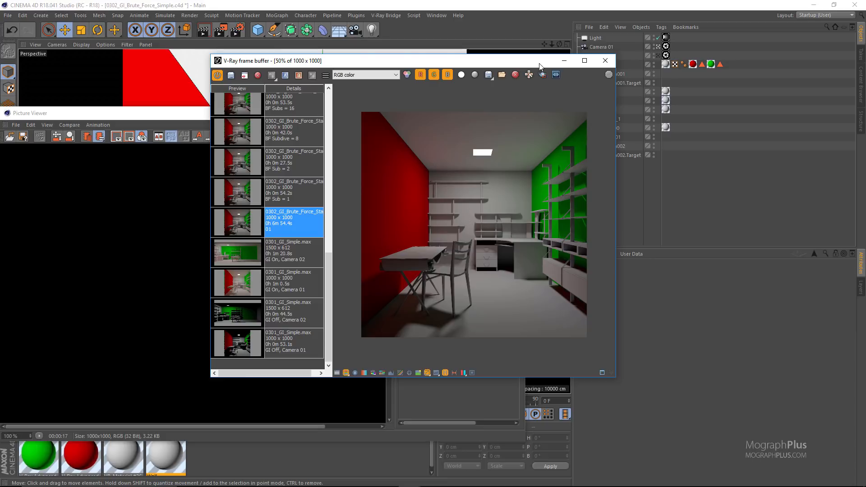
scroll(527, 123, "up", 1)
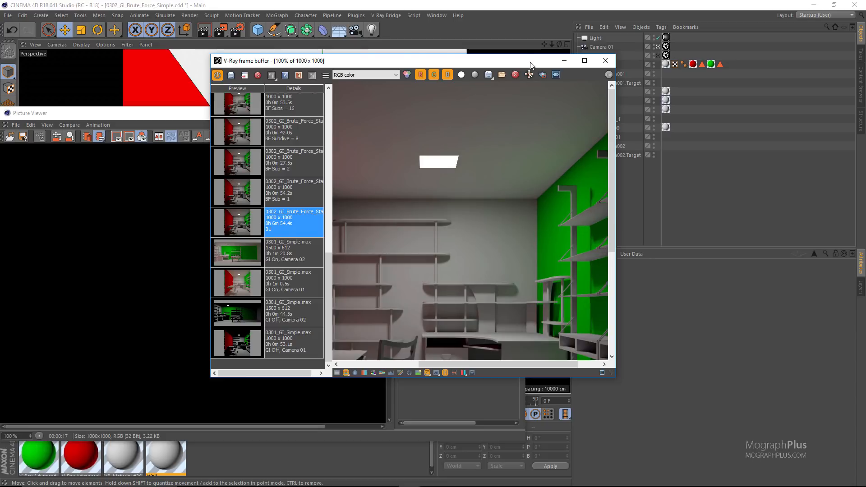
double_click(532, 63)
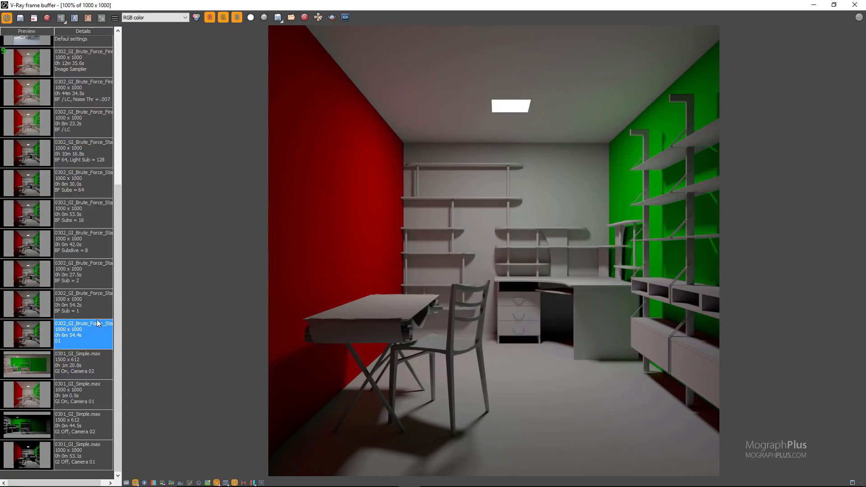
left_click(25, 392)
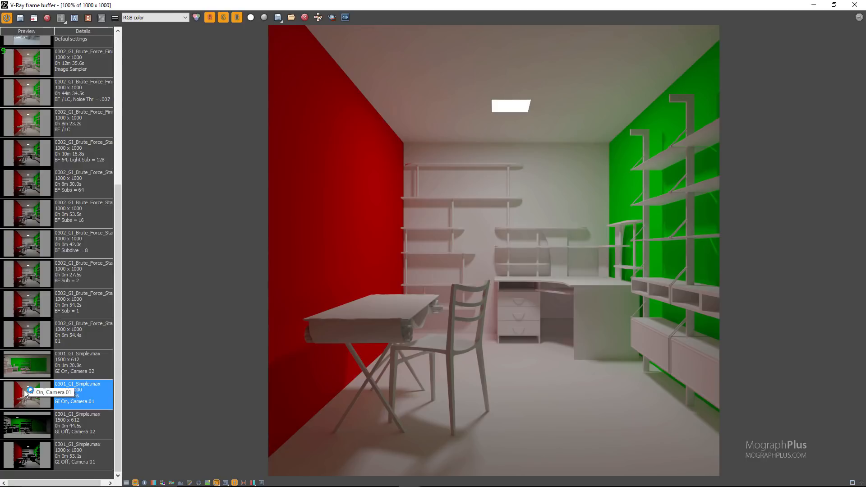
left_click(36, 332)
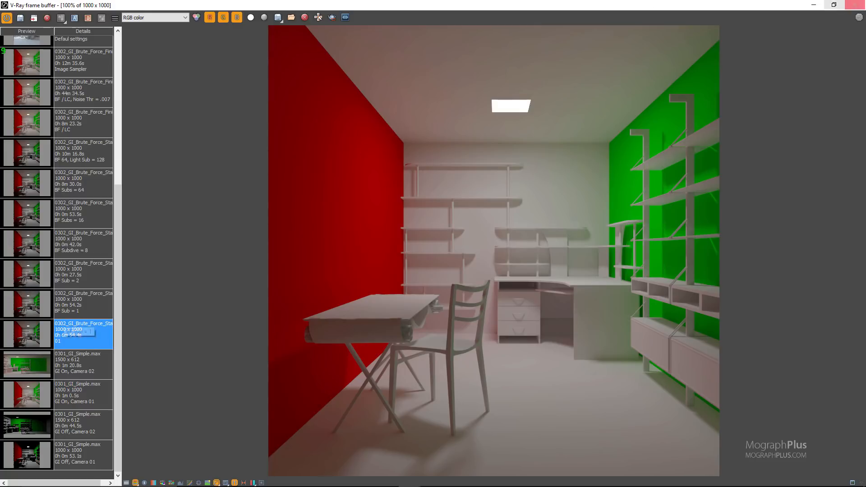
Close the frame buffer and Picture Viewer and review the Brute Force subdivision, Antialiasing and DMC Sampler settings in the render settings.
left_click(855, 5)
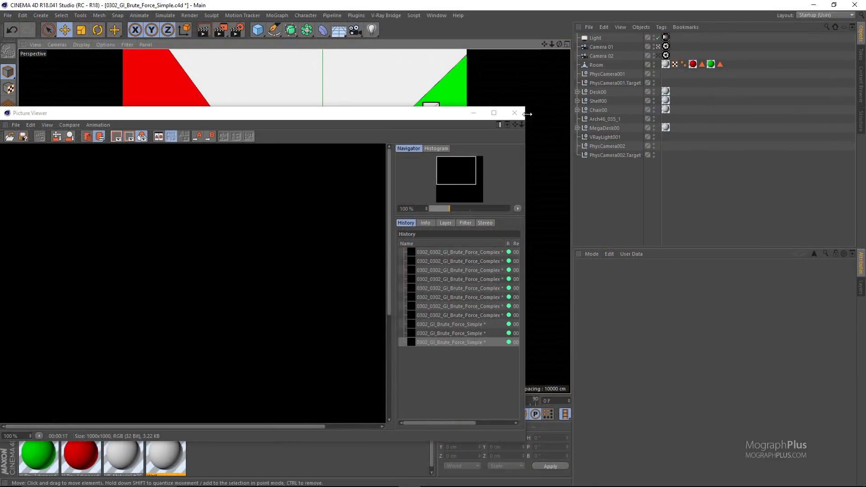
left_click(509, 120)
left_click(238, 30)
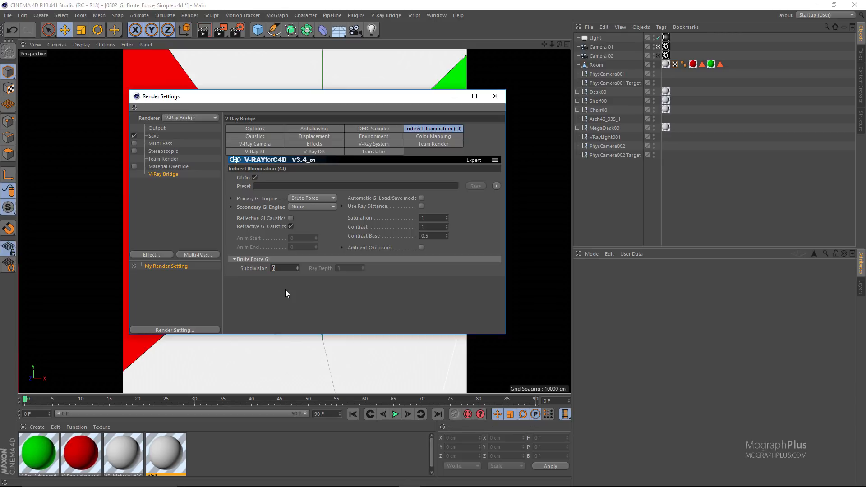
left_click(310, 129)
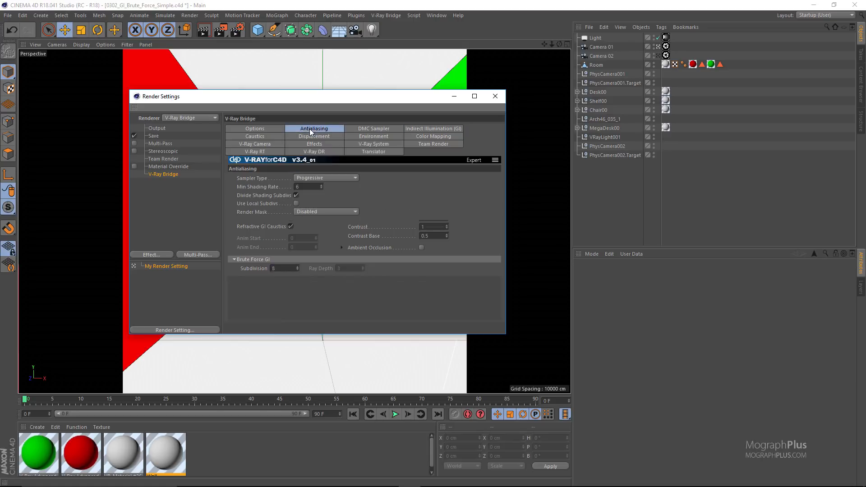
left_click(386, 128)
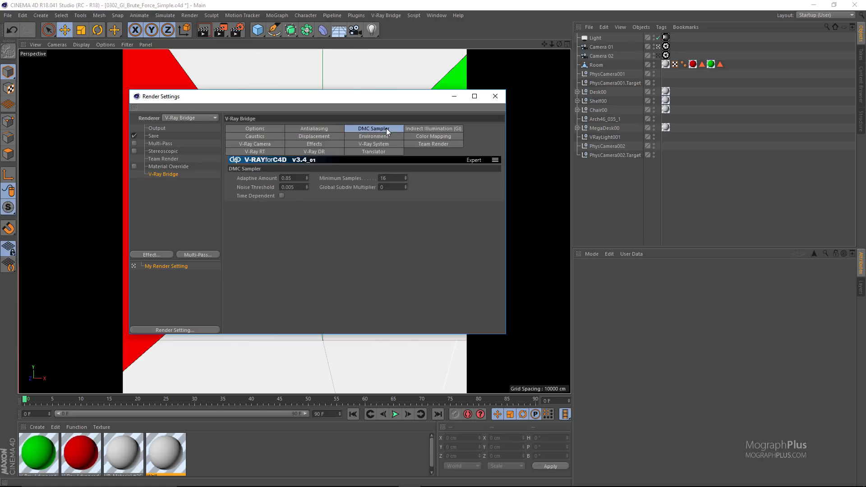
left_click(324, 128)
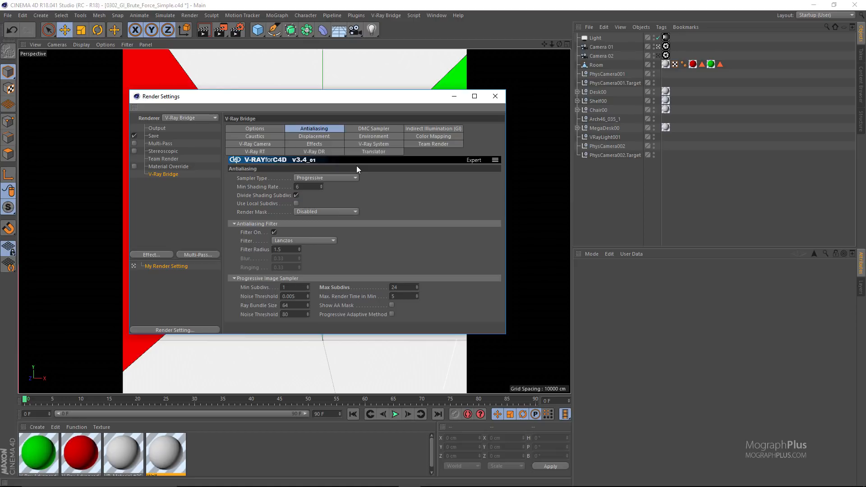
left_click(418, 129)
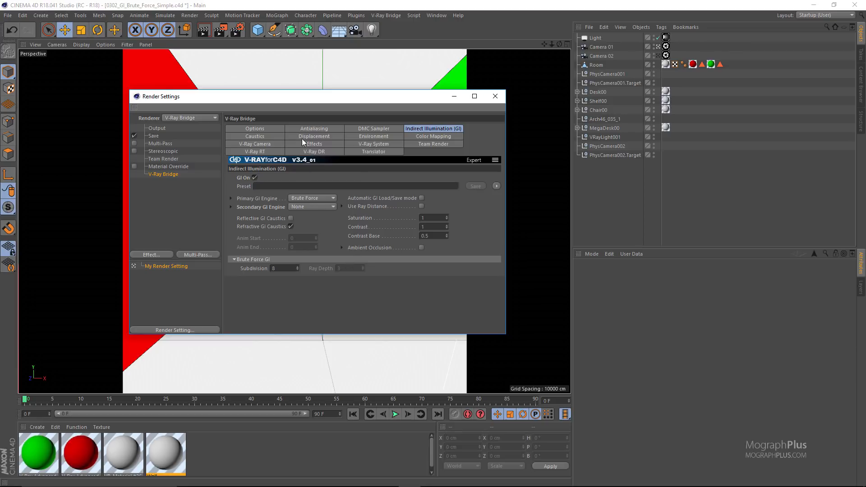
left_click(308, 128)
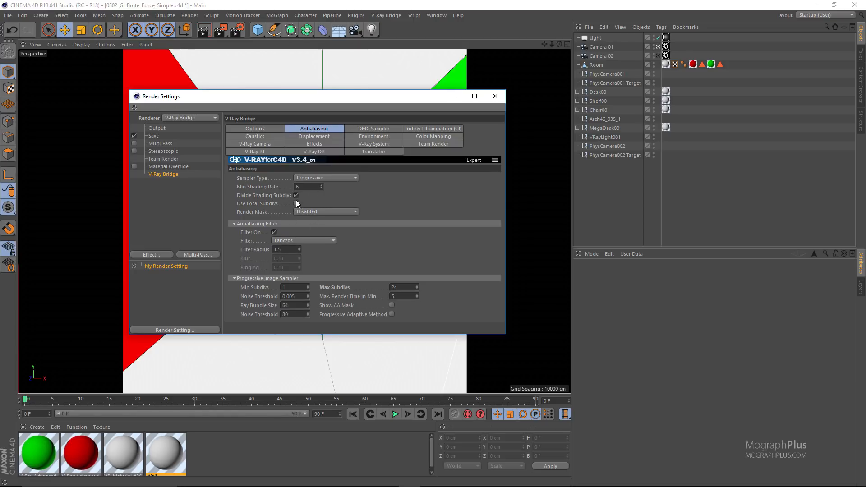
For the Progressive sampler, set Min Shading Rate to 1, disable Divide Shading Subdivs and enable Use Local Subdivs.
double_click(304, 187)
left_click(296, 195)
left_click(329, 177)
left_click(328, 185)
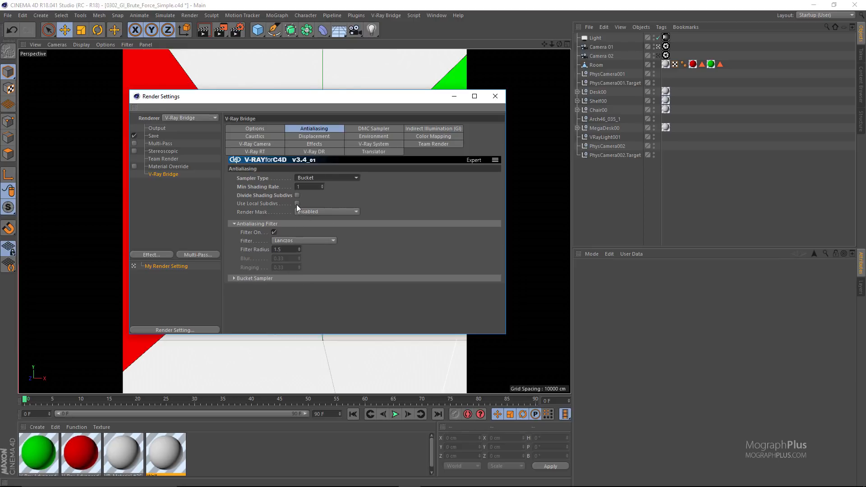
left_click(335, 177)
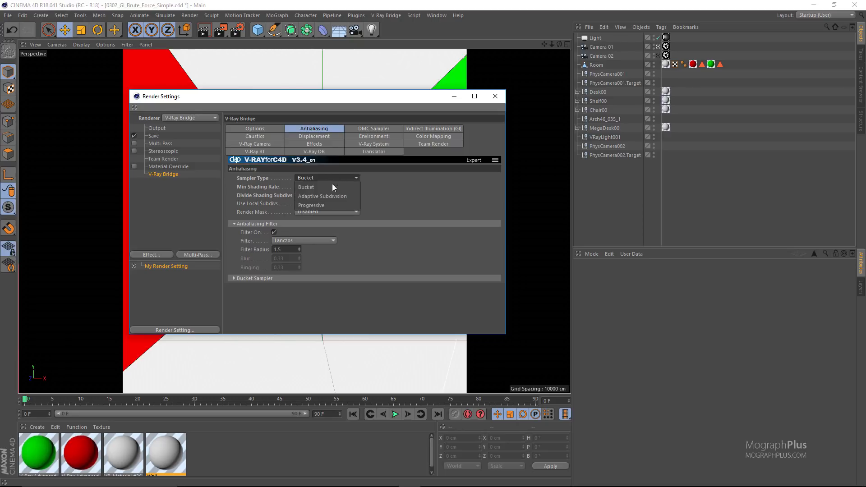
left_click(316, 201)
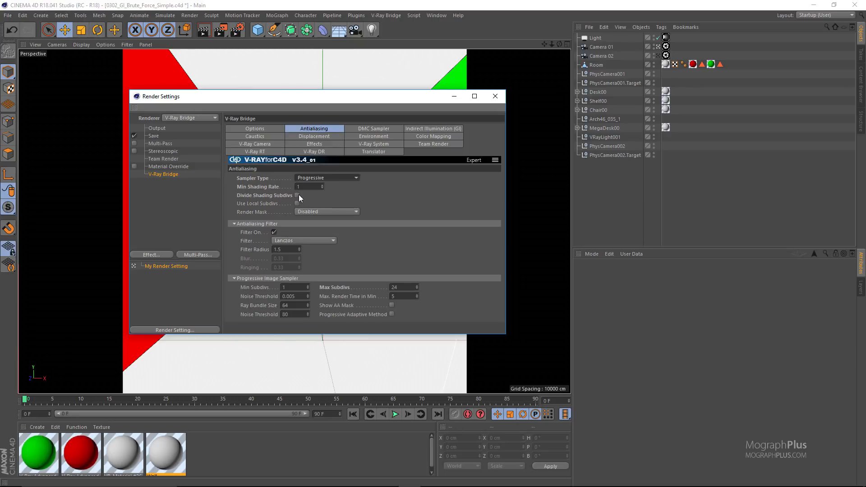
left_click(298, 203)
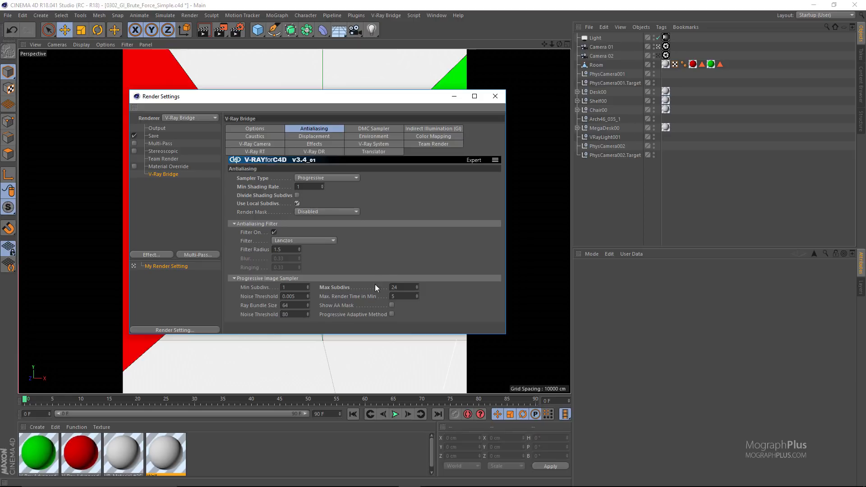
Change the Noise Threshold of both the Progressive Image Sampler and the DMC Sampler.
left_click(301, 297)
key("BackSpace")
key("BackSpace")
key("BackSpace")
type("1")
left_click(365, 129)
left_click(298, 187)
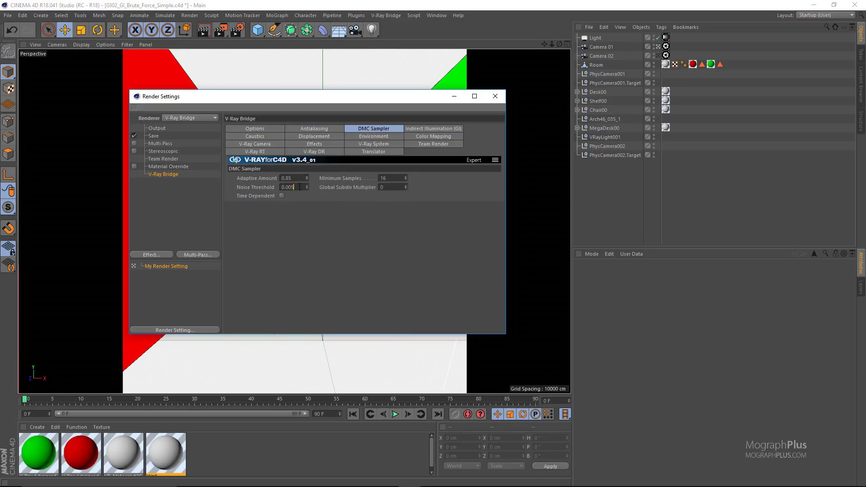
key("BackSpace")
key("BackSpace")
Set the Brute Force GI Subdivision to 1 in the Indirect Illumination settings.
left_click(433, 128)
double_click(287, 267)
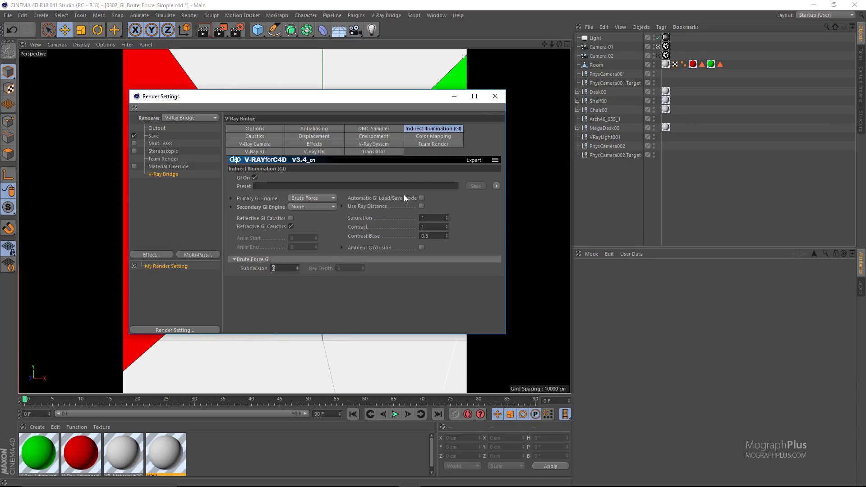
type("8")
key("Return")
type("1")
key("Return")
Load the "BF Sub = 1" render from the V-Ray frame buffer history and examine the noise on the floor up close.
left_click(386, 16)
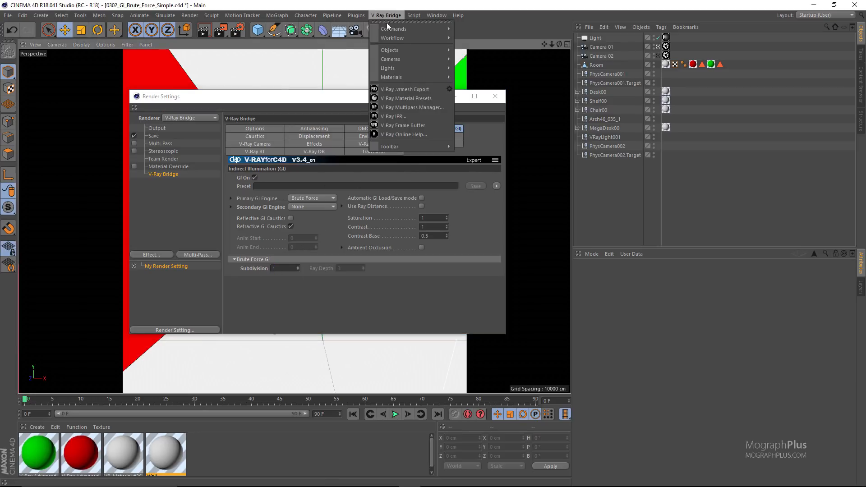
left_click(413, 124)
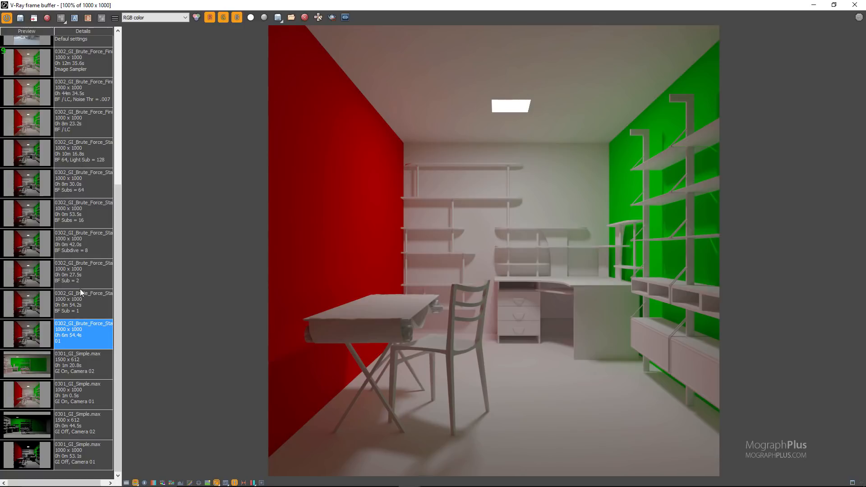
left_click(81, 303)
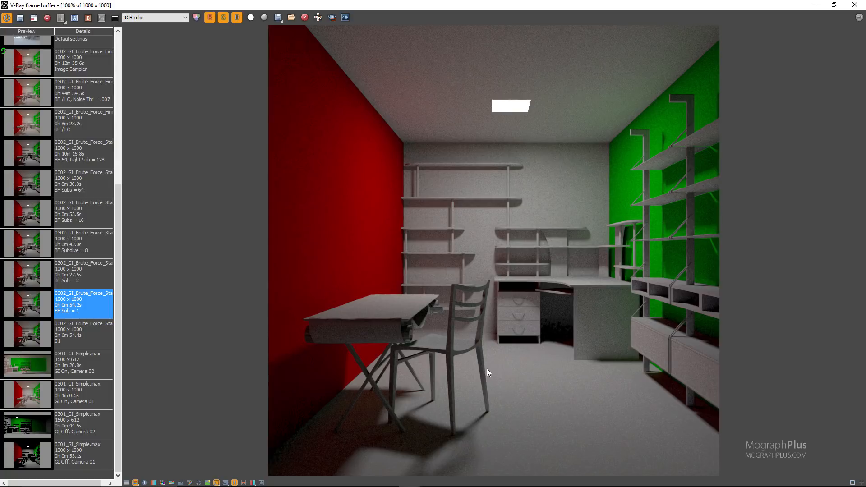
scroll(494, 415, "up", 1)
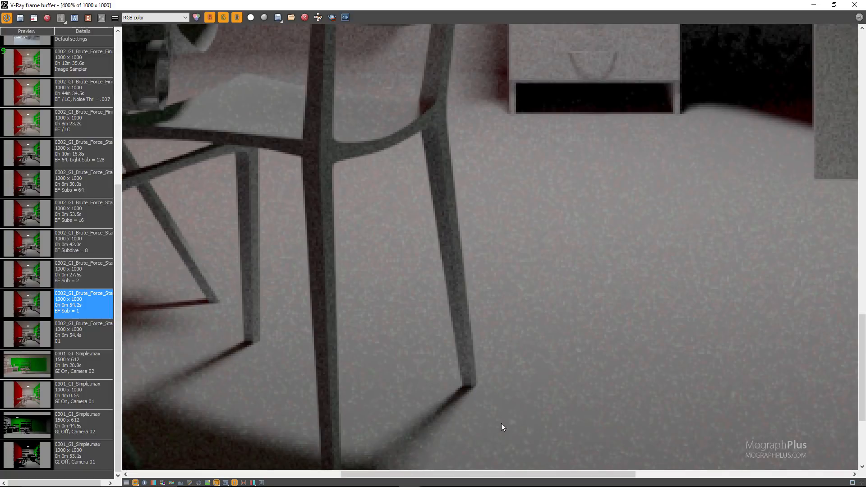
scroll(532, 293, "up", 1)
scroll(524, 283, "down", 2)
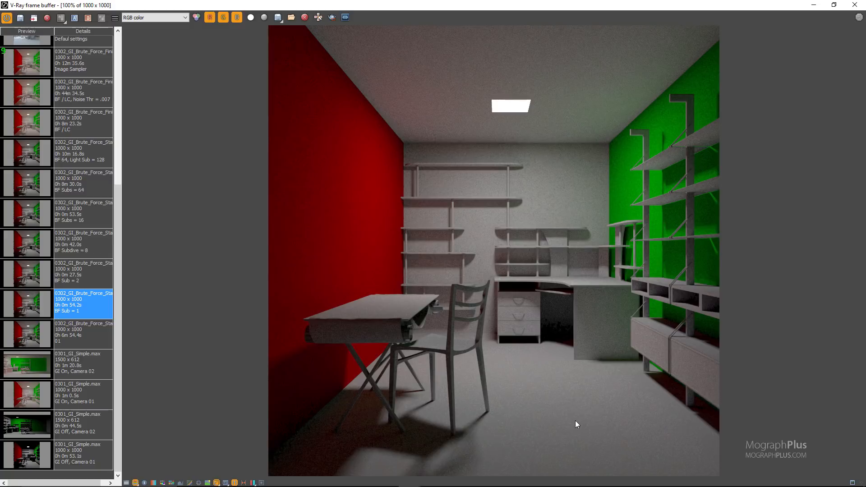
Inspect the coloured grain on the floor beside the desk in the "BF Sub = 1" render down to pixel level.
scroll(567, 415, "up", 2)
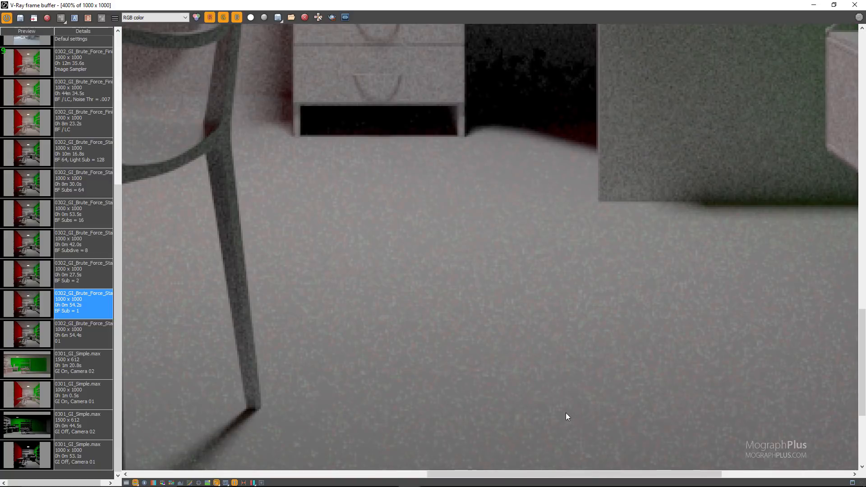
scroll(512, 360, "up", 1)
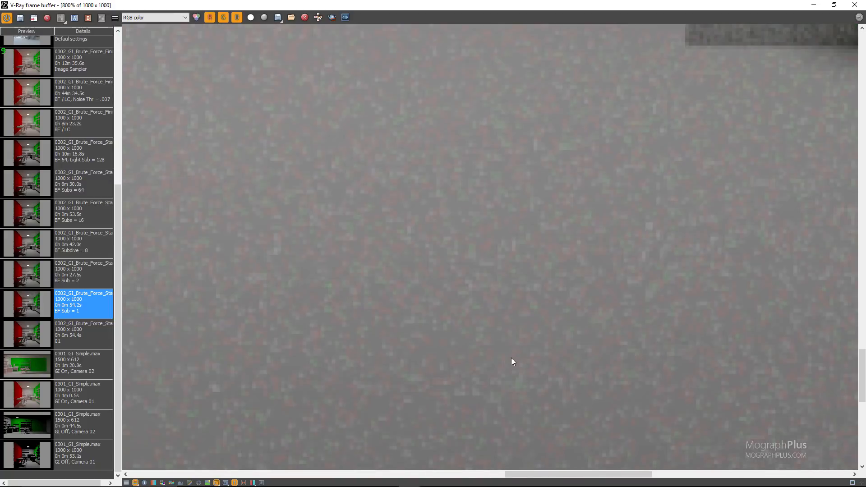
scroll(510, 357, "down", 2)
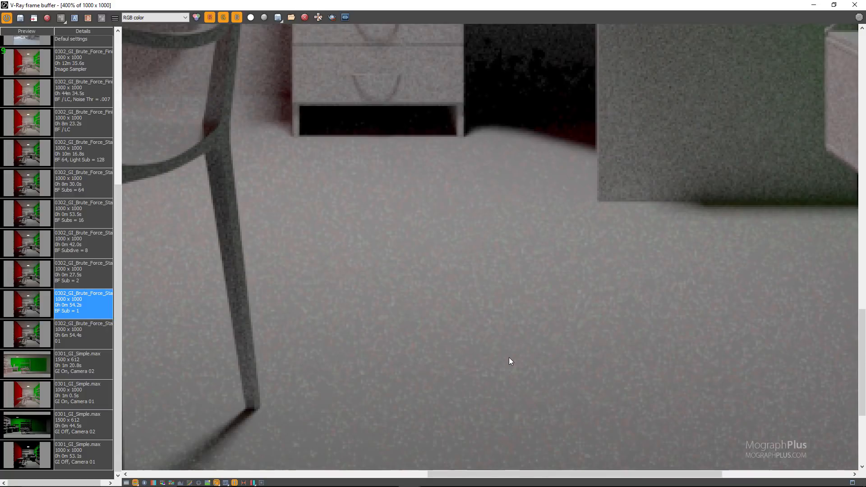
scroll(510, 361, "down", 1)
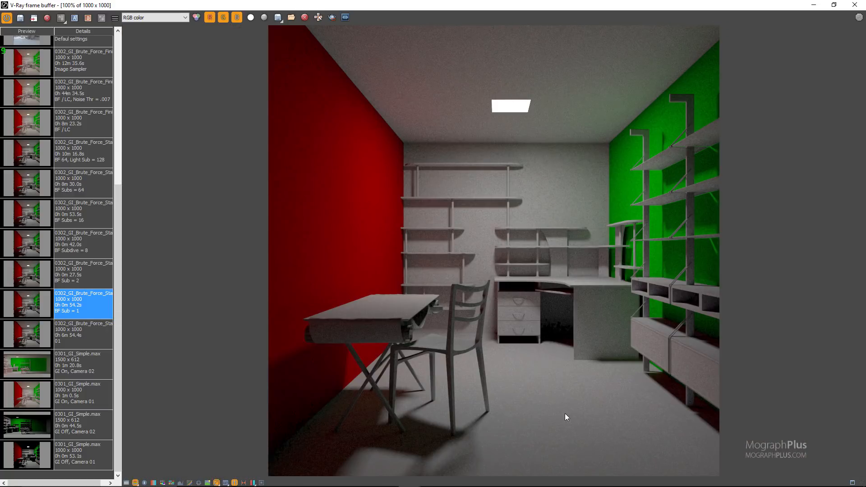
scroll(568, 419, "up", 2)
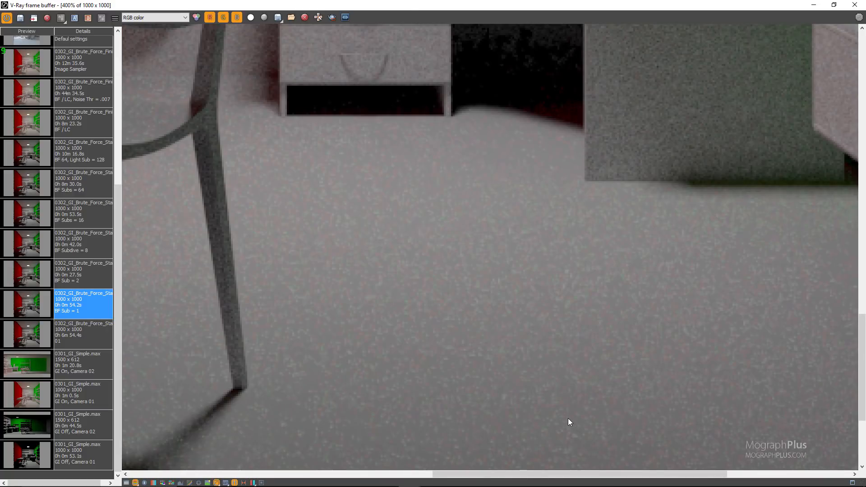
scroll(563, 411, "down", 2)
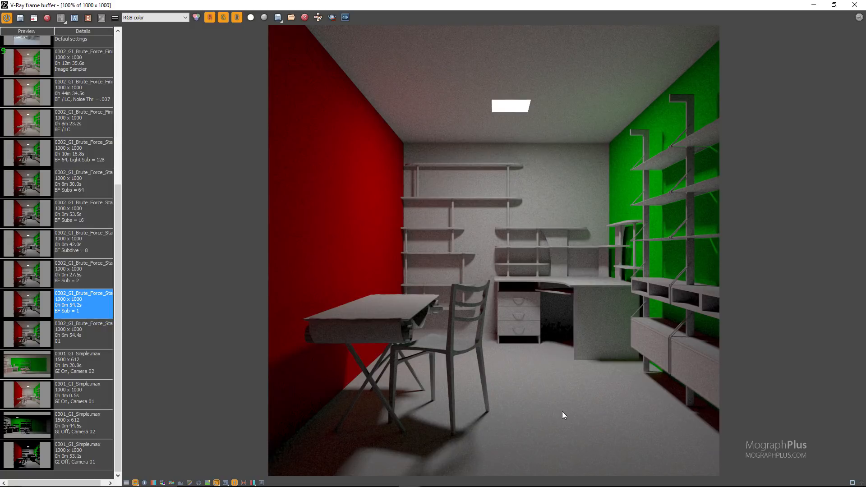
scroll(562, 412, "up", 8)
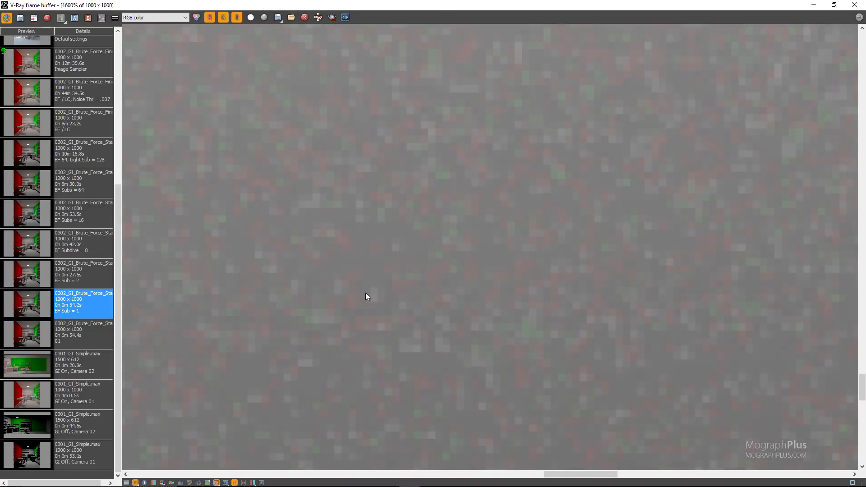
scroll(412, 318, "down", 8)
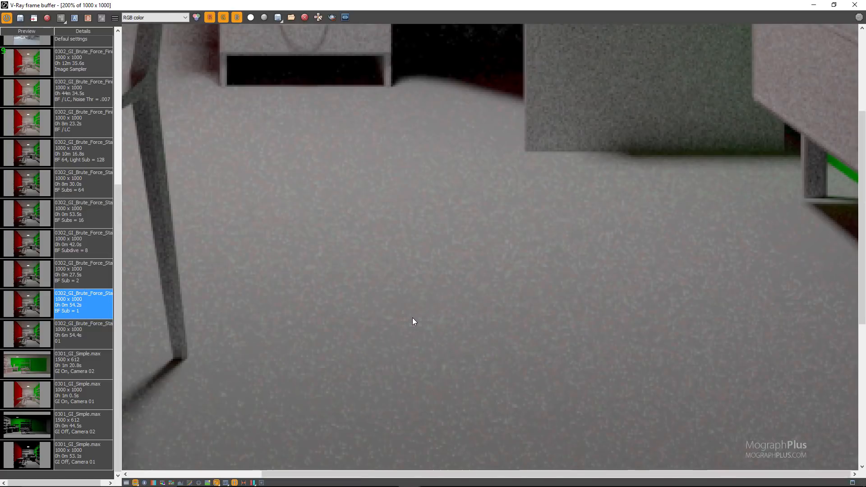
scroll(537, 406, "up", 8)
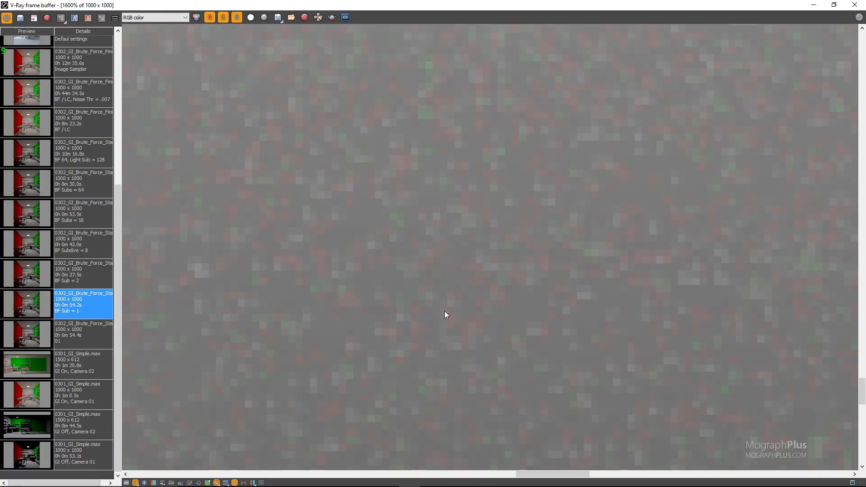
scroll(445, 311, "down", 8)
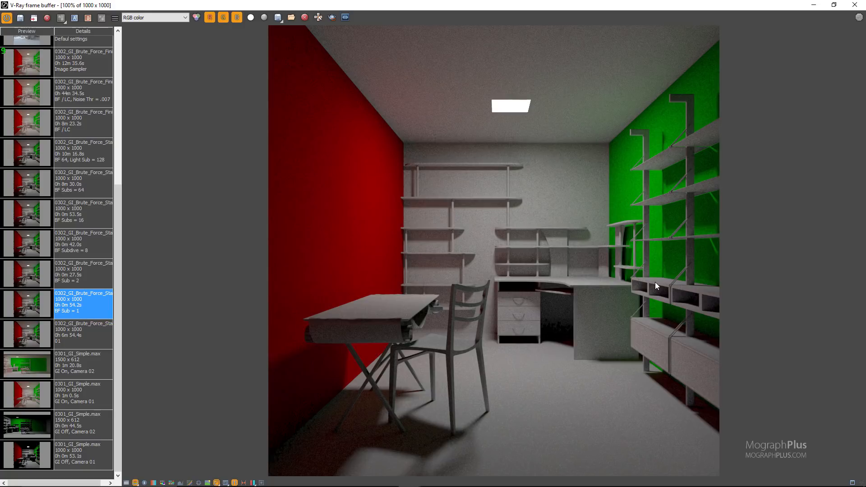
View the VRayGlobalIllumination channel of the "BF Sub = 1" render, inspect its noise up close and return to the RGB color channel.
left_click(171, 20)
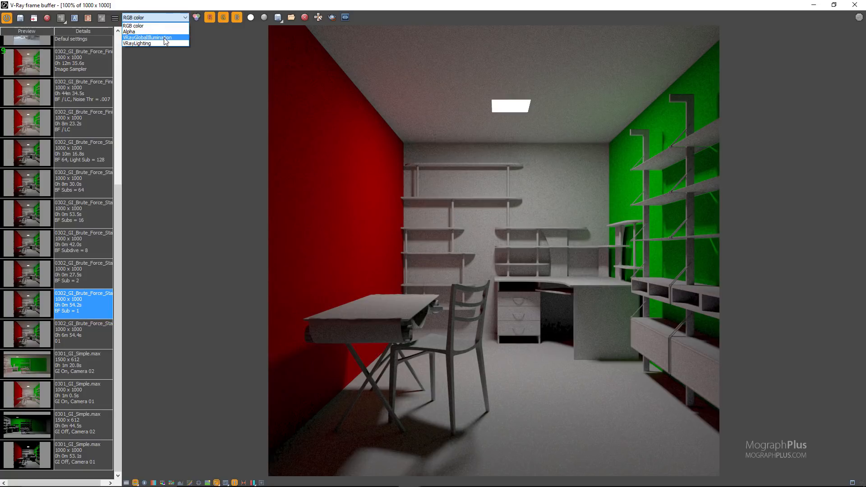
left_click(165, 38)
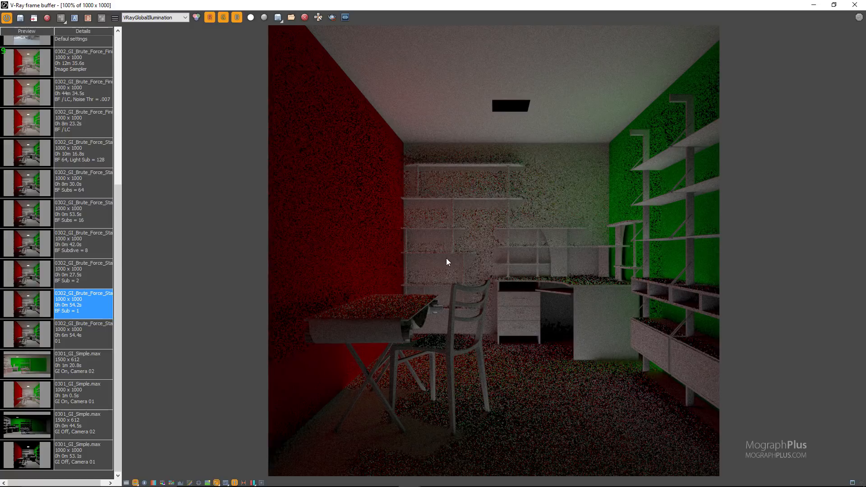
scroll(468, 258, "up", 2)
scroll(468, 257, "down", 2)
left_click(155, 17)
left_click(156, 23)
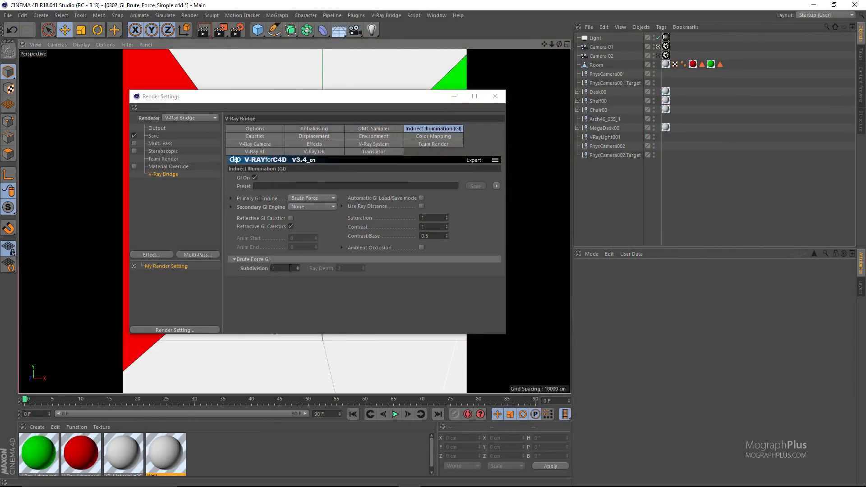
Set the Brute Force GI Subdivision to 2 and reopen the V-Ray frame buffer.
left_click(251, 269)
type("2")
left_click(386, 16)
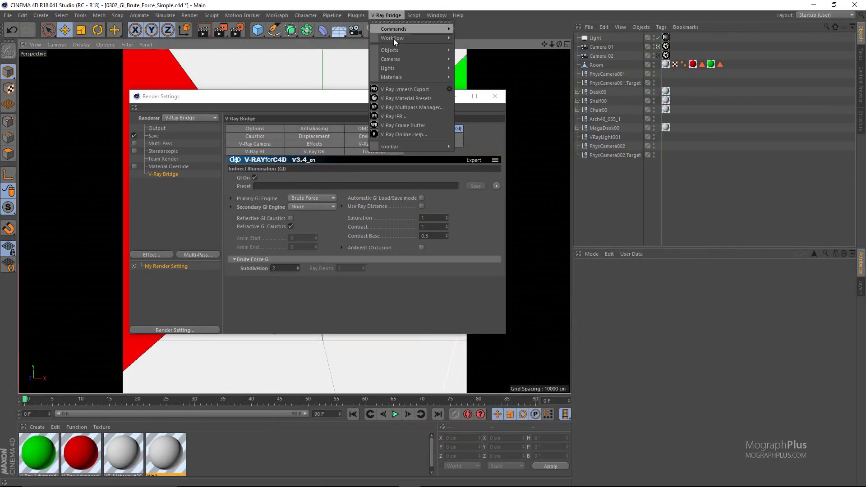
left_click(415, 125)
Load the "BF Sub = 2" render from the history and compare its RGB noise with the "BF Sub = 1" render.
left_click(84, 272)
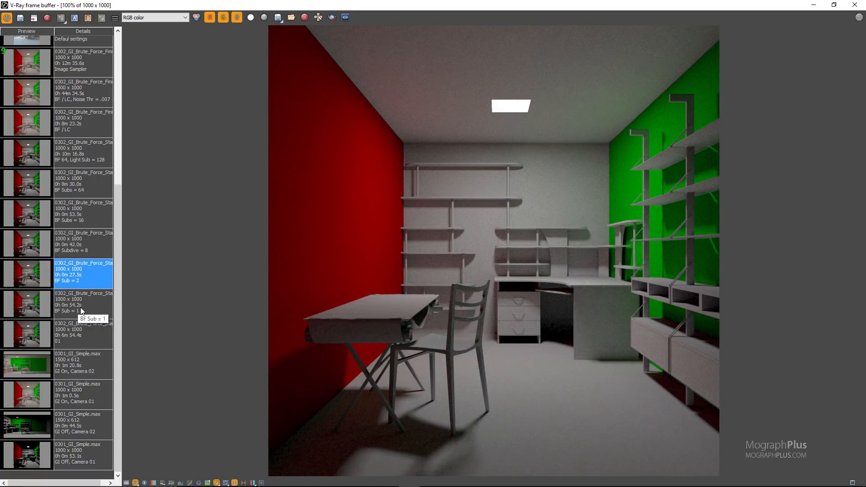
left_click(70, 306)
left_click(85, 285)
scroll(459, 392, "up", 1)
scroll(501, 333, "down", 1)
left_click(84, 306)
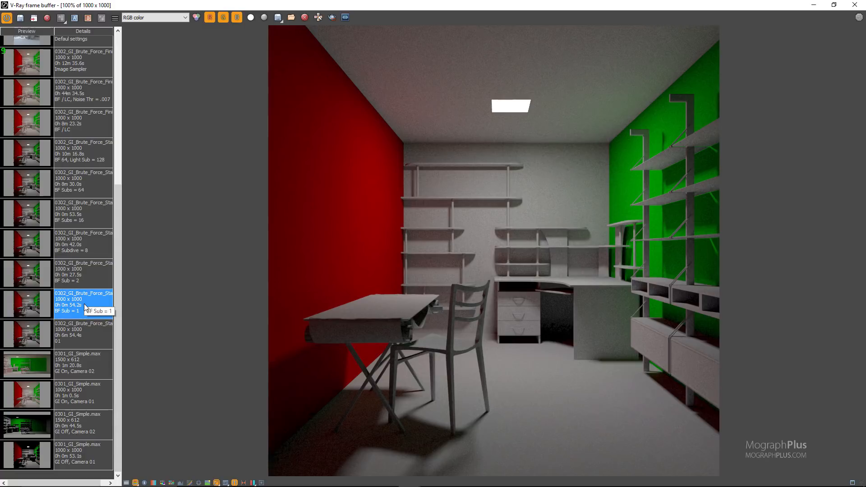
left_click(89, 280)
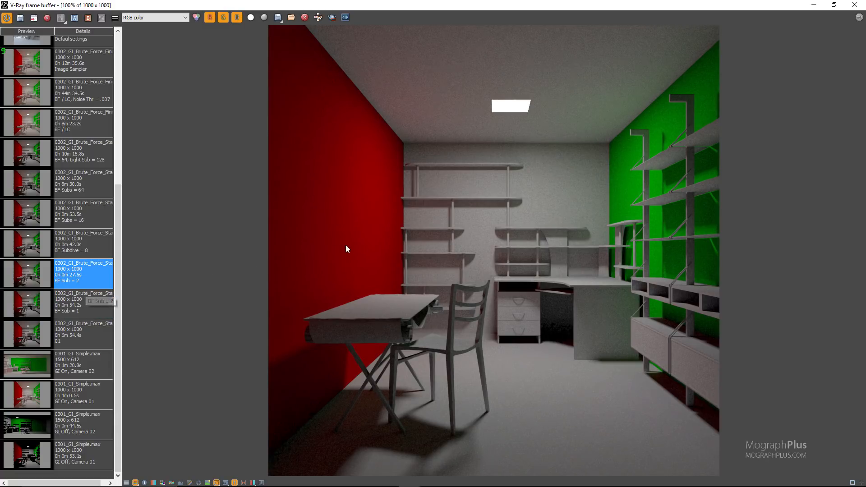
left_click(85, 310)
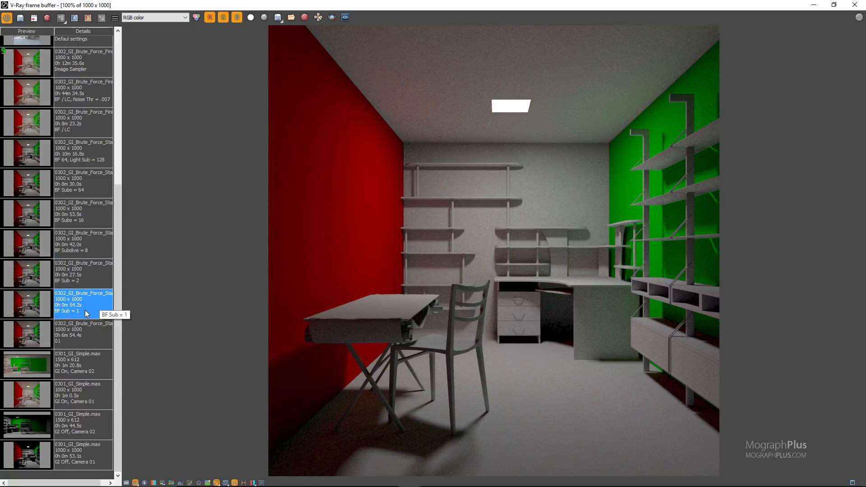
left_click(85, 284)
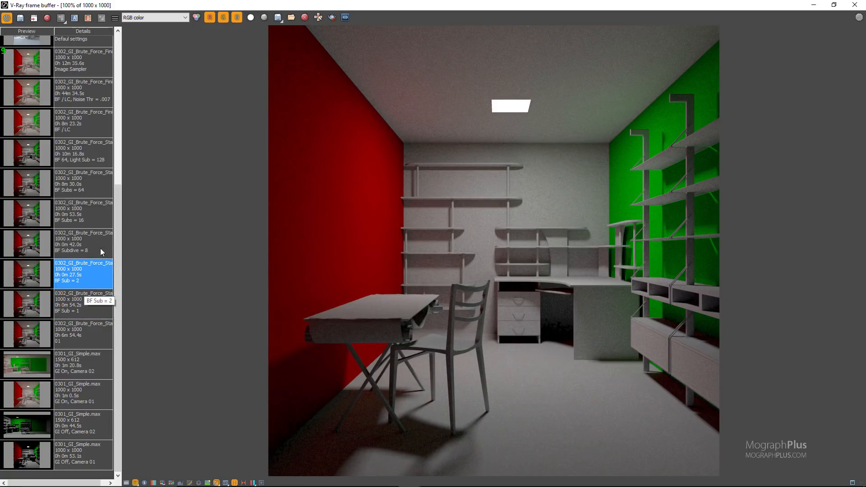
Compare the "BF Sub = 1" and "BF Sub = 2" renders up close in the VRayGlobalIllumination channel around the chair legs.
left_click(156, 19)
left_click(152, 38)
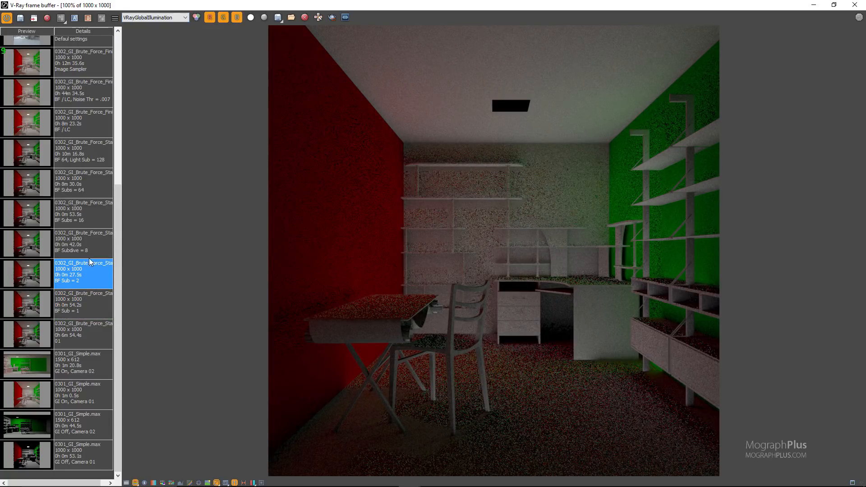
left_click(90, 304)
scroll(398, 418, "up", 1)
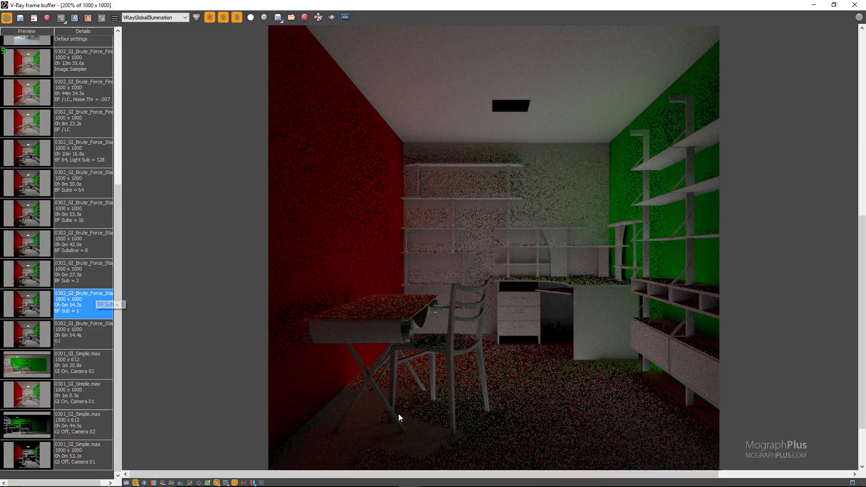
scroll(399, 417, "up", 1)
left_click(89, 283)
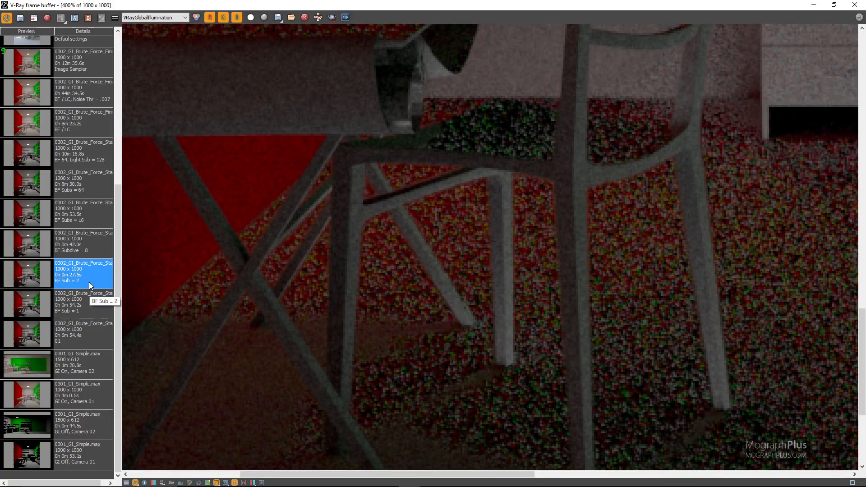
scroll(303, 284, "down", 2)
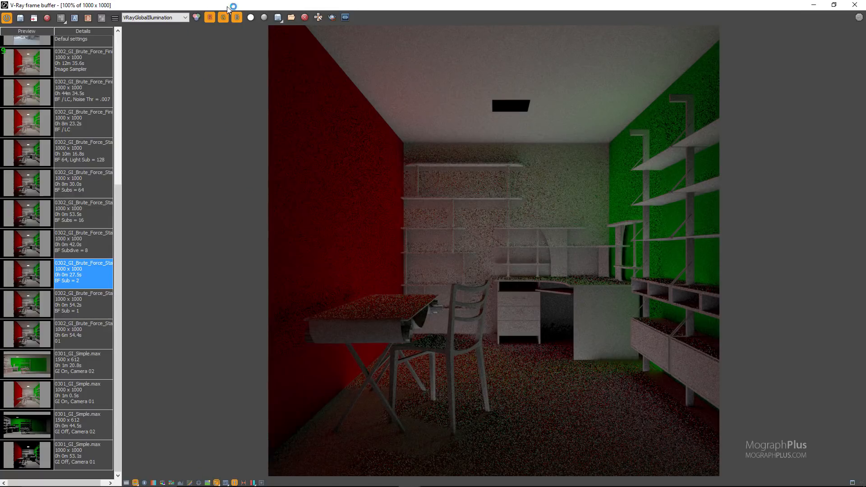
Raise the Brute Force GI Subdivision to match the "BF Subdive = 8" render and load that render from the history.
left_click_drag(227, 6, 403, 348)
left_click(284, 268)
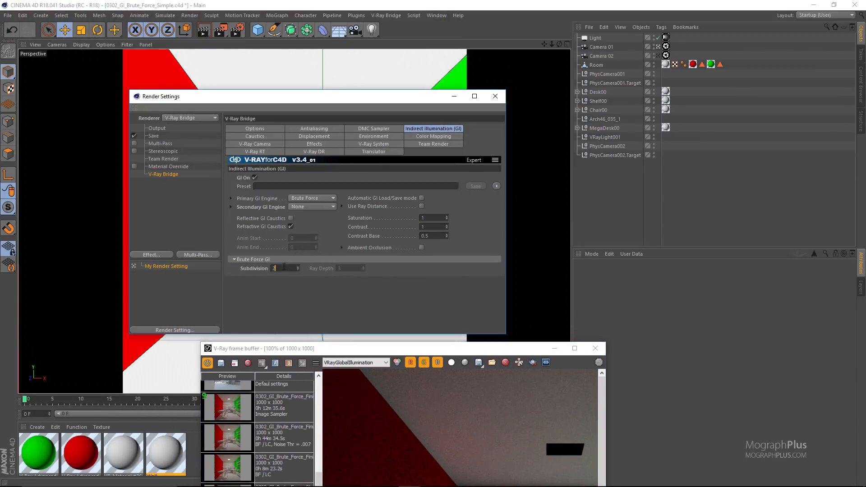
double_click(418, 349)
double_click(90, 253)
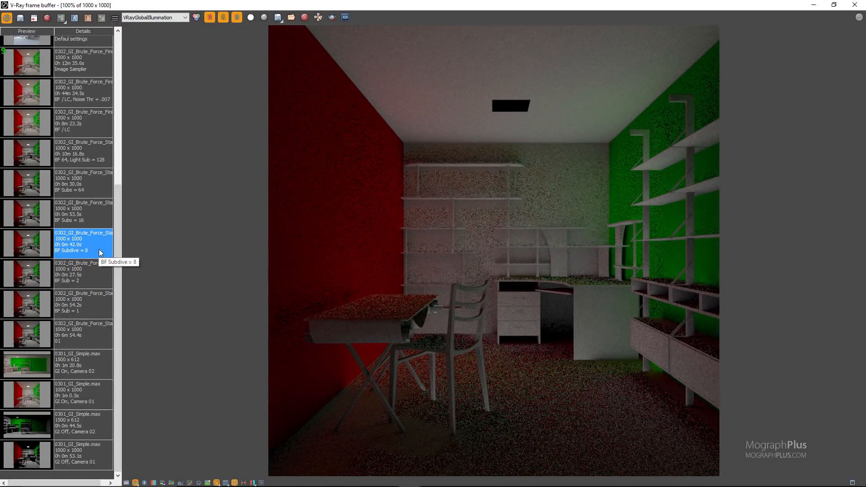
Check the "BF Subdive = 8" render in RGB color, compare it with "BF Sub = 2" in VRayGlobalIllumination and return to RGB color.
left_click(162, 18)
left_click(160, 26)
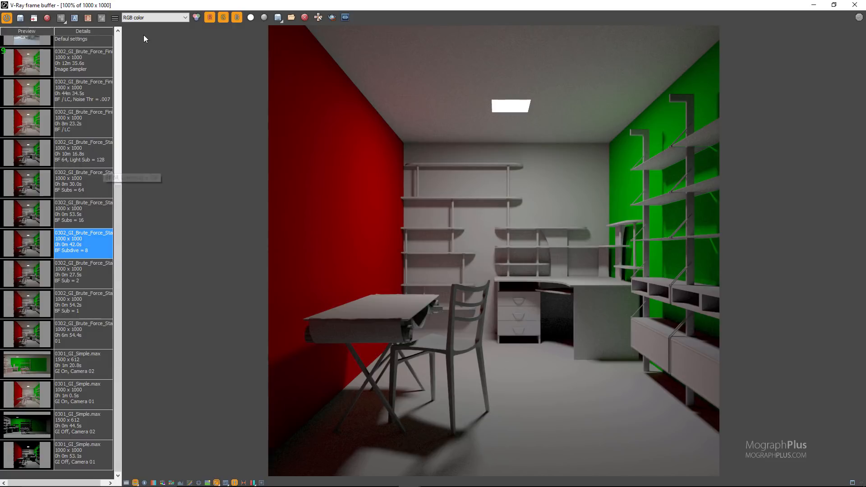
left_click(151, 17)
left_click(149, 35)
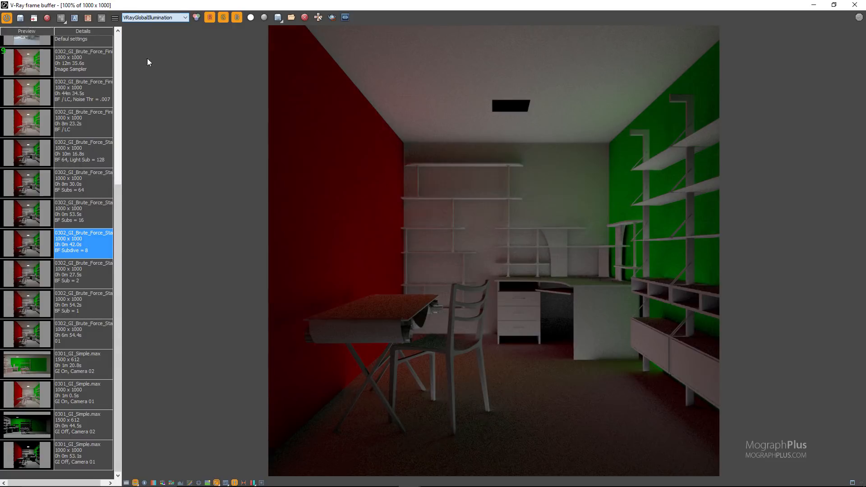
double_click(99, 278)
double_click(97, 254)
left_click(161, 16)
left_click(152, 49)
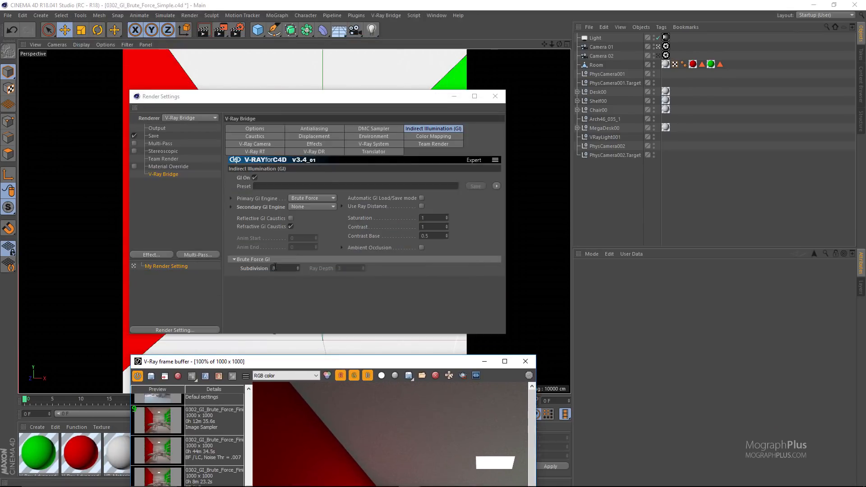
Set the Brute Force GI Subdivision to 16 and load the "BF Subs = 16" render from the frame buffer history.
left_click(275, 269)
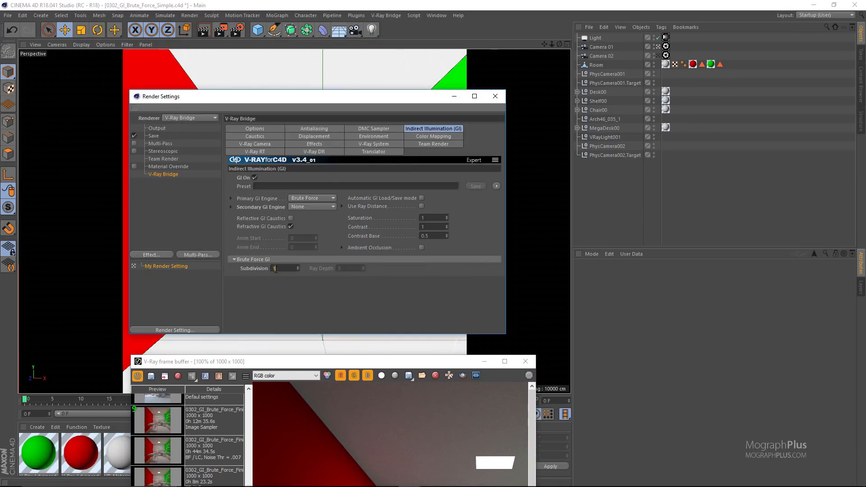
double_click(429, 361)
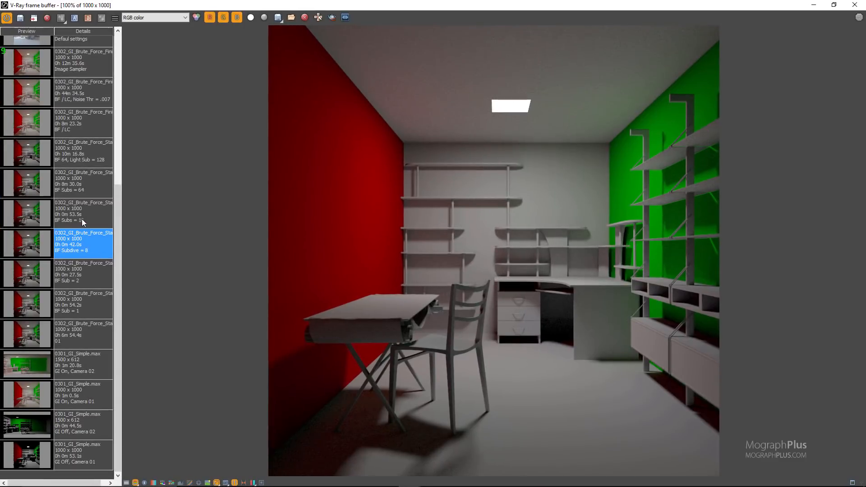
left_click(82, 218)
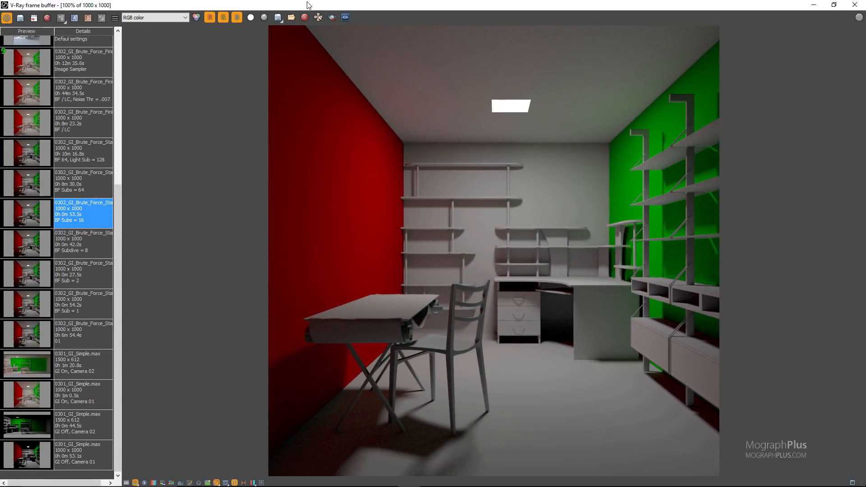
Set the Brute Force GI Subdivision to 64 and maximize the V-Ray frame buffer again.
left_click_drag(308, 5, 296, 311)
double_click(290, 268)
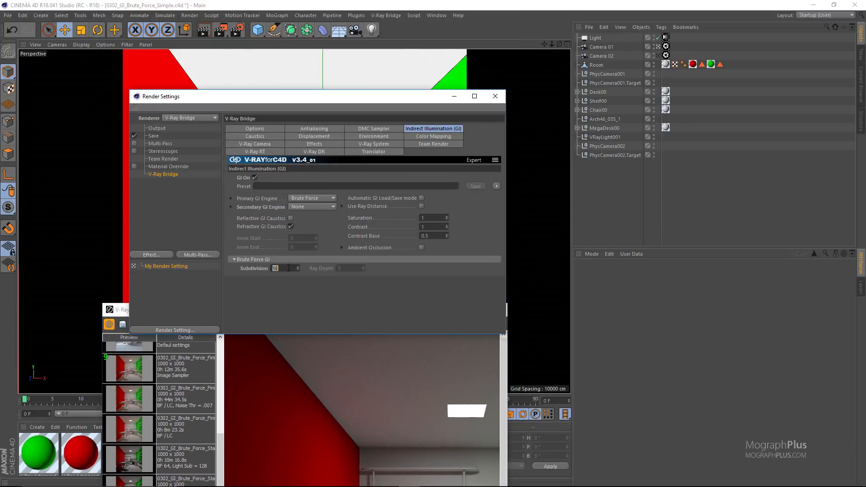
type("9")
key("BackSpace")
type("64")
left_click(421, 387)
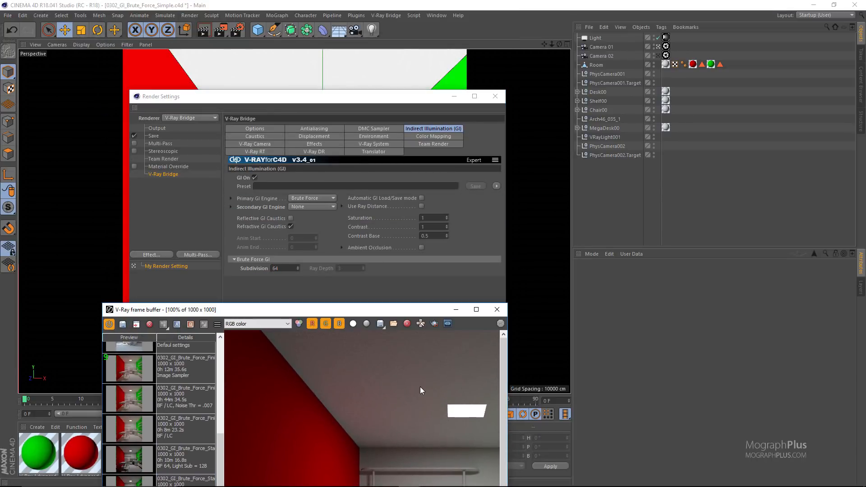
double_click(385, 310)
Load the "BF Subs = 64" render from the frame buffer history and compare it with "BF Subs = 16" in RGB color.
left_click(101, 185)
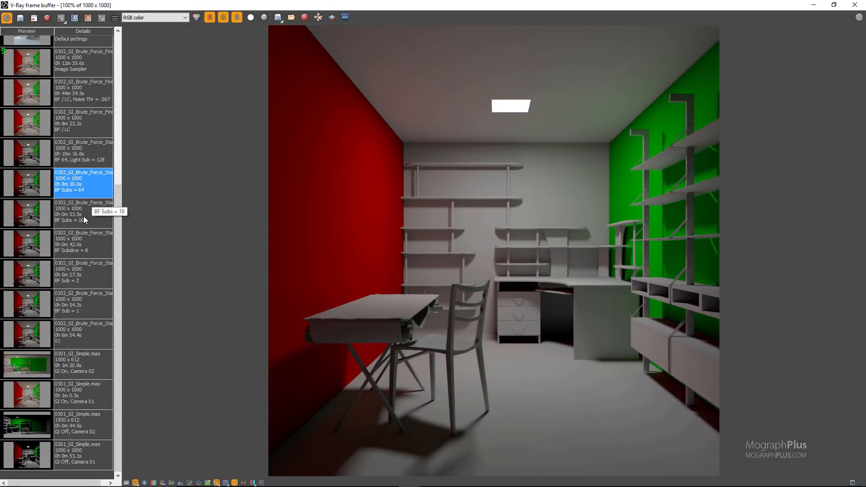
left_click(84, 216)
left_click(92, 193)
Compare the "BF Subs = 64" and "BF Subs = 16" renders in VRayGlobalIllumination, ending on 64, and return to RGB color.
left_click(167, 19)
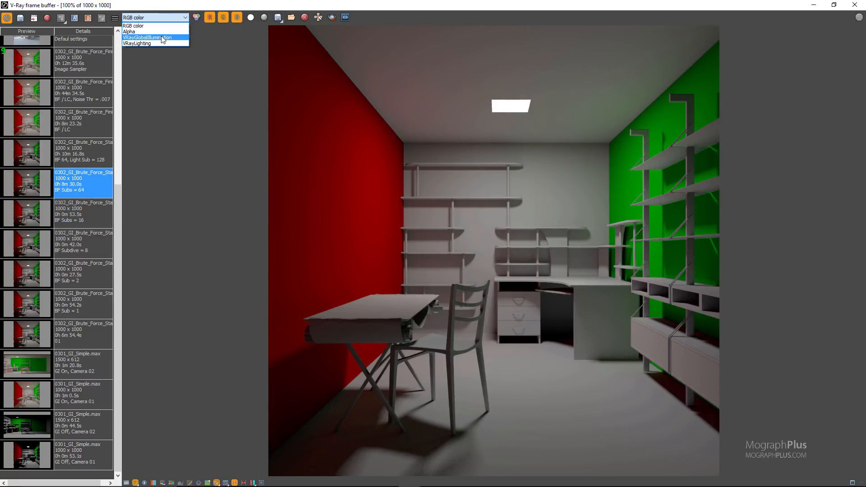
left_click(151, 27)
left_click(90, 219)
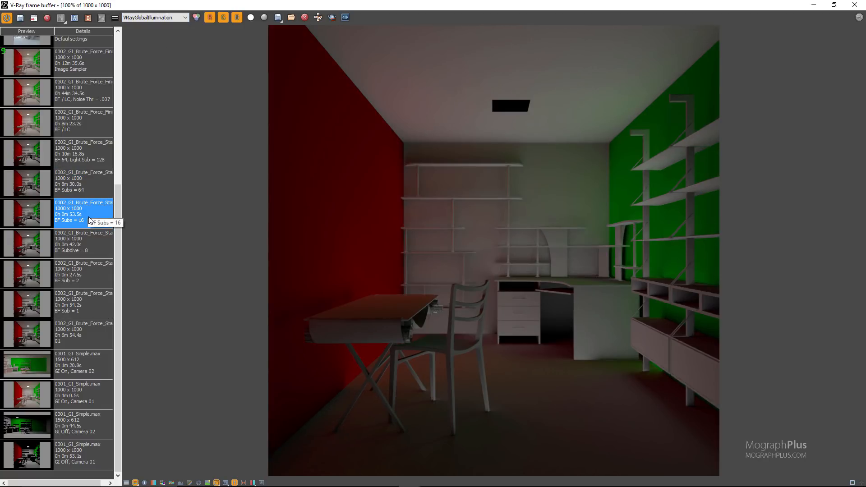
left_click(86, 193)
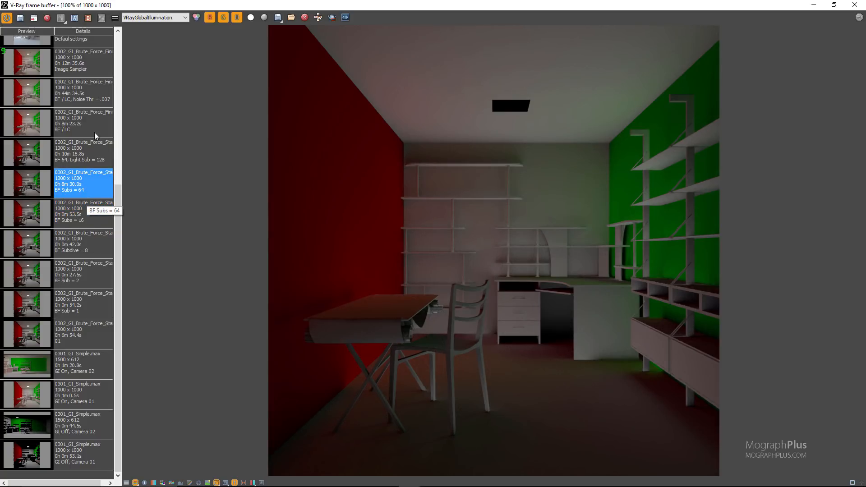
left_click(154, 17)
left_click(144, 26)
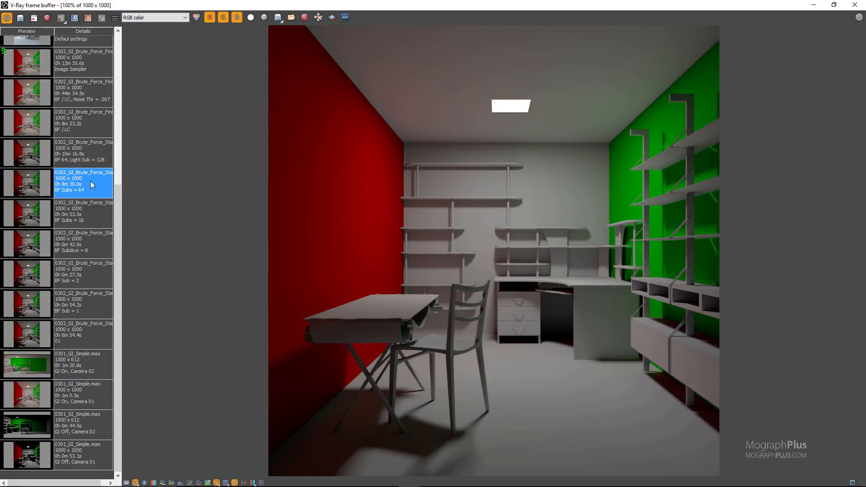
Inspect the shadow noise under the chair in the VRayLighting channel of "BF Subs = 64" and close the frame buffer.
scroll(90, 184, "up", 1)
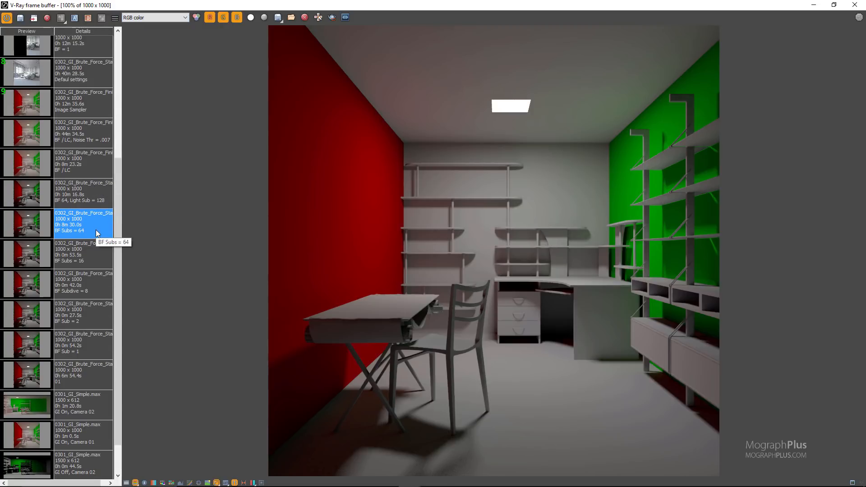
left_click(163, 20)
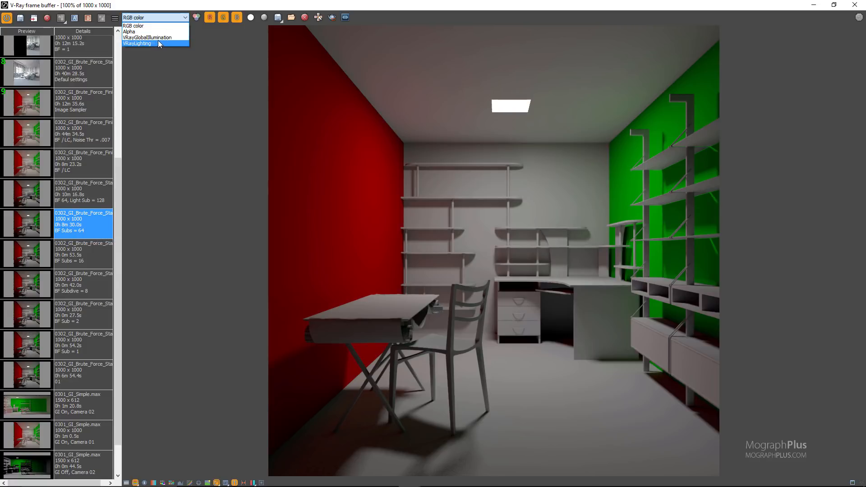
left_click(158, 43)
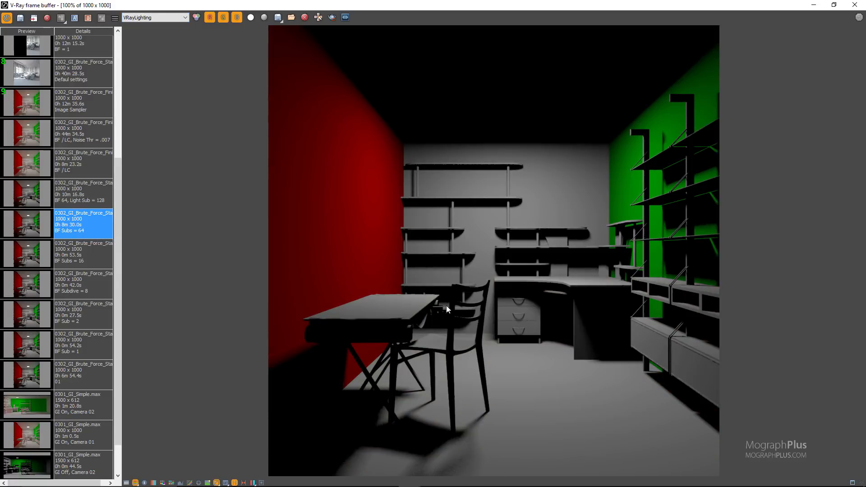
scroll(446, 305, "up", 2)
scroll(406, 296, "up", 1)
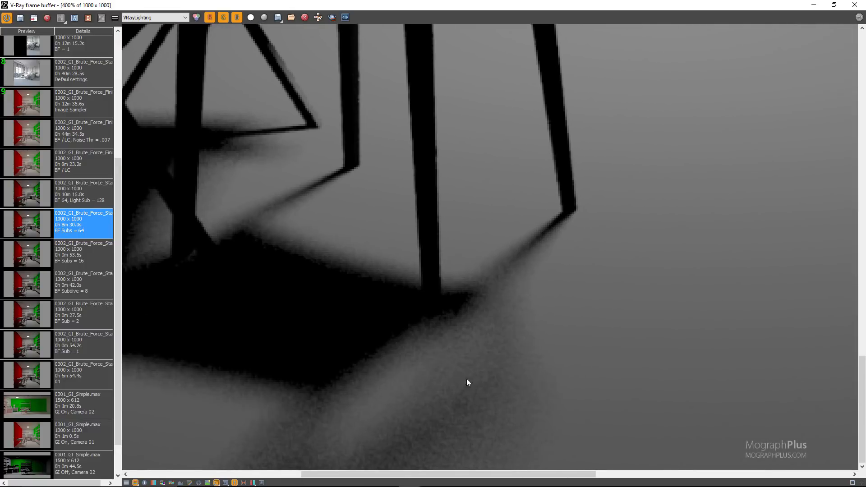
left_click(855, 5)
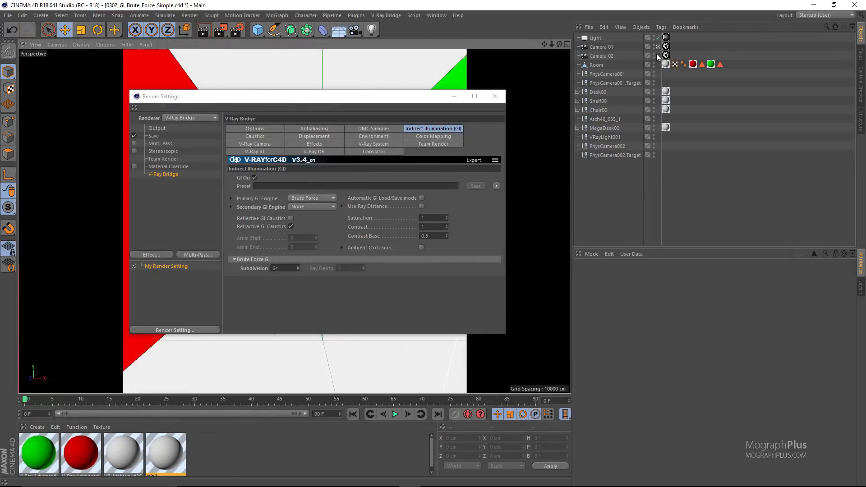
Set the area light Subdivisions to 128 in the V-Ray light tag of the Light object.
left_click(667, 38)
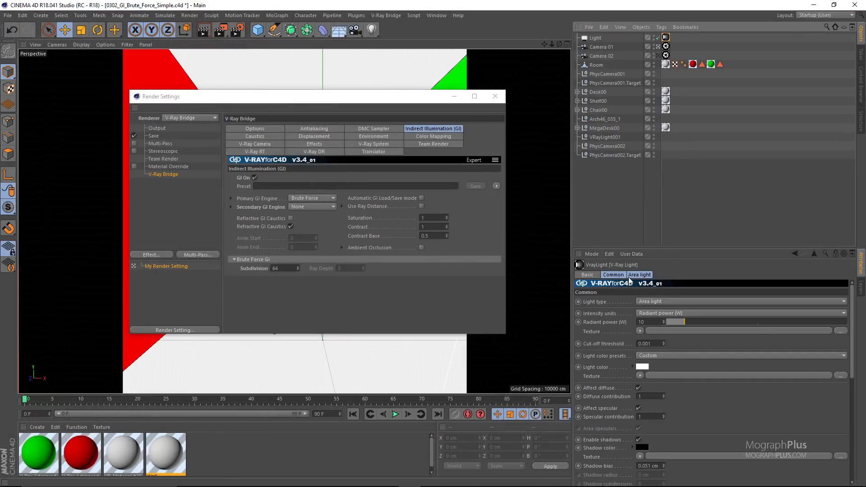
left_click(637, 275)
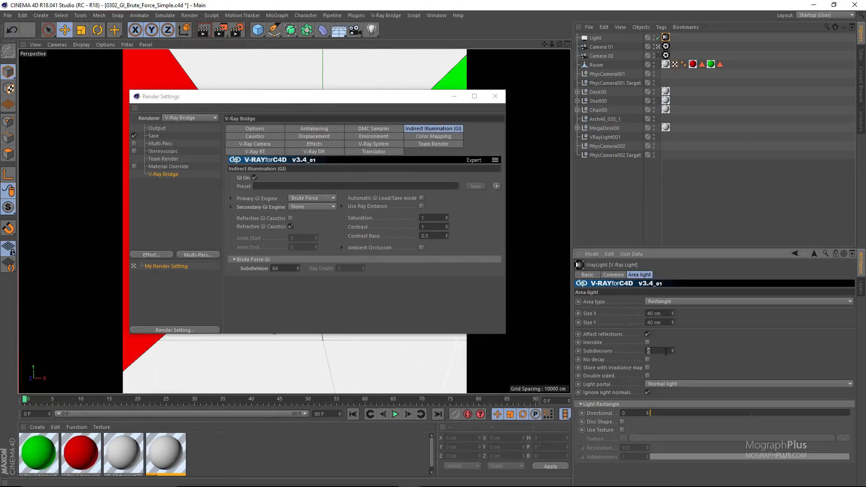
type("128")
Reopen the V-Ray frame buffer and compare the chair shadows of "BF 64, Light Sub = 128" and "BF Subs = 64" in VRayLighting.
left_click(382, 16)
left_click(403, 125)
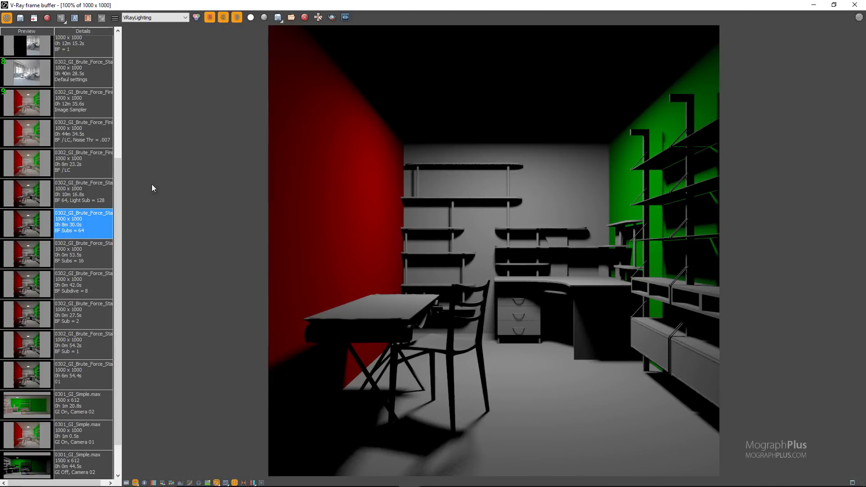
left_click(94, 198)
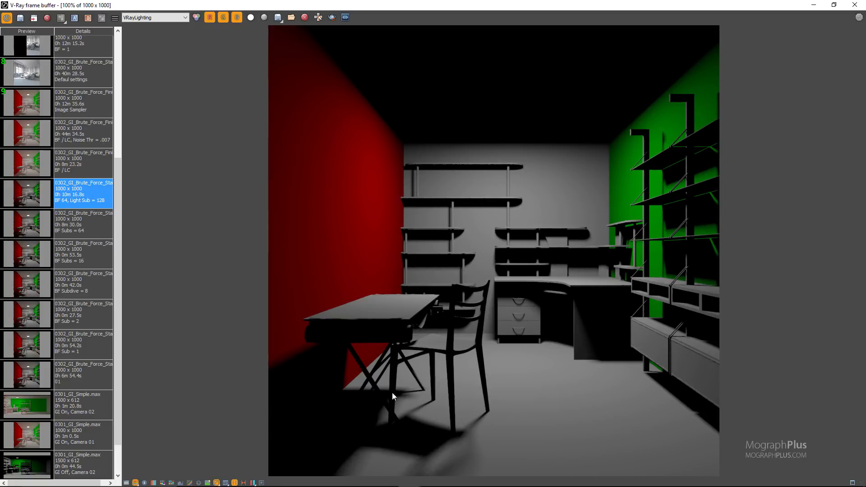
scroll(392, 391, "up", 3)
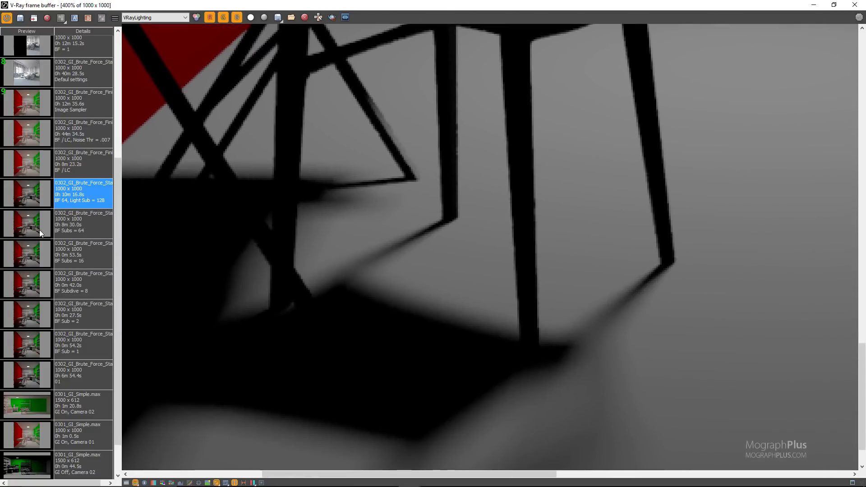
left_click(83, 231)
left_click(91, 204)
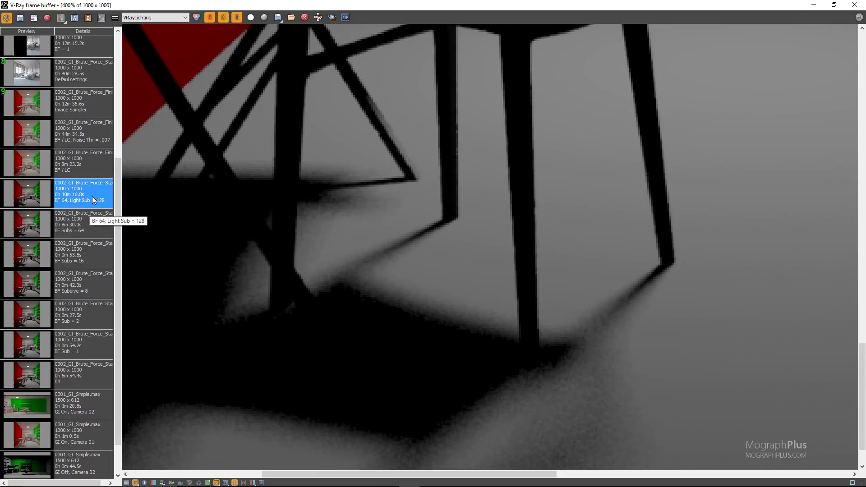
scroll(345, 252, "down", 3)
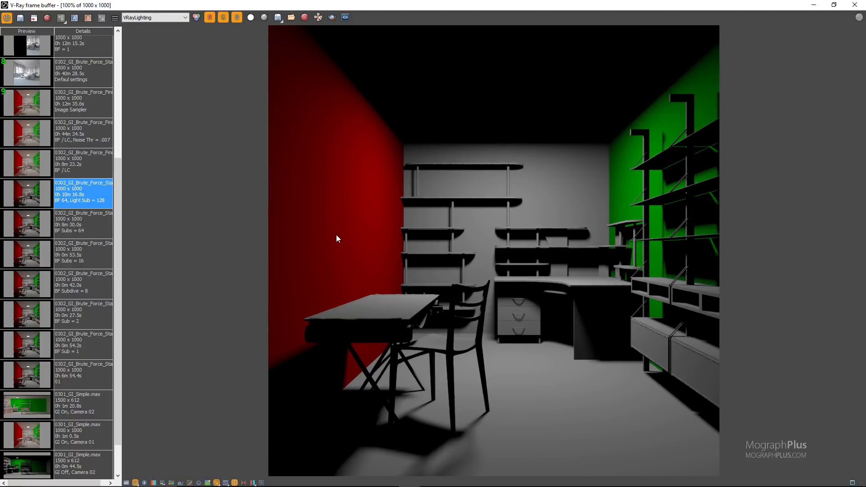
Move the frame buffer and Render Settings windows apart and set the Secondary GI Engine to Light Cache.
left_click_drag(405, 5, 574, 133)
left_click_drag(300, 96, 256, 97)
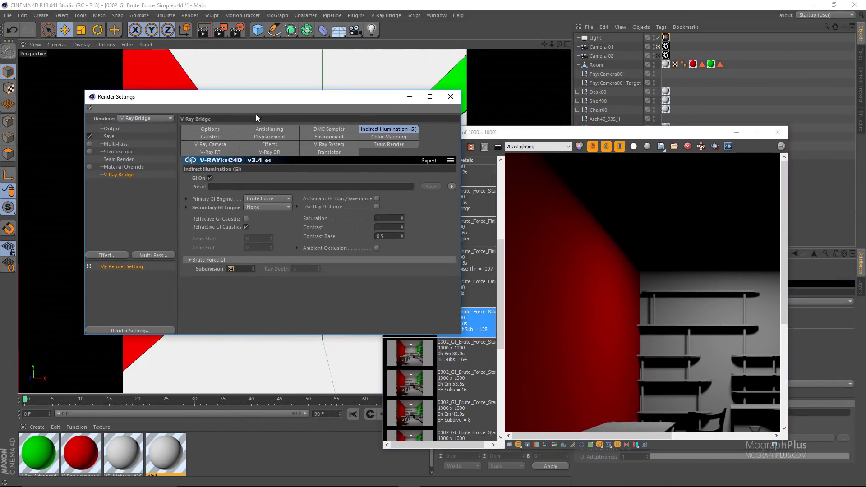
left_click(268, 207)
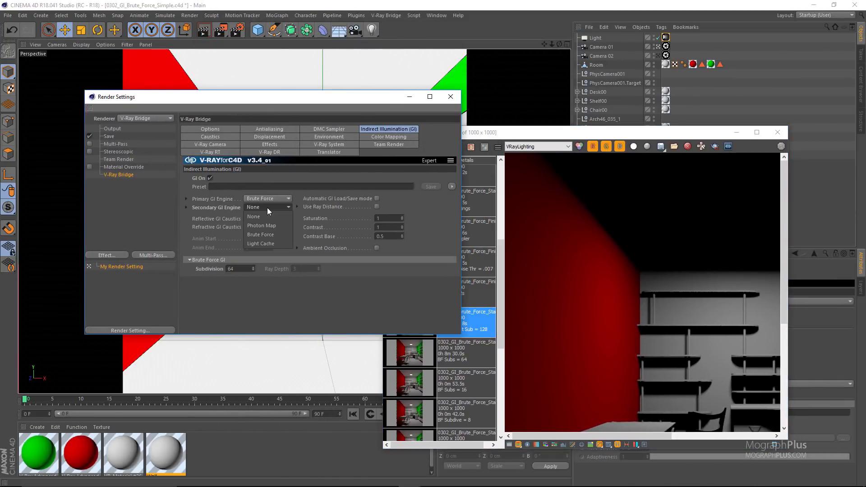
left_click(271, 244)
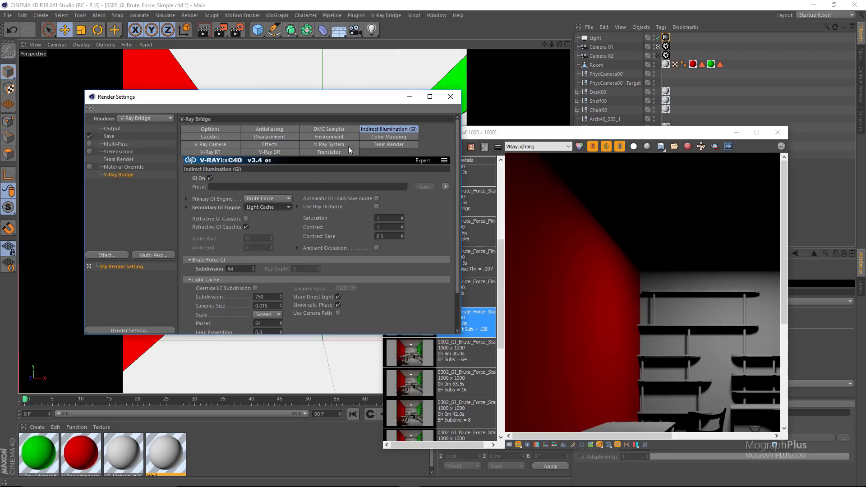
Move the Render Settings window clear of the frame buffer and set the Light Cache Subdivision to 1000.
left_click_drag(346, 100, 285, 97)
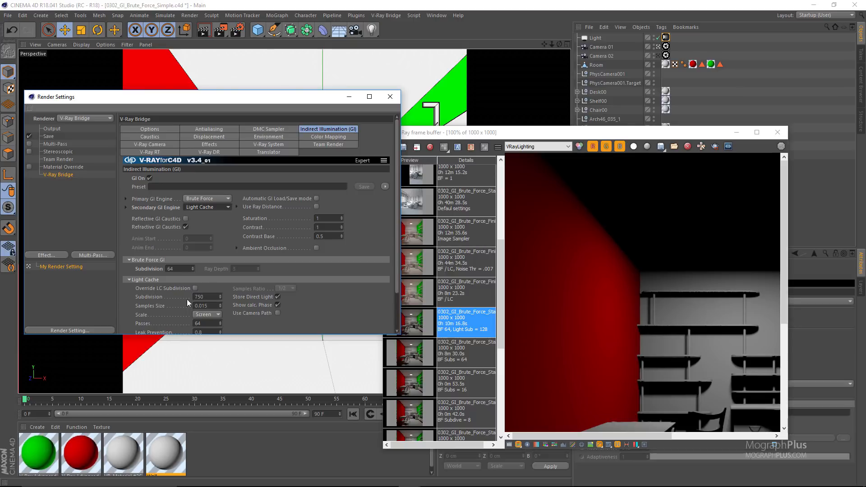
scroll(187, 299, "down", 1)
double_click(201, 274)
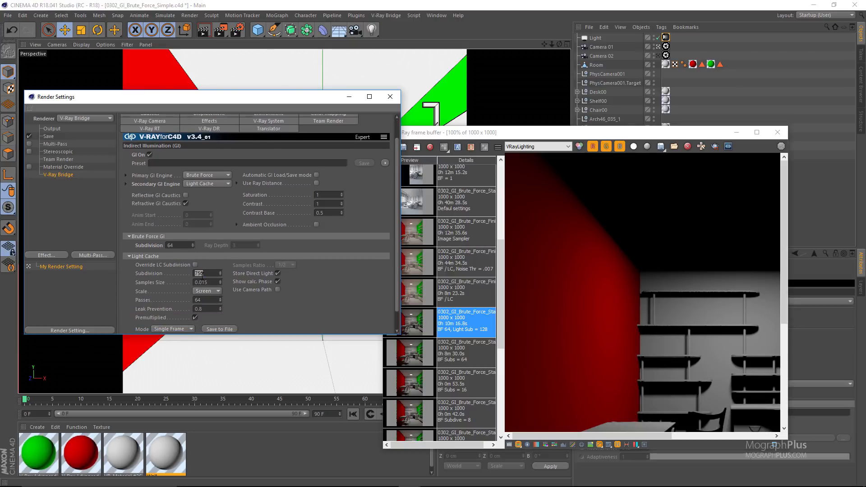
type("1000")
key("Return")
Maximize the frame buffer, load the "BF / LC" render and compare it with "BF 64, Light Sub = 128" in RGB color.
double_click(582, 132)
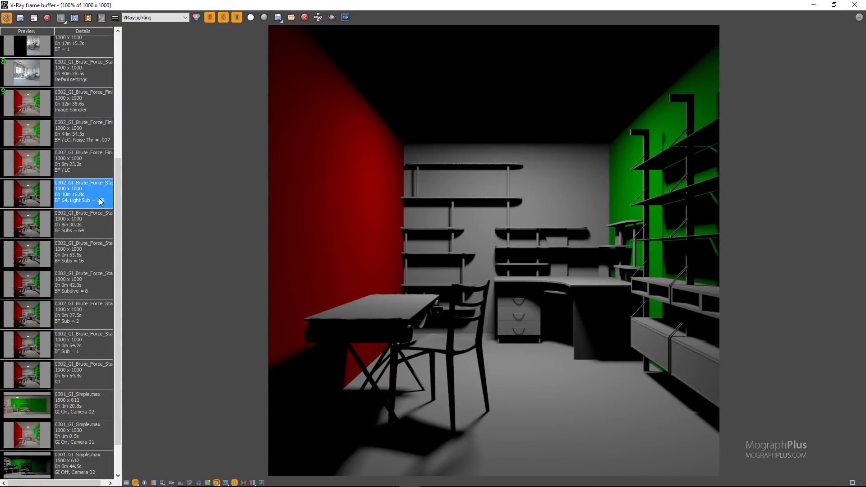
left_click(91, 168)
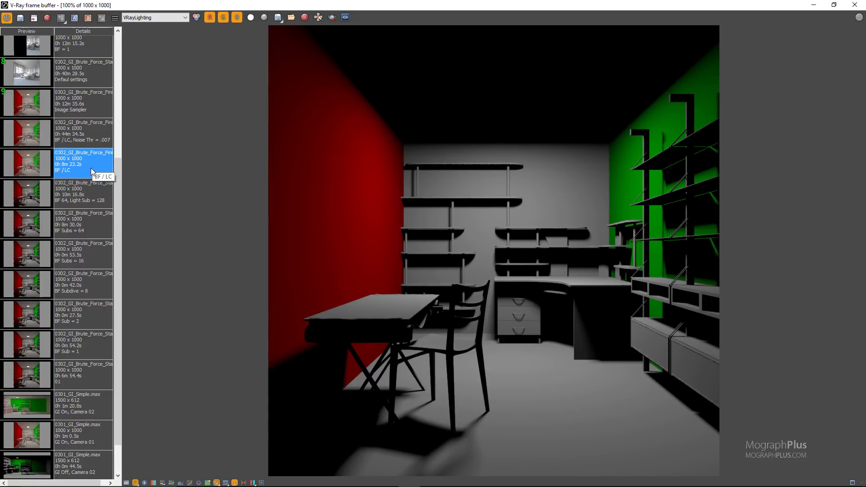
left_click(142, 19)
left_click(148, 25)
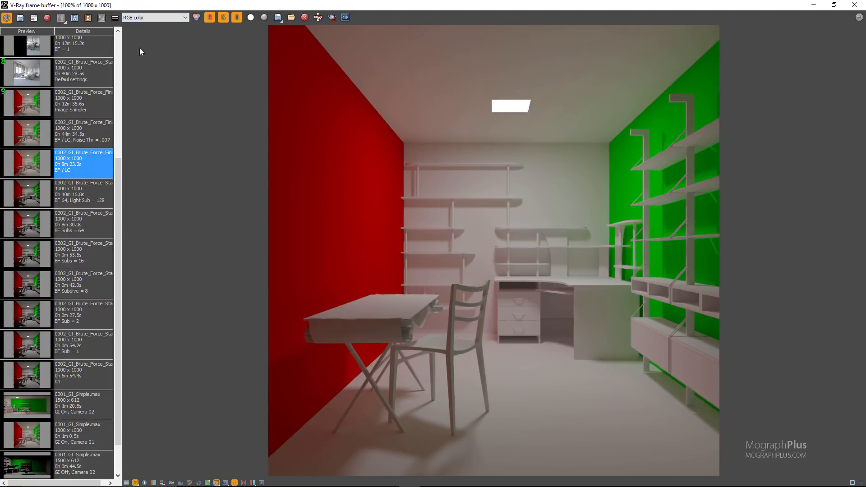
left_click(76, 196)
left_click(89, 172)
Compare "BF / LC" with "BF 64, Light Sub = 128" in VRayGlobalIllumination and examine the shelves and desk of "BF / LC" up close.
left_click(151, 18)
left_click(154, 38)
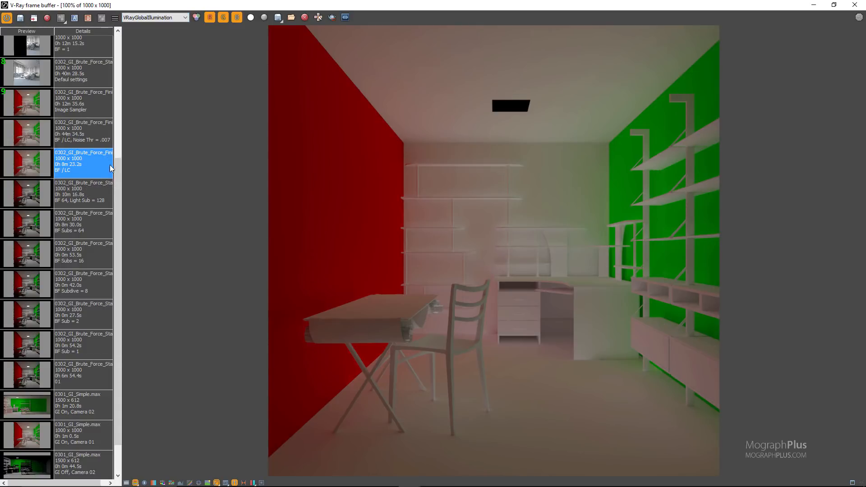
left_click(99, 194)
left_click(94, 165)
scroll(518, 257, "up", 3)
scroll(434, 194, "down", 1)
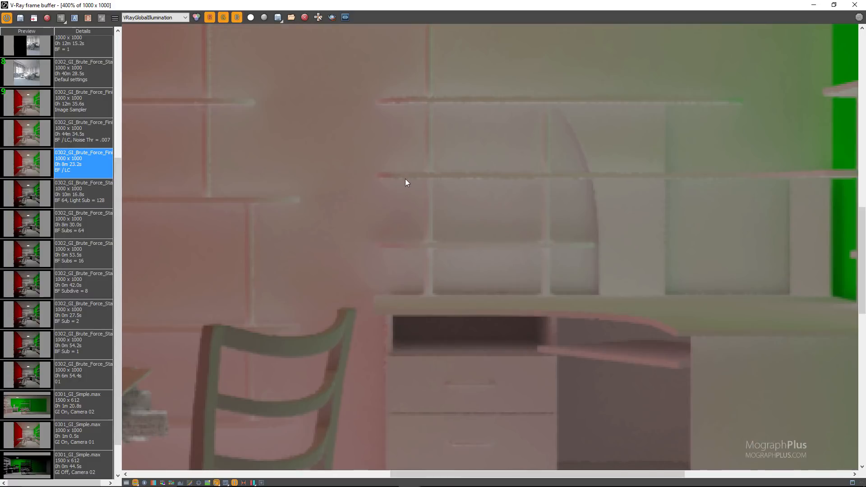
scroll(405, 179, "down", 1)
Restore the frame buffer to a smaller window and set the Progressive Image Sampler's upper Noise Threshold to 0.007 in the Antialiasing settings.
left_click_drag(407, 4, 595, 96)
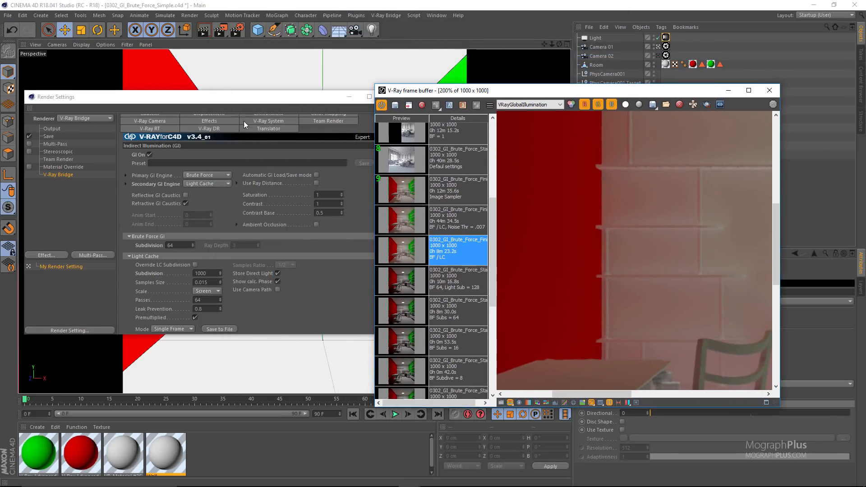
left_click(321, 172)
left_click(205, 132)
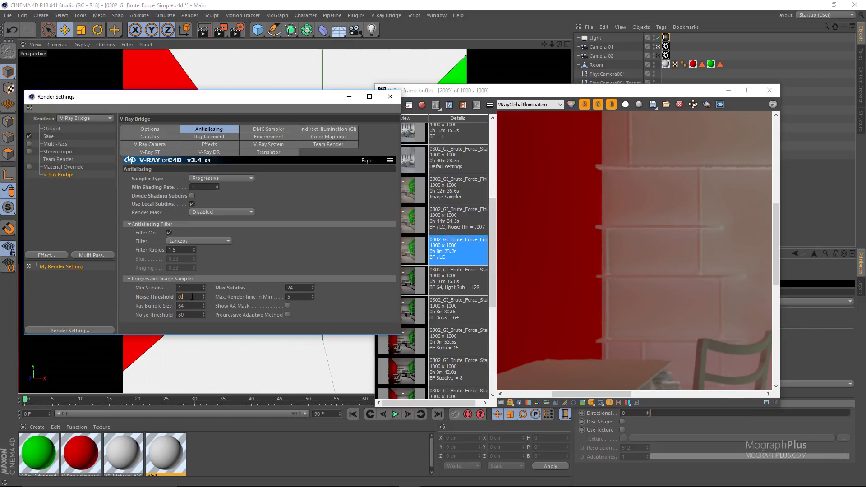
Set the DMC Sampler Noise Threshold to 0.007 and check it against the Antialiasing value.
left_click(277, 128)
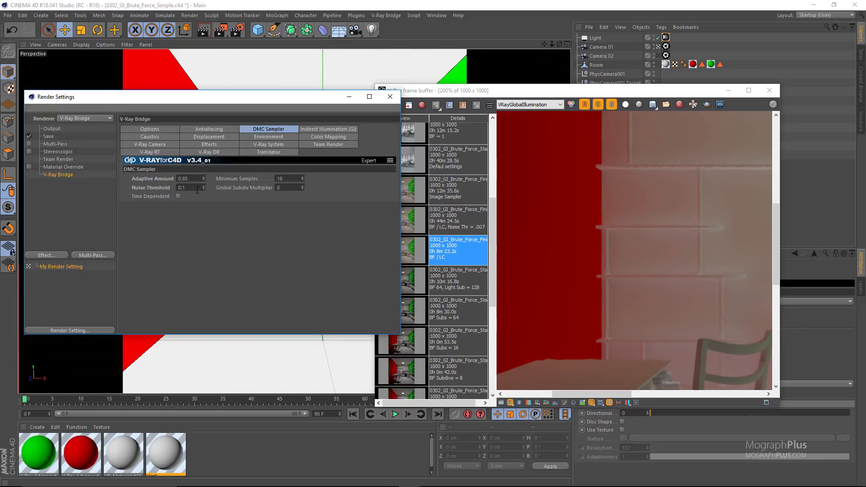
left_click(191, 189)
type("0.007")
left_click(212, 130)
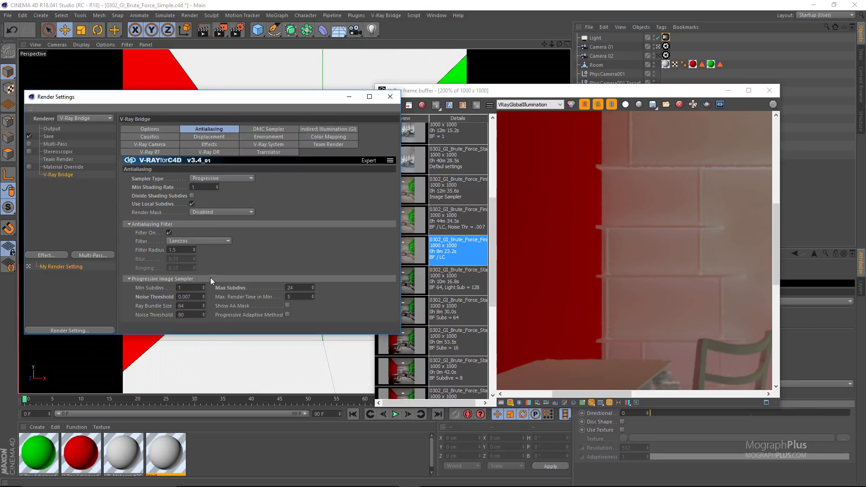
left_click(250, 129)
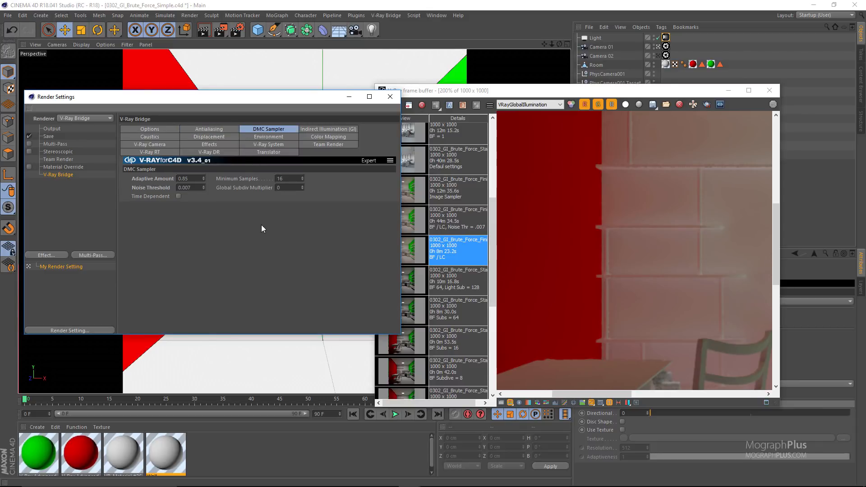
Load the "BF / LC, Noise Thr = .007" render, maximize the frame buffer and show the whole image in RGB color.
left_click(406, 225)
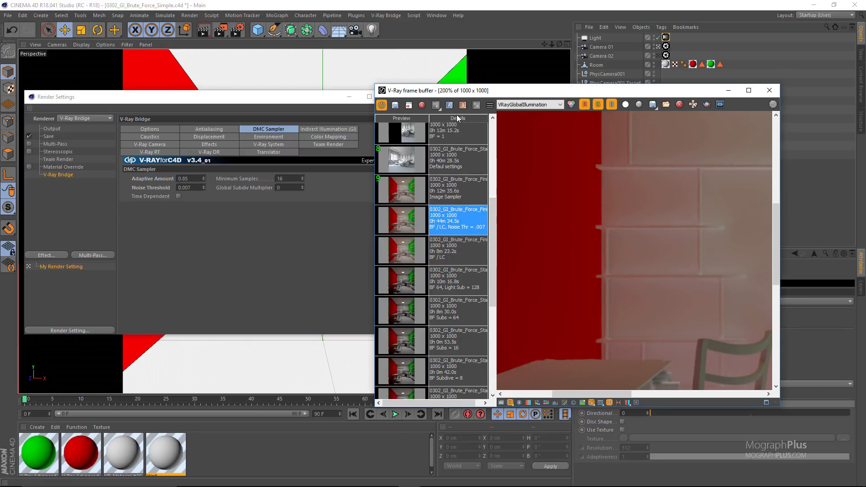
double_click(526, 91)
left_click(153, 17)
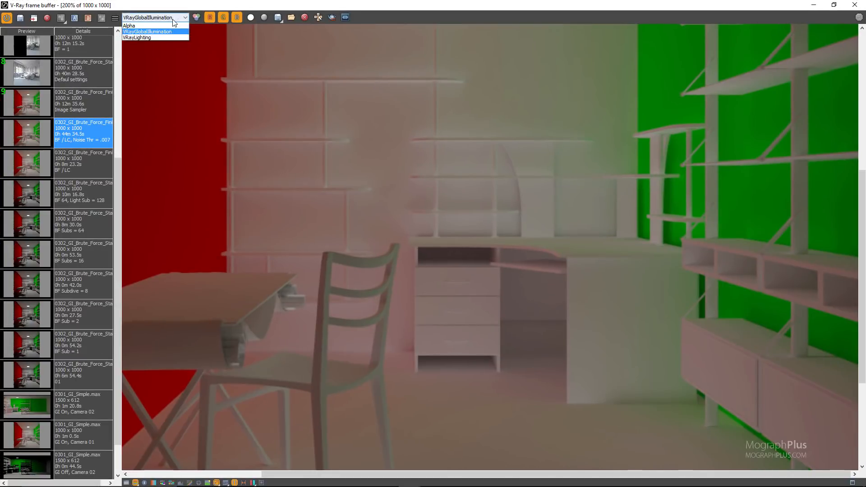
left_click(144, 24)
scroll(276, 143, "down", 1)
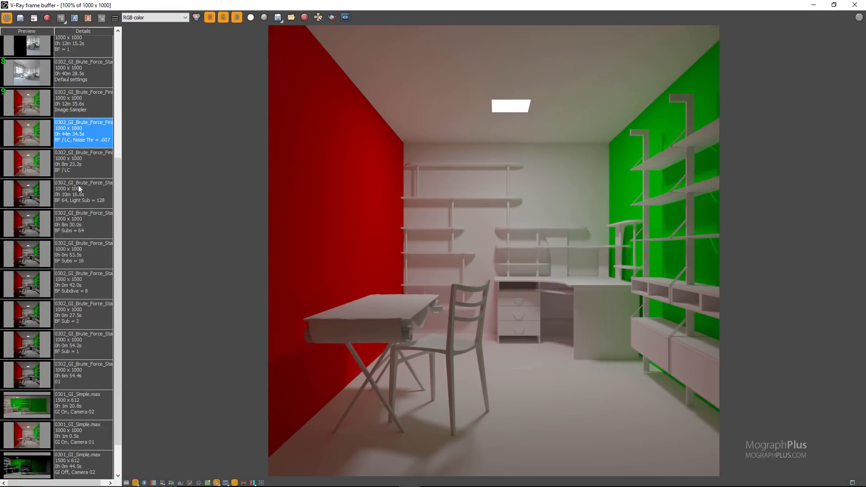
Compare the "BF / LC" and "BF / LC, Noise Thr = .007" renders and examine the latter's chair, floor and desk shelves up close.
left_click(92, 164)
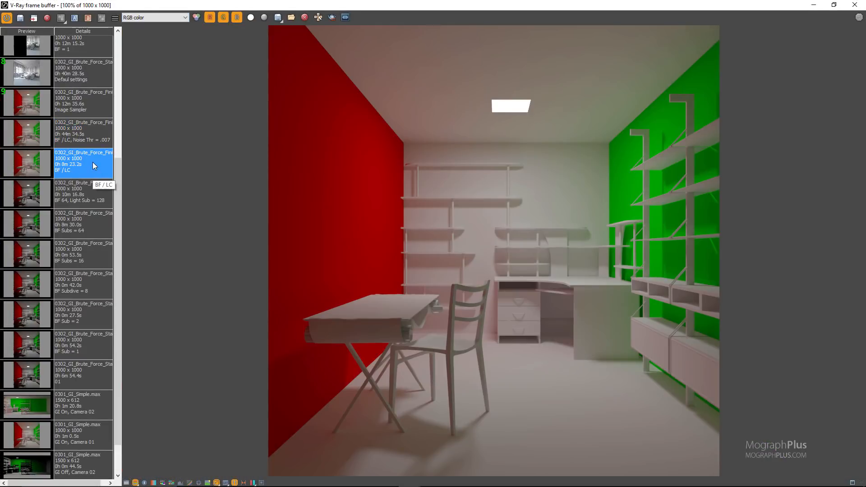
left_click(89, 136)
scroll(373, 152, "up", 1)
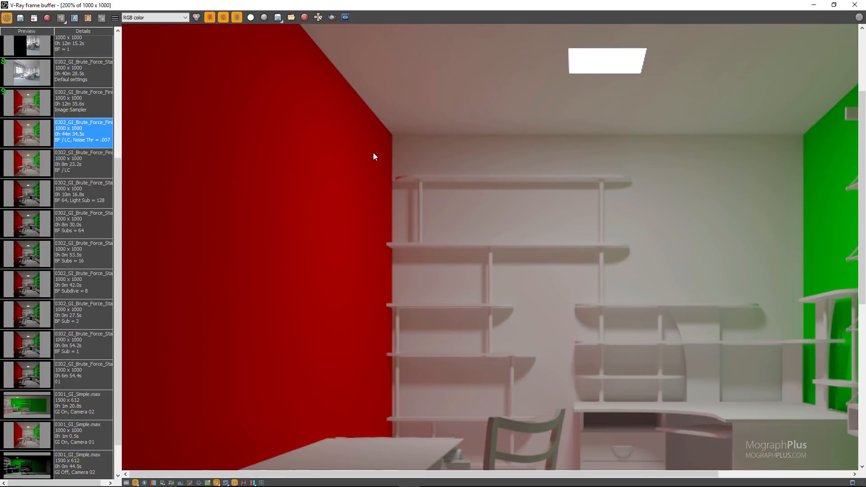
middle_click_drag(434, 263, 311, 119)
middle_click_drag(475, 333, 438, 156)
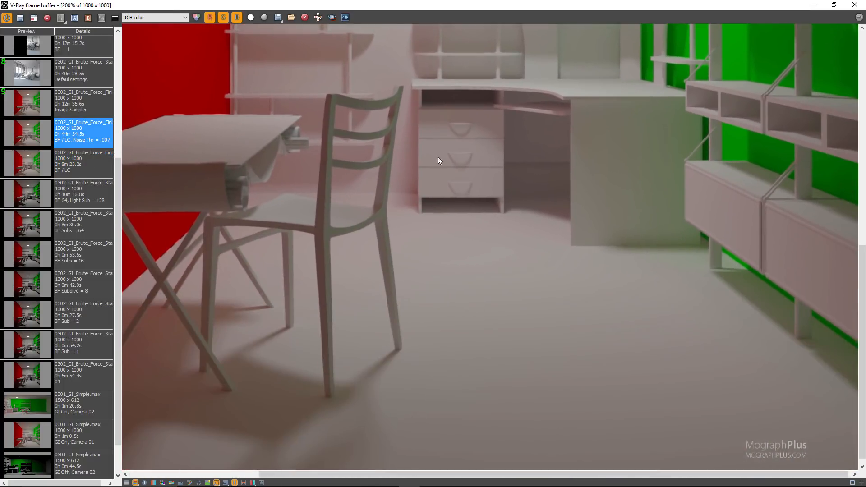
scroll(457, 257, "up", 1)
middle_click_drag(422, 230, 353, 469)
scroll(424, 278, "down", 1)
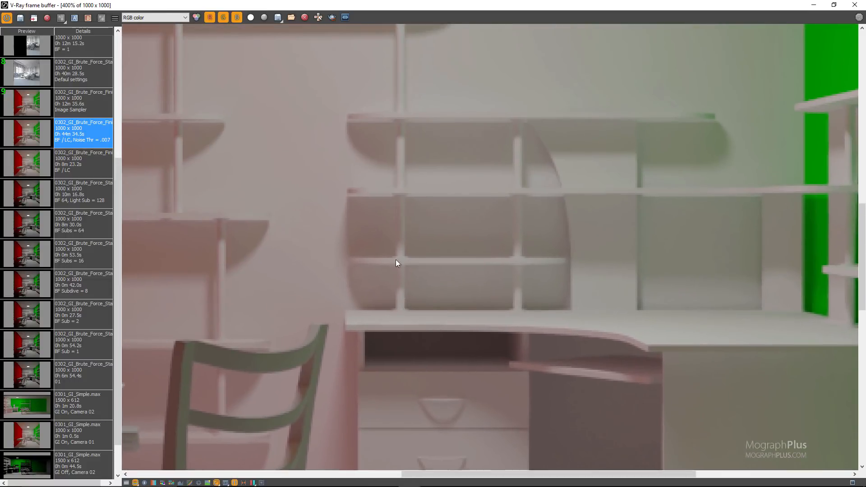
scroll(465, 250, "up", 1)
scroll(465, 250, "down", 2)
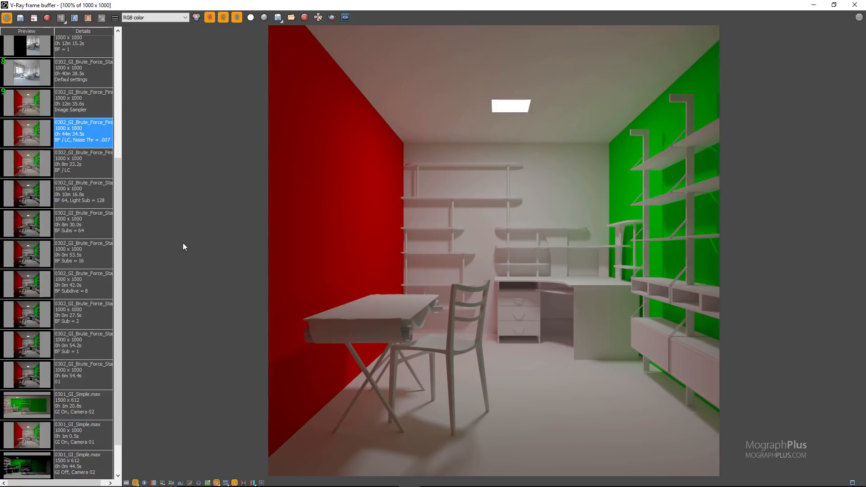
Restore the frame buffer to a smaller window, set the Antialiasing Min Shading Rate to 256 and turn off Use Local Subdivs.
left_click_drag(311, 5, 566, 108)
left_click(222, 229)
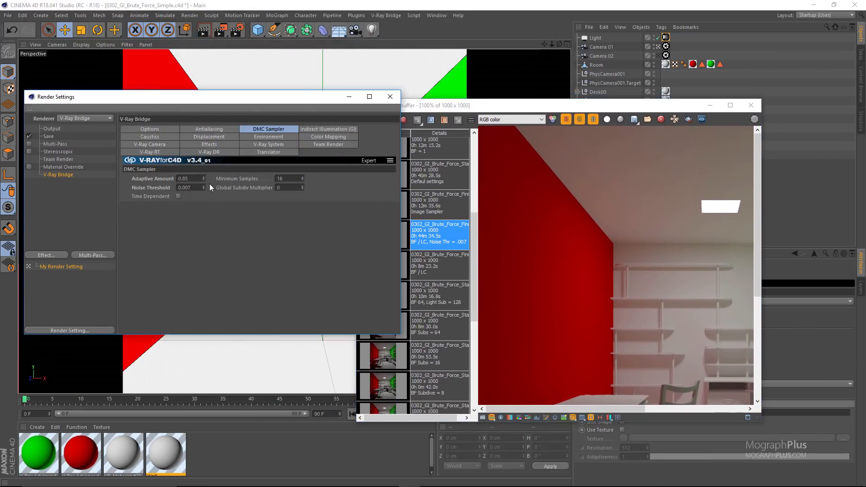
left_click(196, 130)
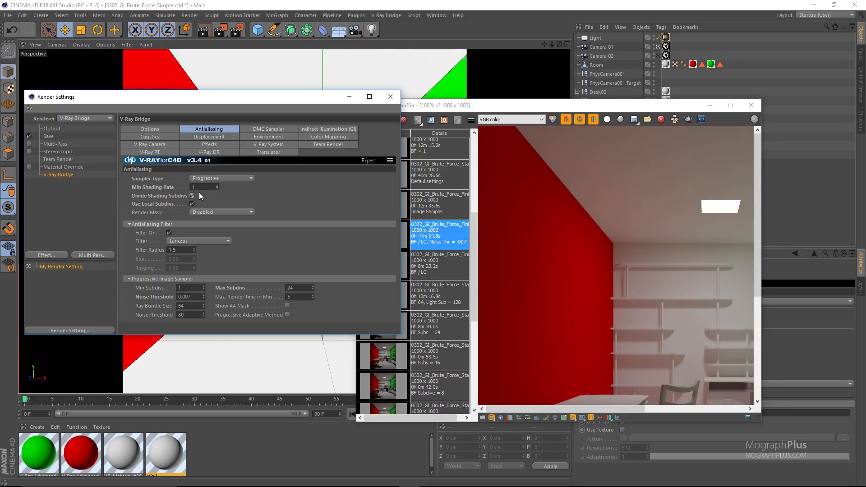
left_click_drag(199, 188, 177, 199)
type("256")
left_click(172, 189)
Load the "Image Sampler" render in a maximized frame buffer and examine the noise around the chair legs and floor shadows.
left_click_drag(522, 106, 442, 107)
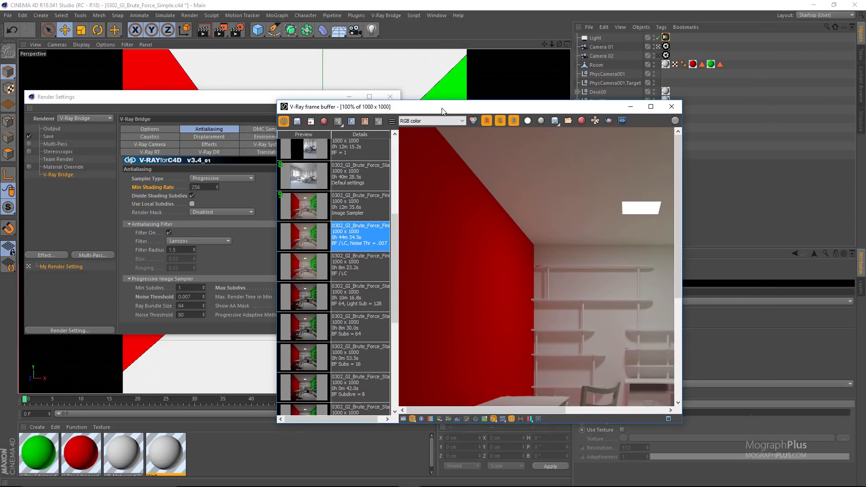
double_click(442, 107)
left_click(79, 108)
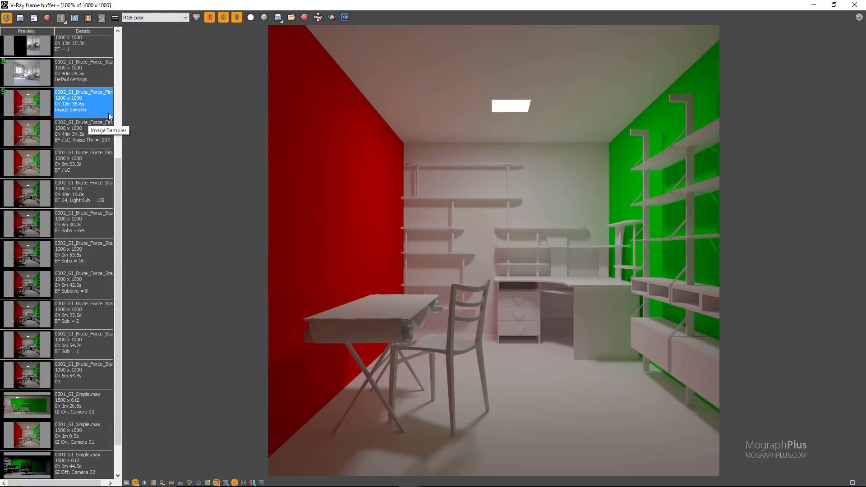
scroll(410, 343, "up", 3)
middle_click_drag(442, 385, 441, 96)
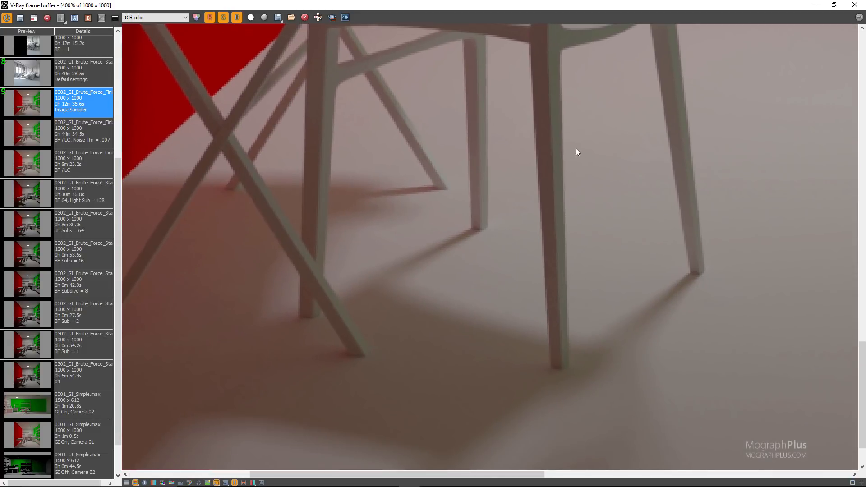
middle_click_drag(576, 148, 226, 211)
middle_click_drag(543, 189, 184, 262)
middle_click_drag(427, 200, 324, 225)
scroll(323, 222, "down", 2)
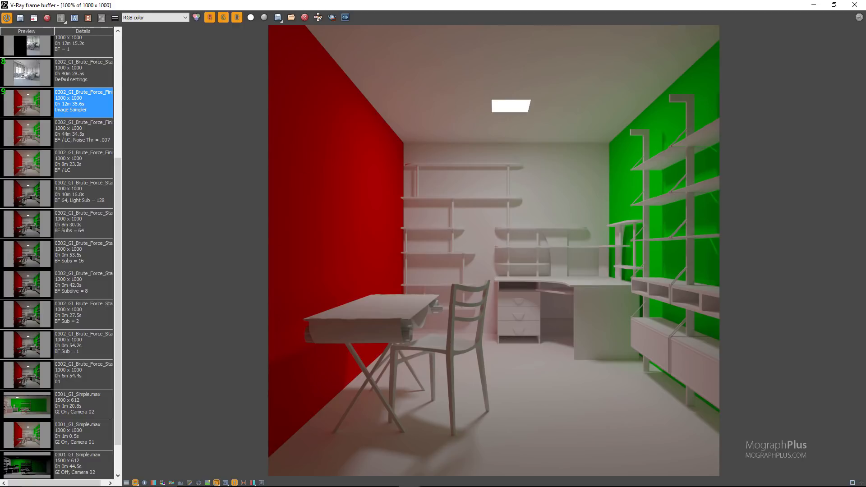
Close the frame buffer and render settings, and switch to the 0302_0302_GI_Brute_Force_Complex.c4d scene.
left_click(855, 4)
left_click(390, 94)
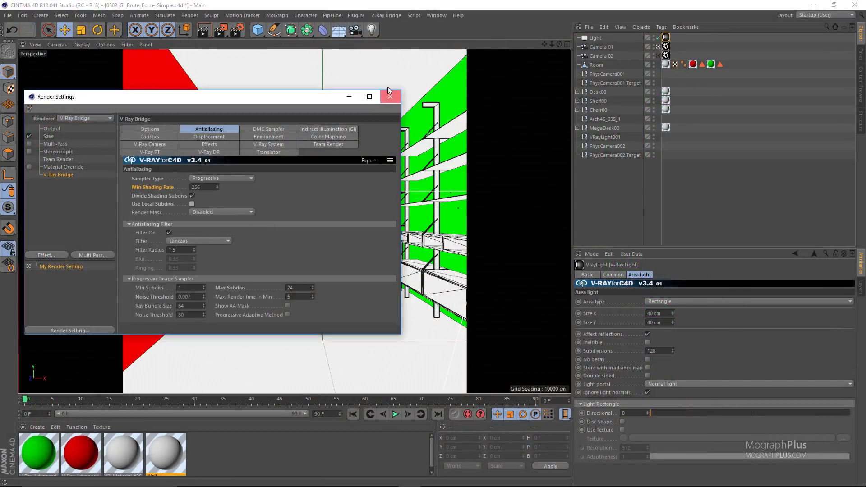
left_click(428, 16)
left_click(470, 226)
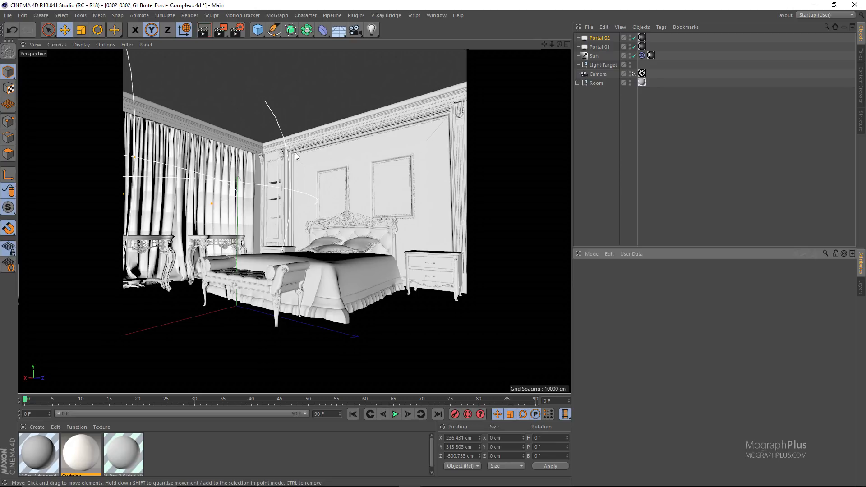
Select the Sun light and check its placement relative to the room in the Top view, returning to the Perspective view.
left_click(596, 55)
middle_click(416, 128)
middle_click(413, 123)
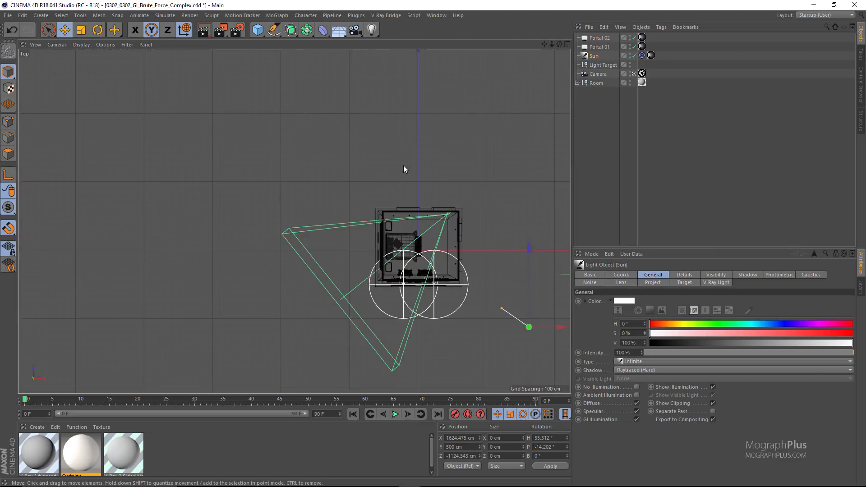
scroll(403, 165, "down", 3)
middle_click(427, 251)
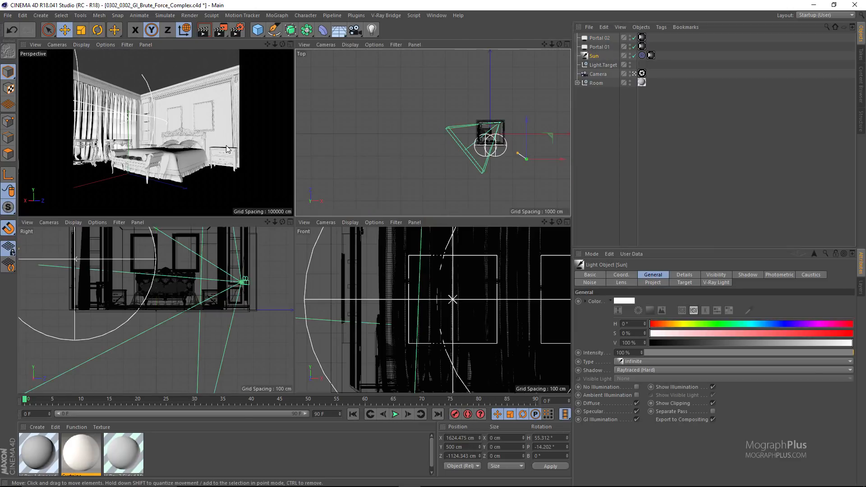
middle_click(154, 135)
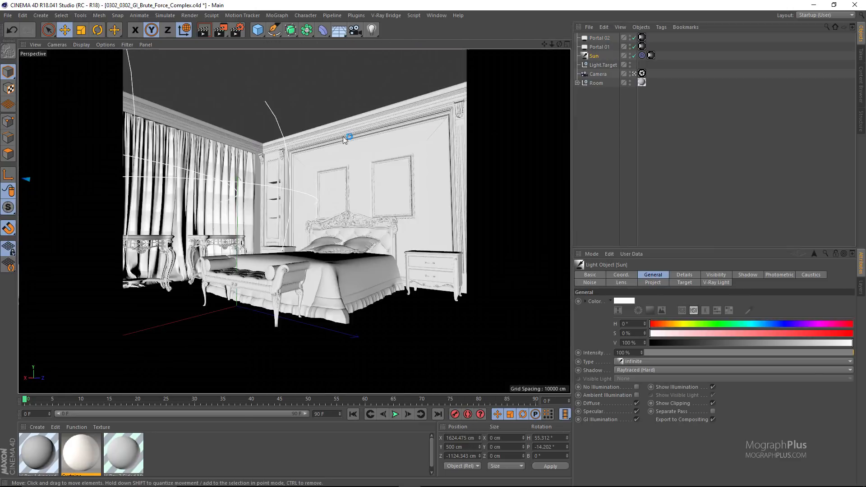
Leave the scene camera to inspect the Portal 01 light outside the windows, and return to the camera view.
left_click(635, 73)
scroll(367, 153, "down", 5)
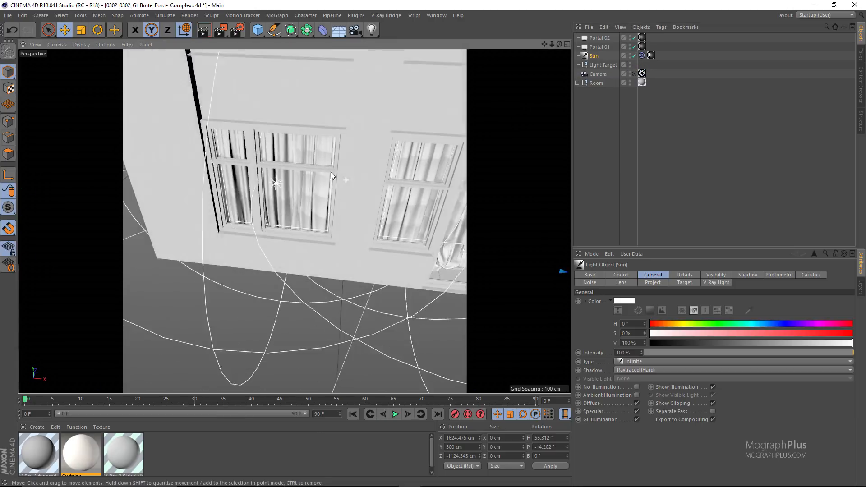
left_click_drag(332, 171, 367, 144, "alt")
key("ctrl+shift+z")
left_click(600, 47)
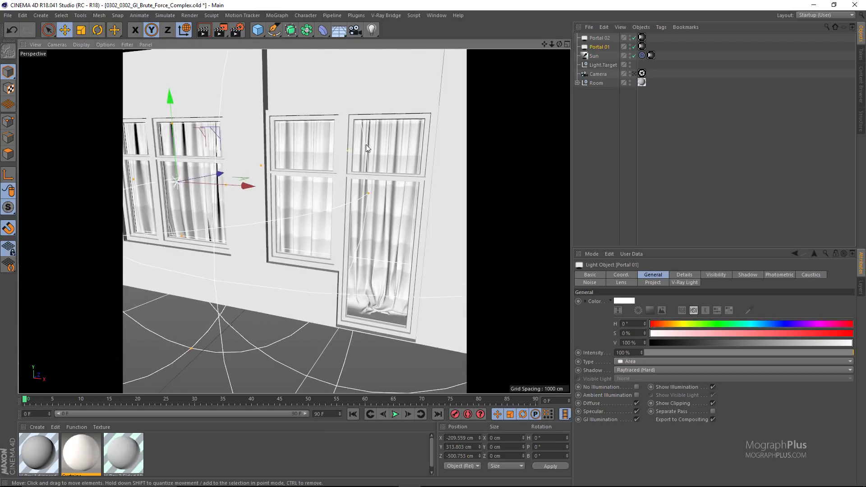
left_click(633, 73)
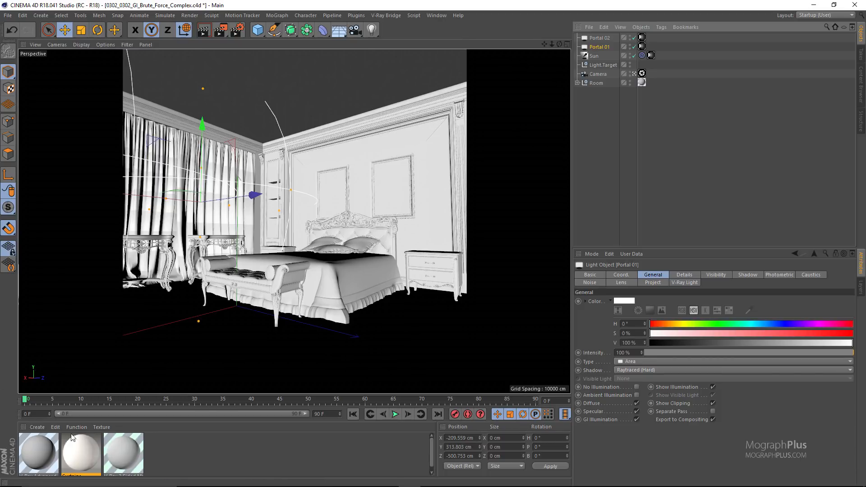
Inspect the V-Ray 2 Sided Material and the Curtains material in the Material Editor, and close the editor.
left_click(80, 445)
double_click(125, 446)
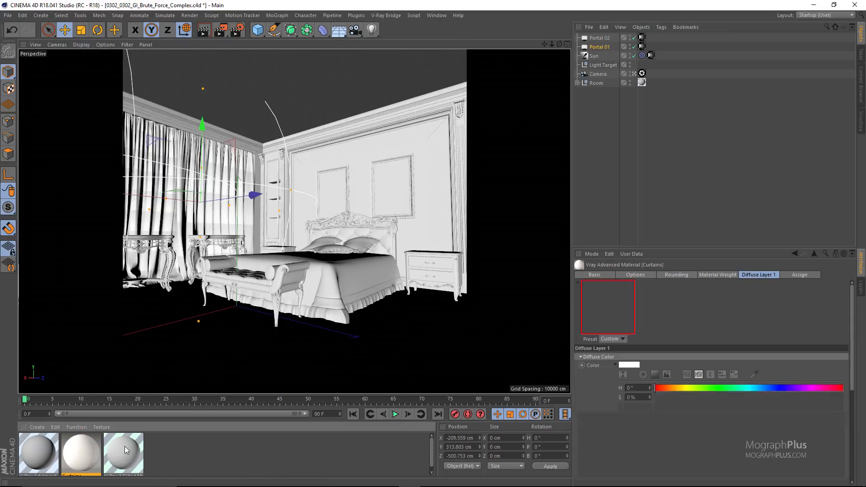
left_click(423, 75)
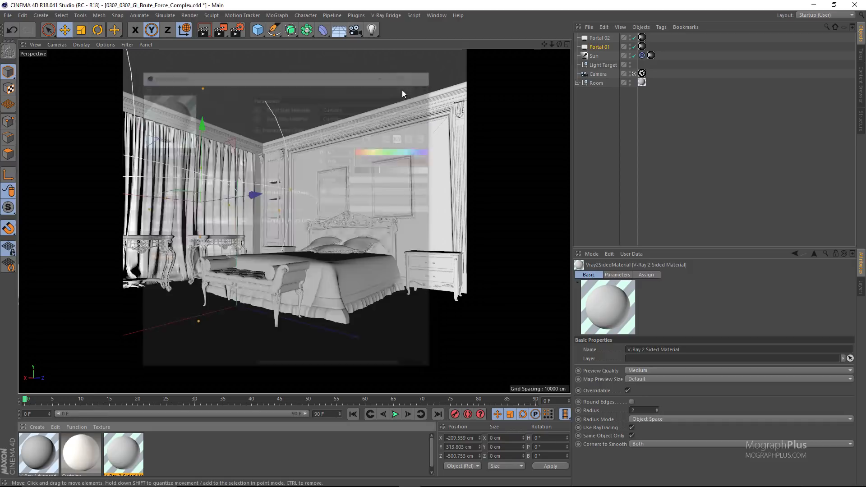
left_click(80, 450)
double_click(80, 450)
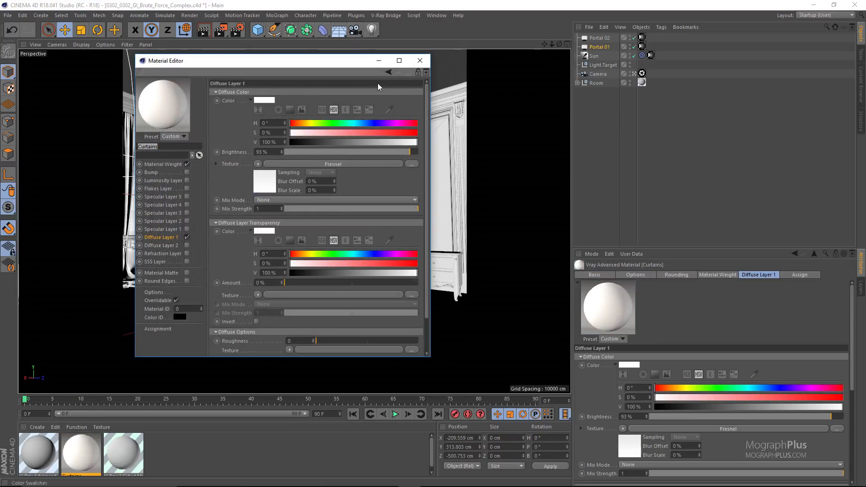
left_click(408, 62)
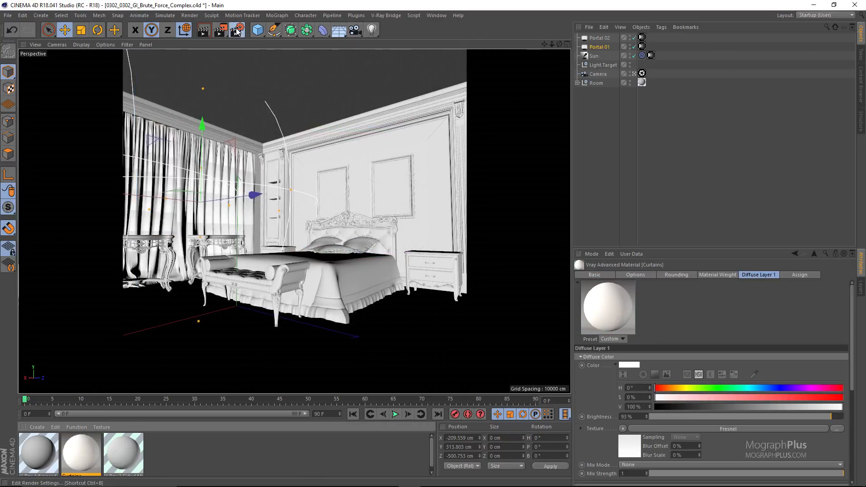
Turn on V-Ray Indirect Illumination and set the Secondary GI Engine to None, with Brute Force as primary.
left_click(237, 30)
left_click(309, 128)
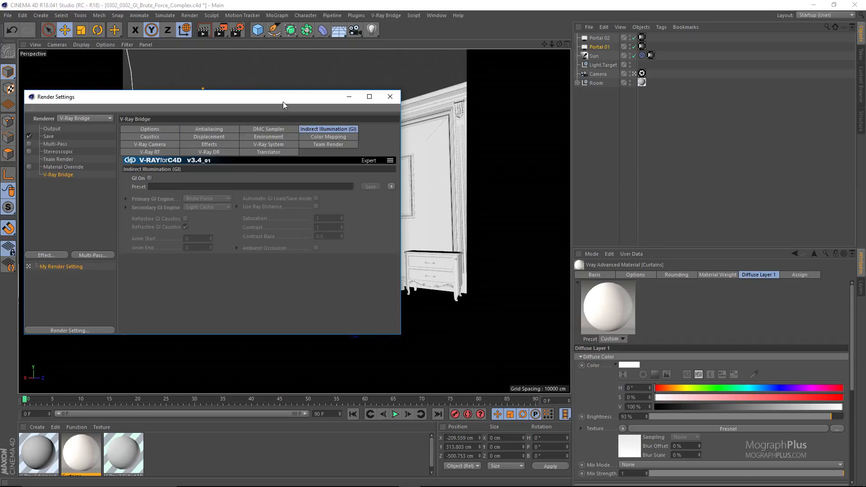
left_click_drag(283, 97, 386, 95)
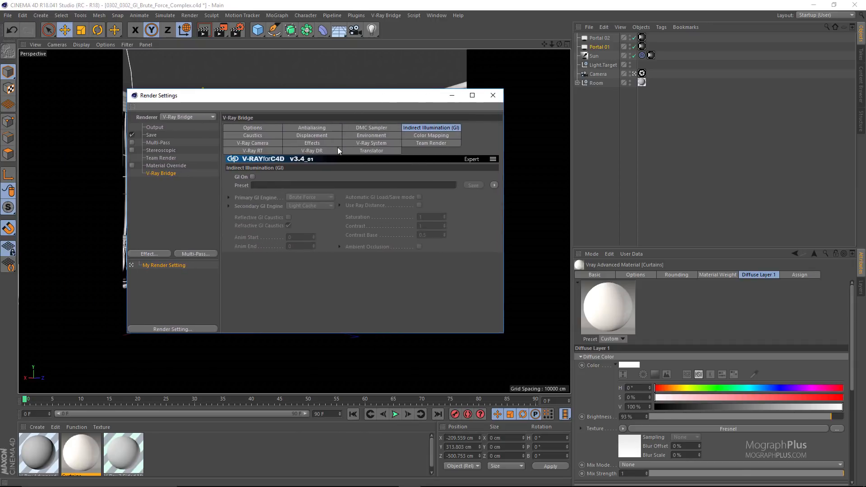
left_click(252, 176)
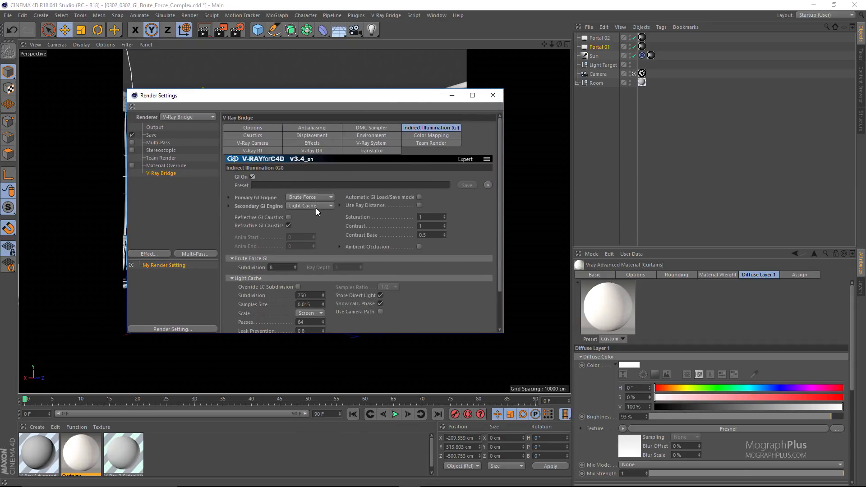
left_click(311, 206)
left_click(303, 216)
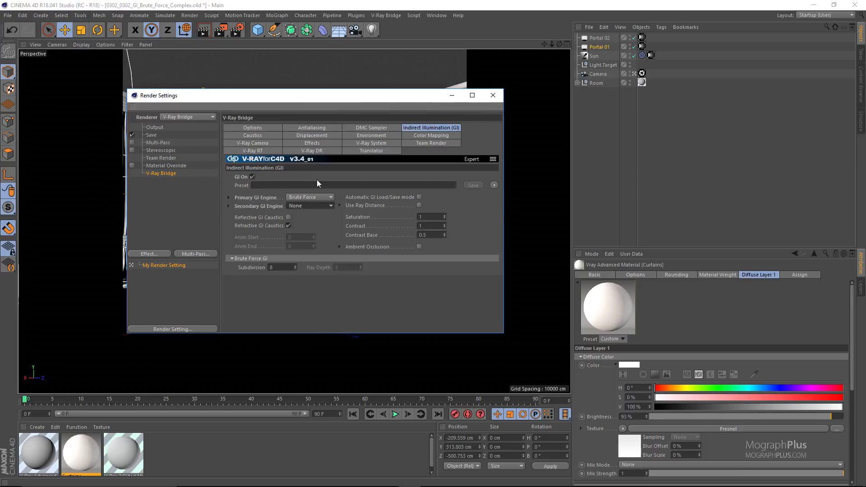
Set the Progressive Image Sampler's Max Subdivs to 24 in the Antialiasing settings.
left_click(319, 129)
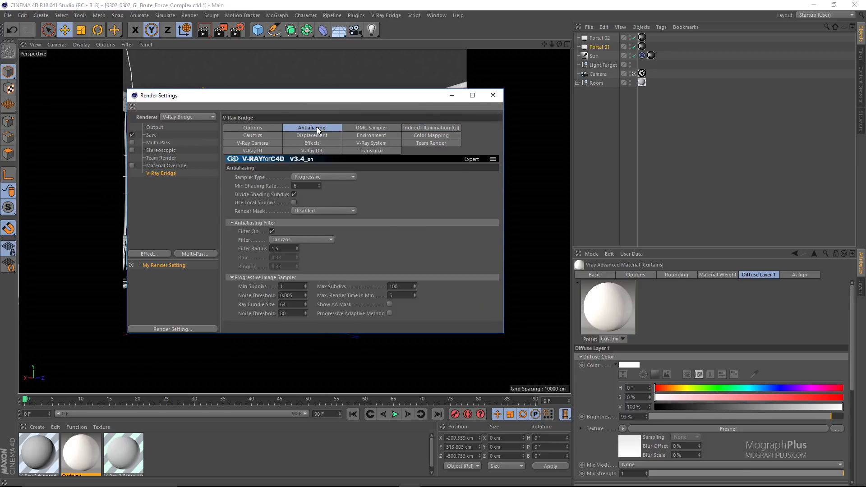
double_click(397, 287)
type("24")
key("Return")
Add the Lighting and GI standard channels as render elements in the V-Ray Multipass Manager and close the manager.
left_click(388, 15)
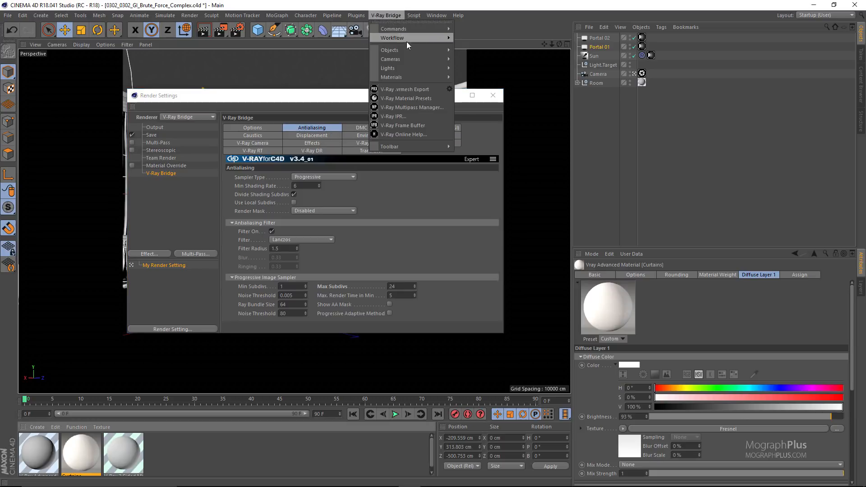
left_click(408, 107)
left_click(282, 109)
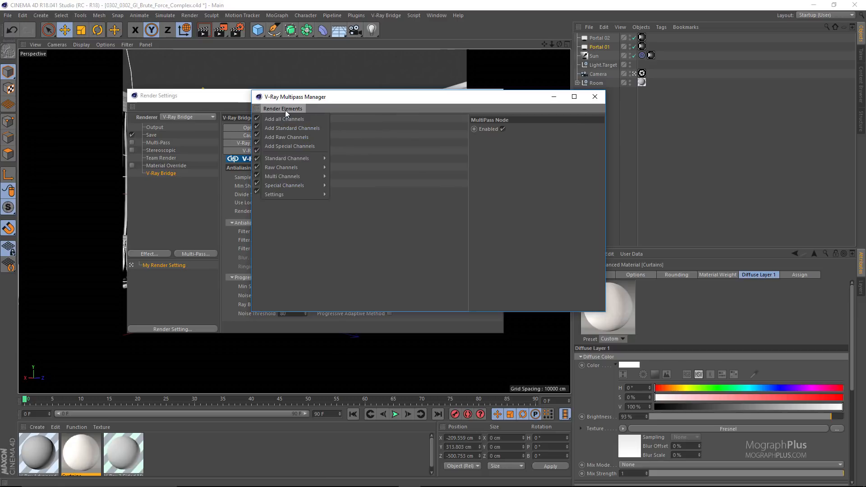
mouse_move(297, 159)
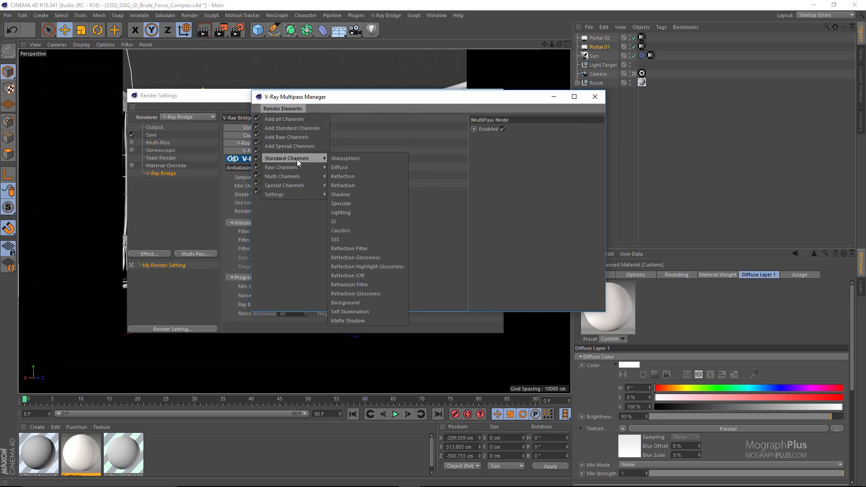
left_click(354, 211)
left_click(283, 110)
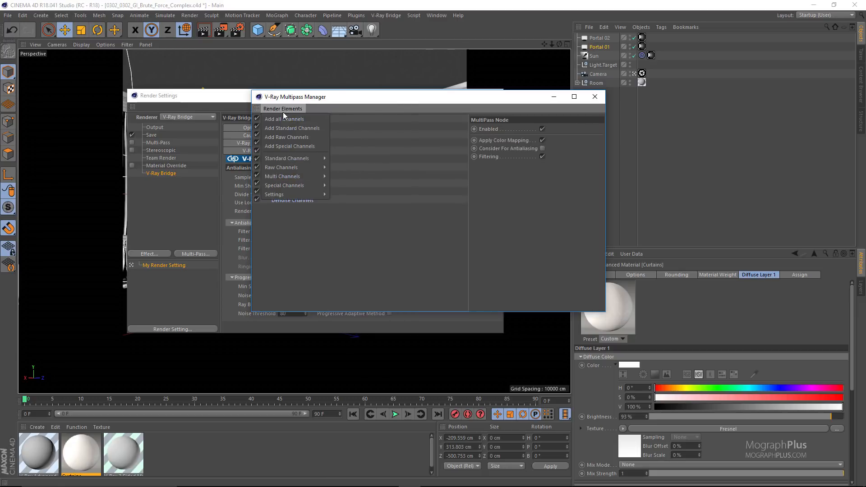
left_click(360, 221)
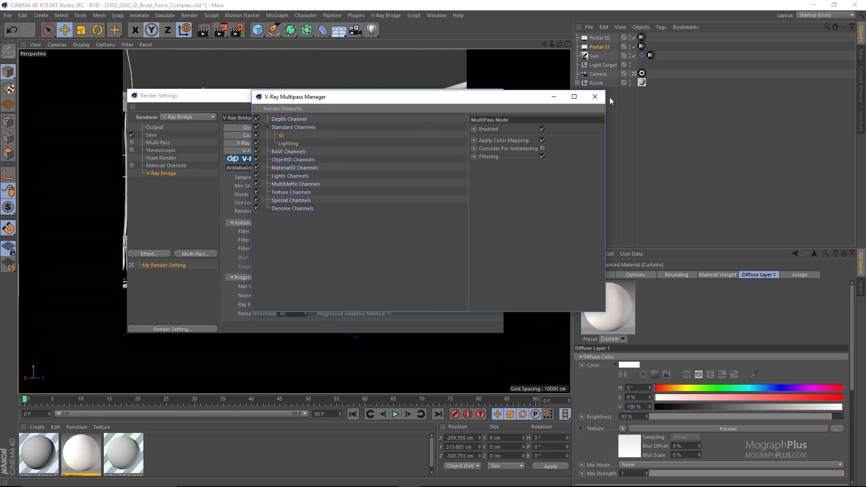
left_click(595, 96)
Close the render settings and start a V-Ray IPR render of the bedroom scene.
left_click(493, 96)
left_click(384, 16)
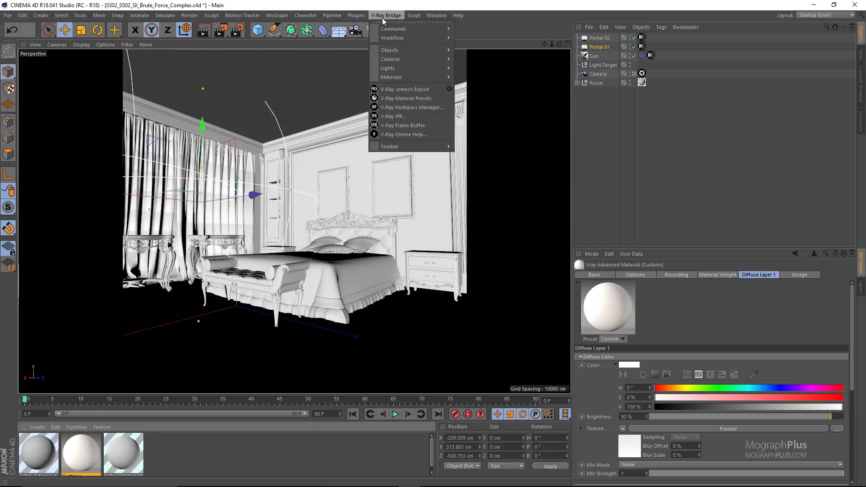
left_click(403, 115)
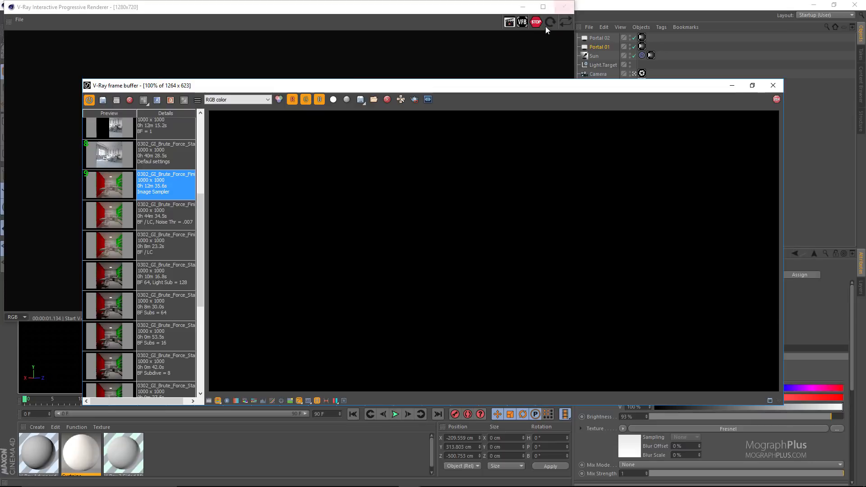
Close the IPR window and load the saved default-settings bedroom render in the maximized V-Ray frame buffer.
left_click(564, 7)
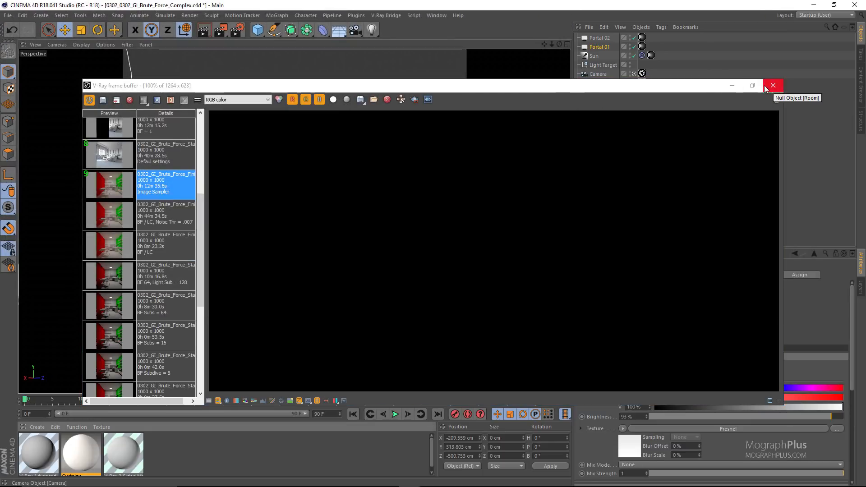
scroll(179, 213, "up", 2)
double_click(103, 235)
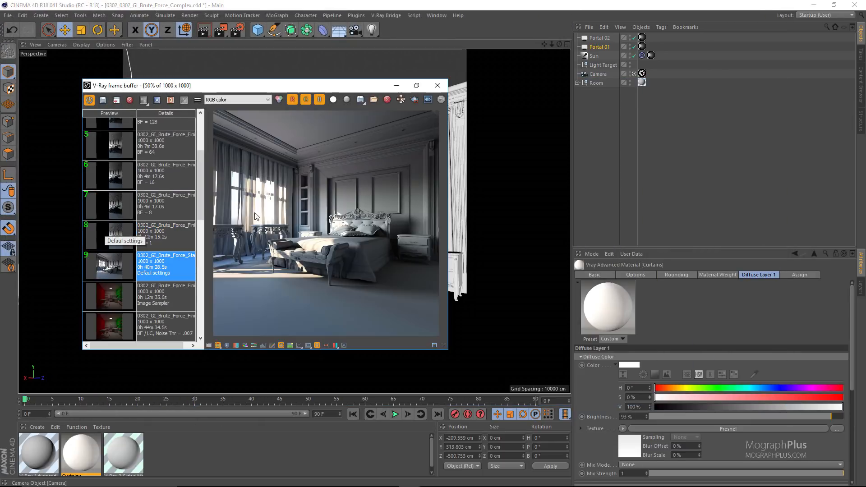
left_click(416, 85)
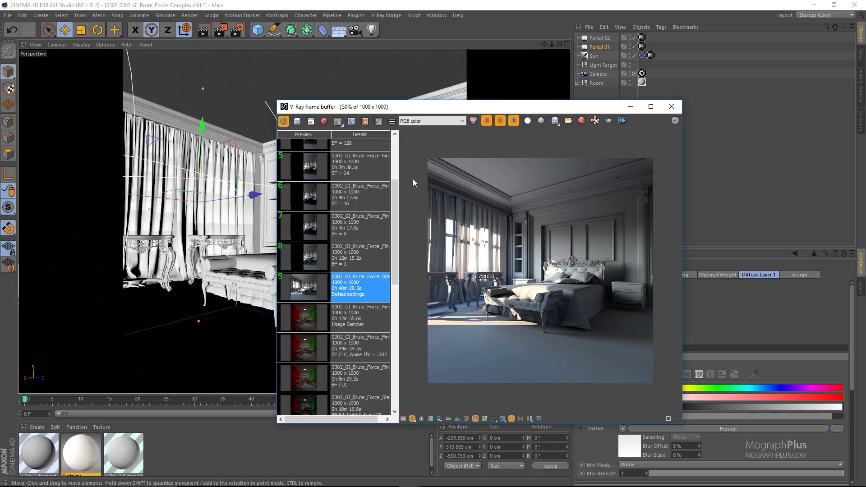
left_click(651, 107)
double_click(488, 173)
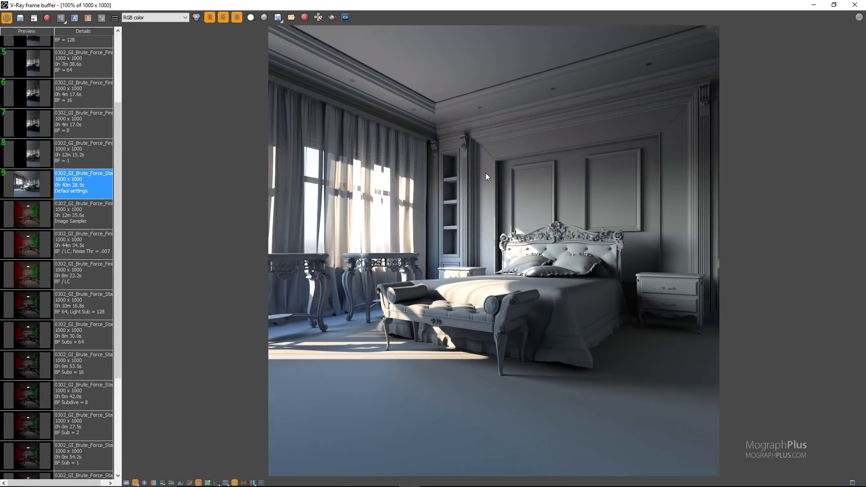
Inspect the default-settings render's VRayGlobalIllumination channel, return to RGB color, and close the frame buffer.
left_click(153, 17)
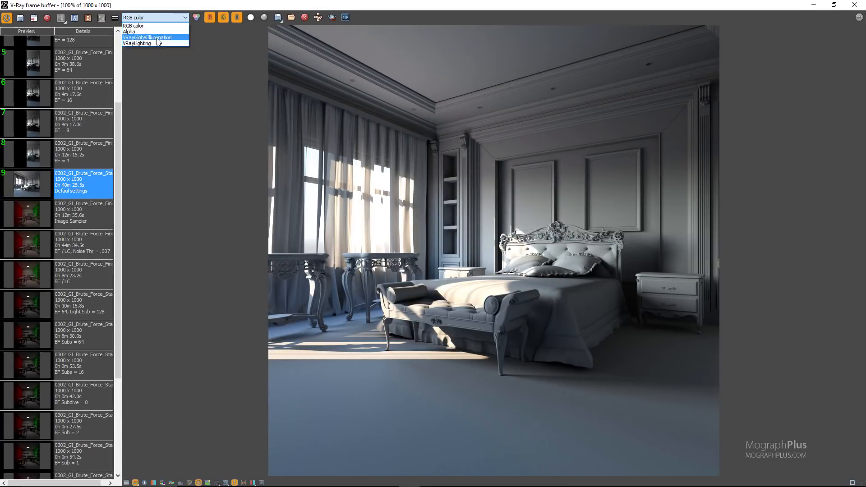
left_click(149, 41)
scroll(522, 261, "up", 2)
double_click(477, 236)
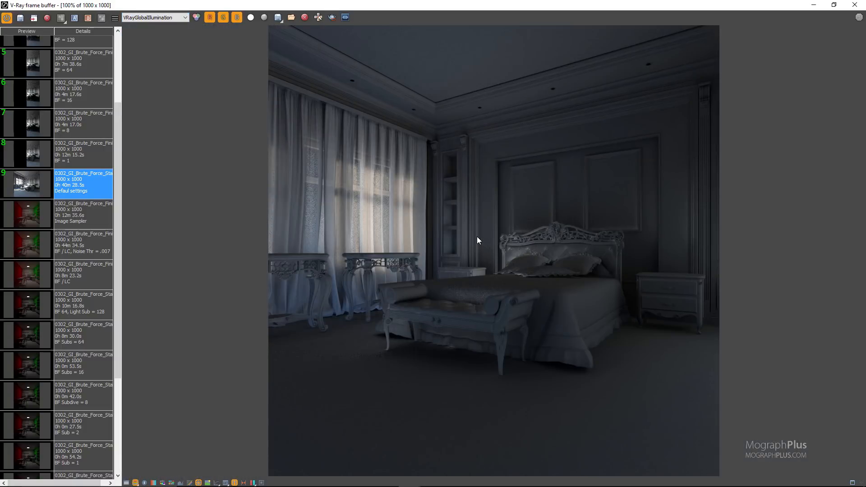
left_click(169, 18)
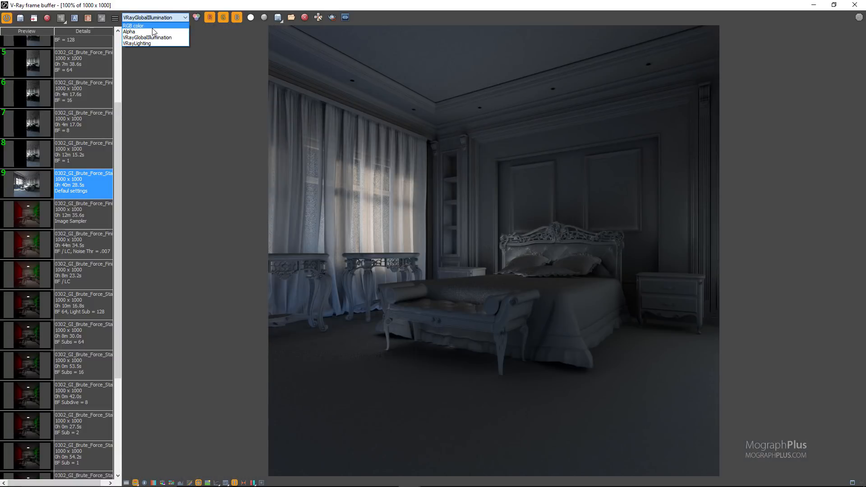
left_click(149, 25)
left_click(855, 5)
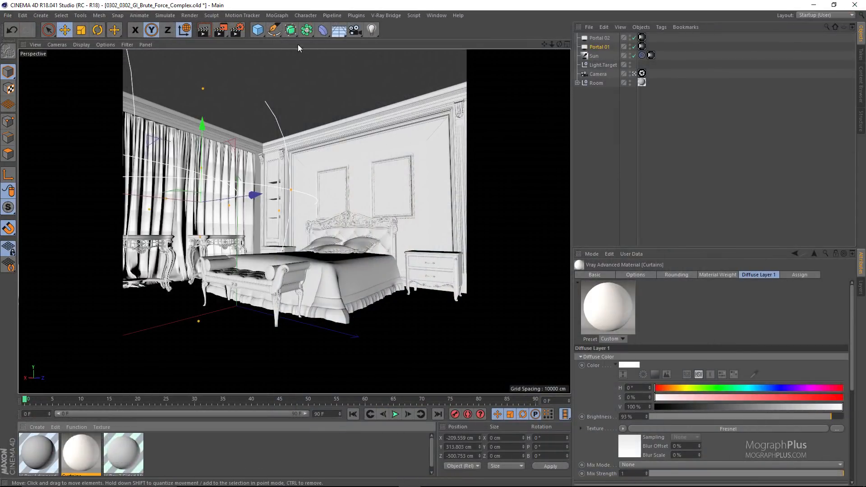
In the Antialiasing settings, set Min Shading Rate to 1, disable Divide Shading Subdivs, and set the progressive sampler's first Noise Threshold to 0.1.
left_click(238, 30)
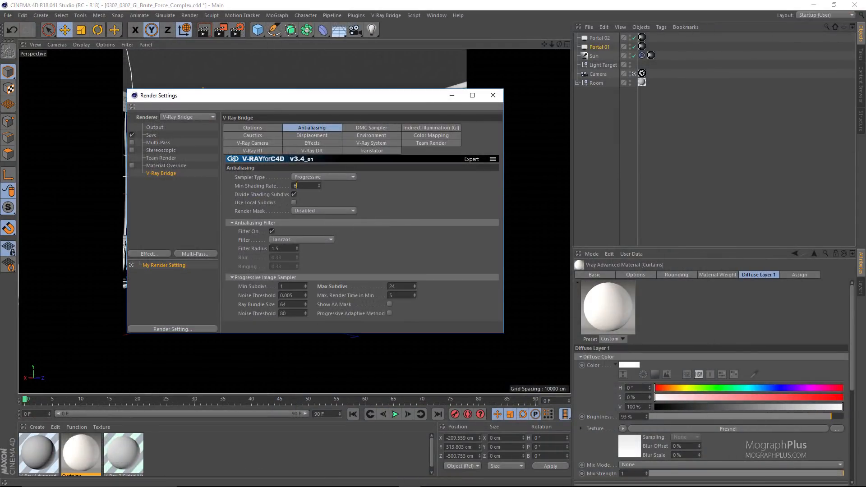
left_click(294, 194)
left_click(303, 295)
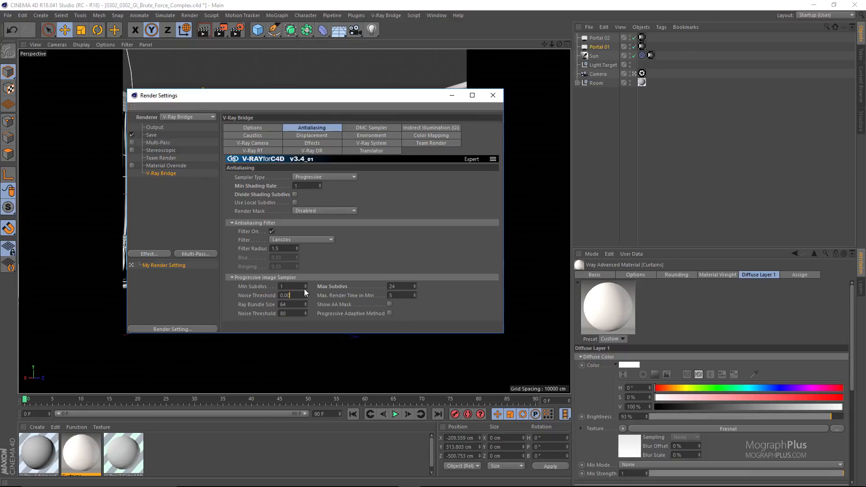
key("BackSpace")
key("BackSpace")
Adjust the DMC Sampler settings and enable Use Local Subdivs in the Antialiasing settings.
left_click(364, 129)
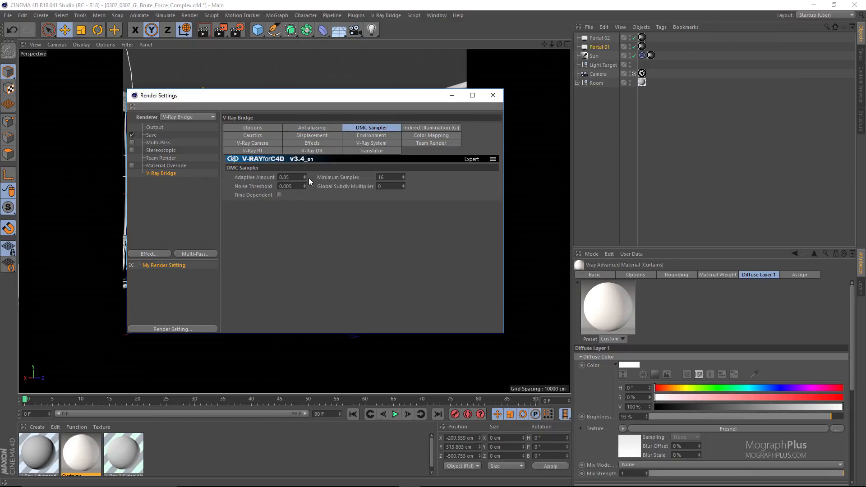
key("BackSpace")
key("BackSpace")
key("BackSpace")
key("BackSpace")
left_click(312, 128)
left_click(293, 201)
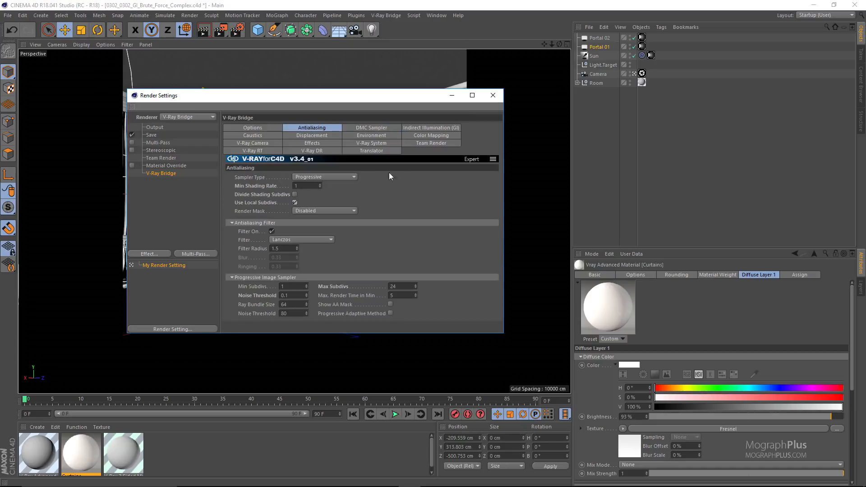
Check the Brute Force GI settings and load the saved BF = 1 render in the V-Ray frame buffer.
left_click(414, 128)
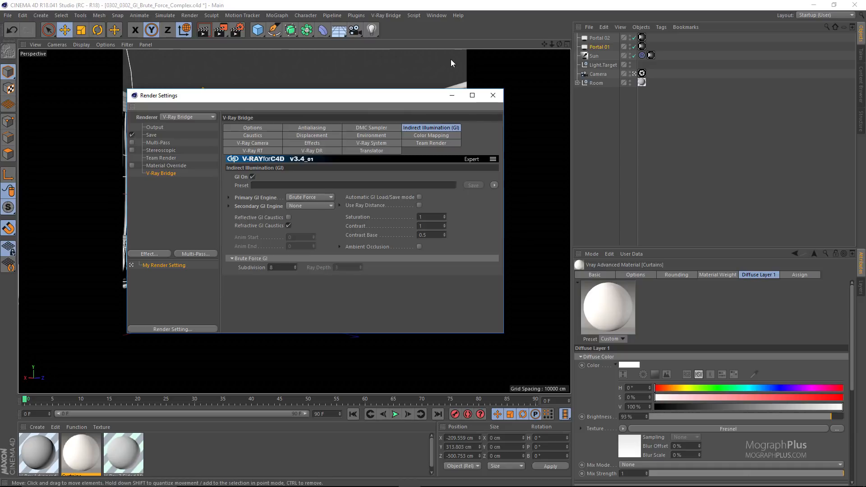
left_click(393, 16)
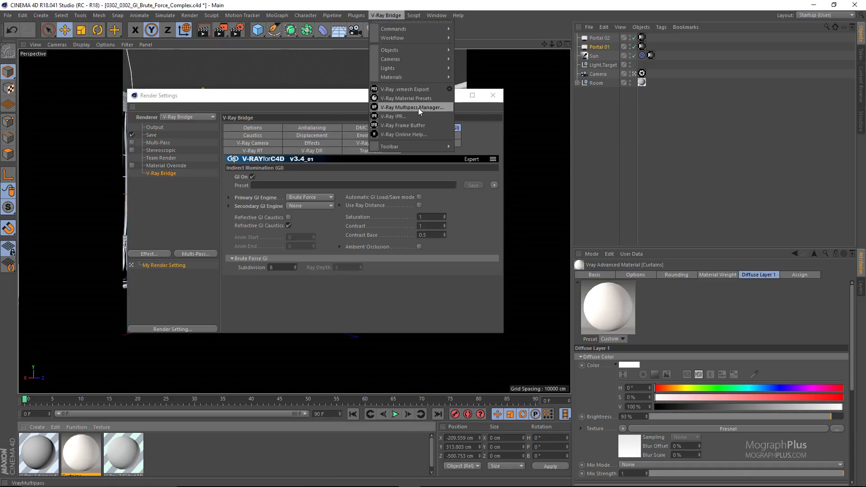
left_click(426, 125)
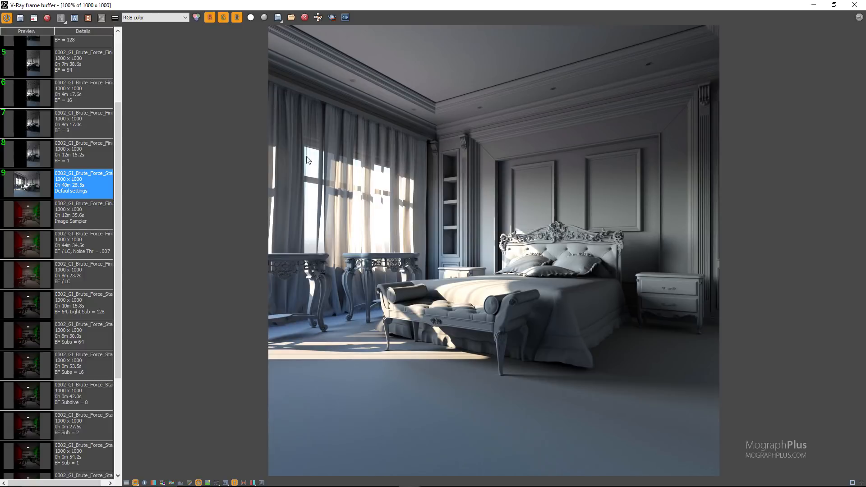
left_click(80, 158)
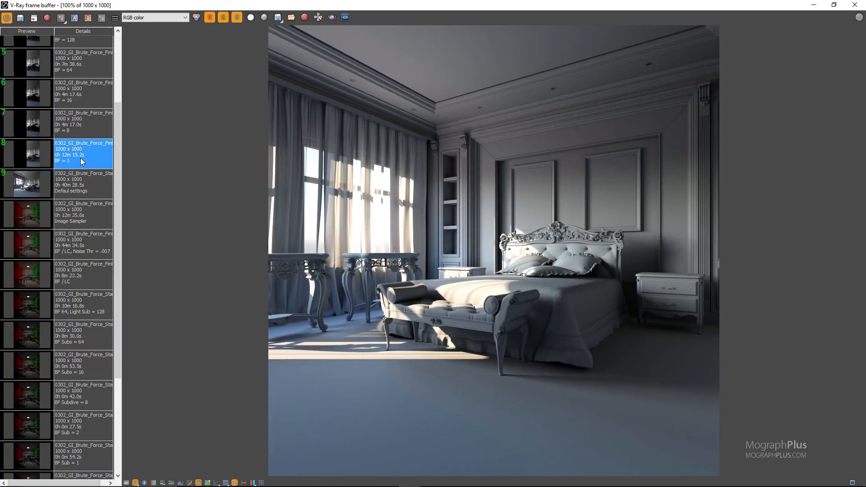
double_click(89, 149)
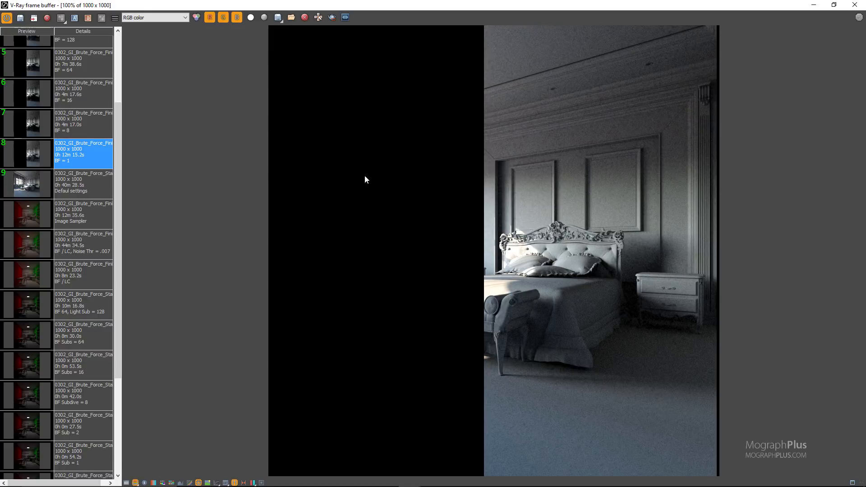
Compare the VRayGlobalIllumination channel of the BF = 1 and BF = 8 renders, and switch back to RGB color.
left_click(177, 18)
left_click(180, 44)
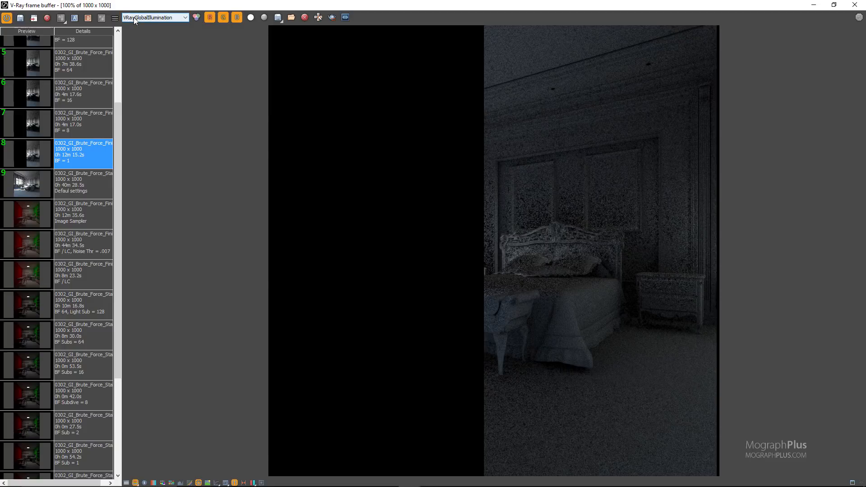
double_click(79, 131)
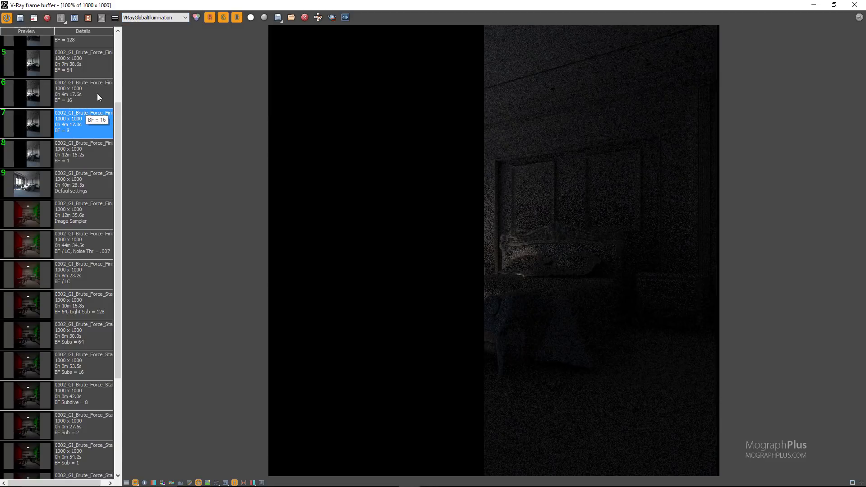
left_click(140, 18)
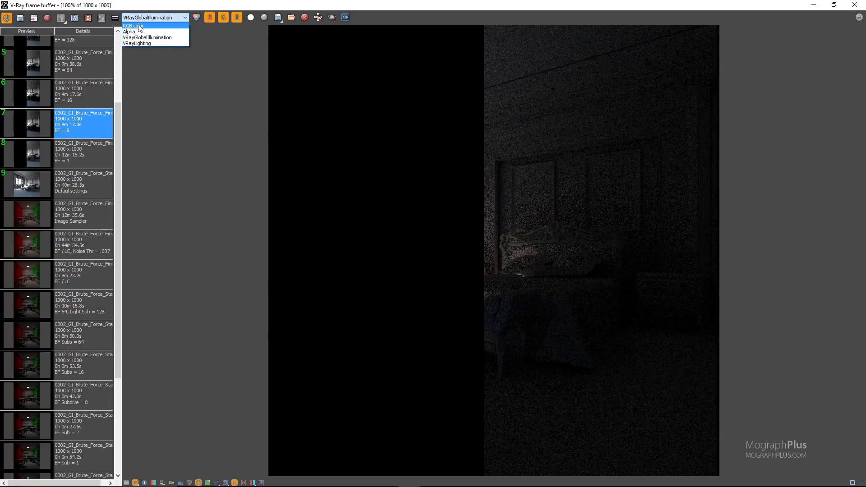
left_click(139, 27)
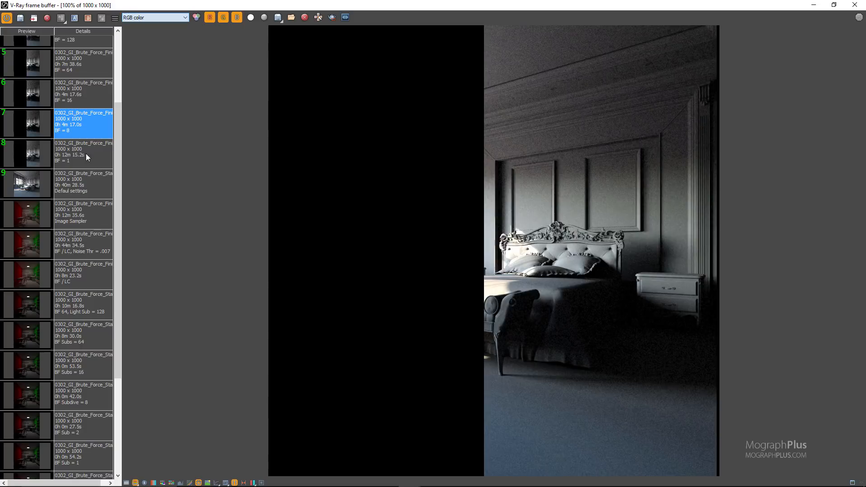
Compare the noise of the BF = 1 and BF = 8 renders in the RGB color channel.
double_click(85, 153)
double_click(88, 135)
left_click(154, 18)
left_click(154, 27)
Reload the BF = 1 and BF = 8 renders to recheck their GI channel noise, ending on the BF = 8 RGB color image.
left_click(146, 18)
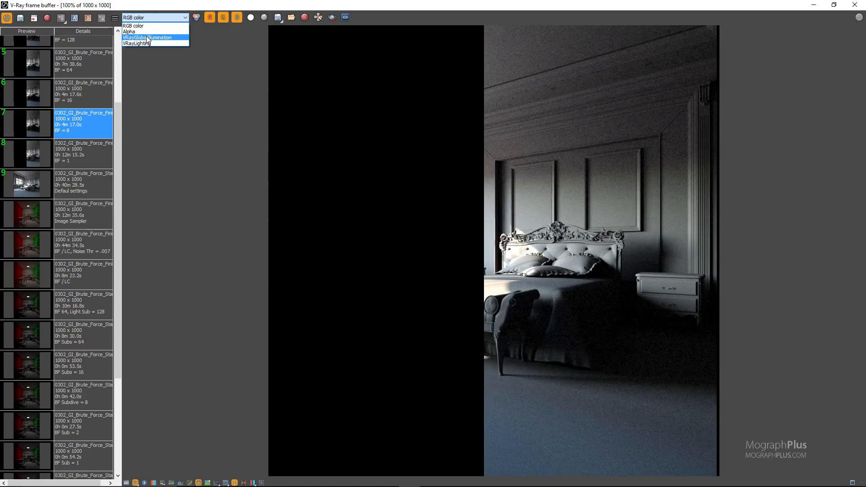
left_click(145, 42)
double_click(74, 149)
double_click(82, 128)
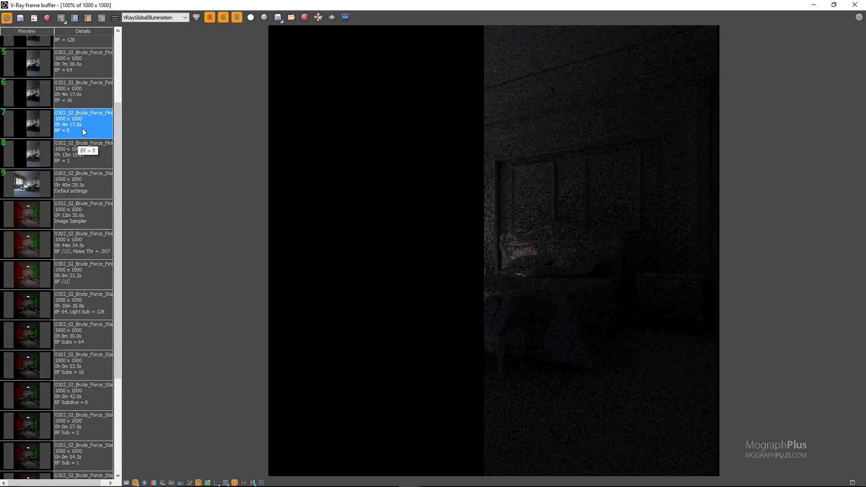
left_click(149, 19)
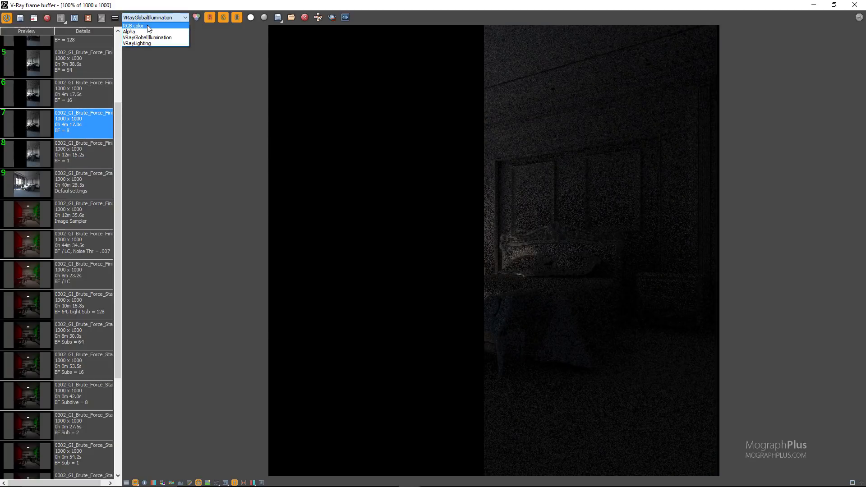
left_click(149, 27)
Load the BF = 16 render and compare its VRayGlobalIllumination channel with the BF = 8 render.
left_click(75, 97)
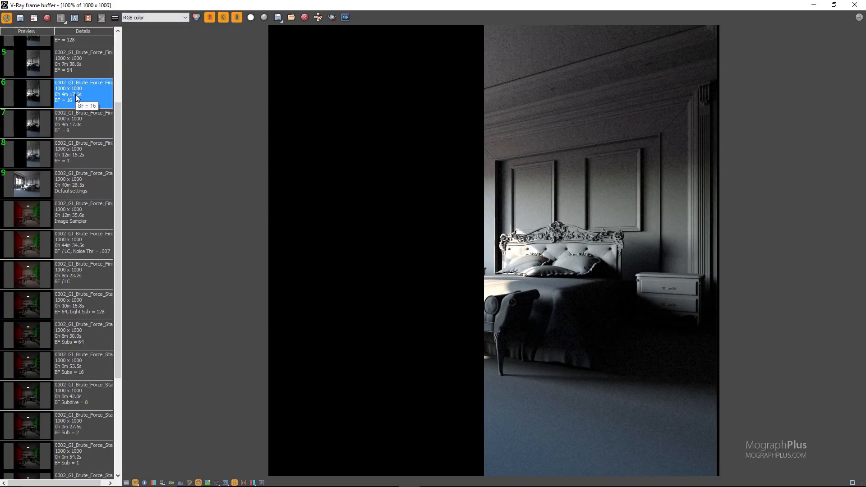
left_click(153, 18)
left_click(144, 40)
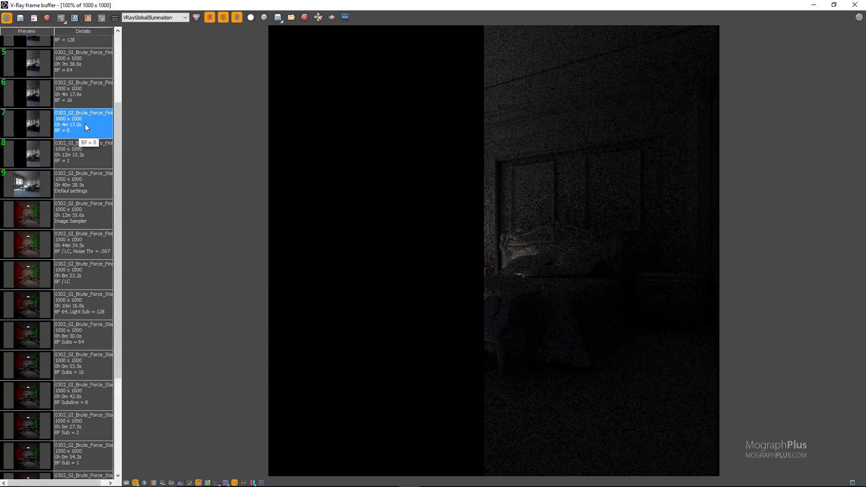
Load the BF = 64 render and view it in the VRayGlobalIllumination and RGB color channels.
scroll(83, 172, "up", 3)
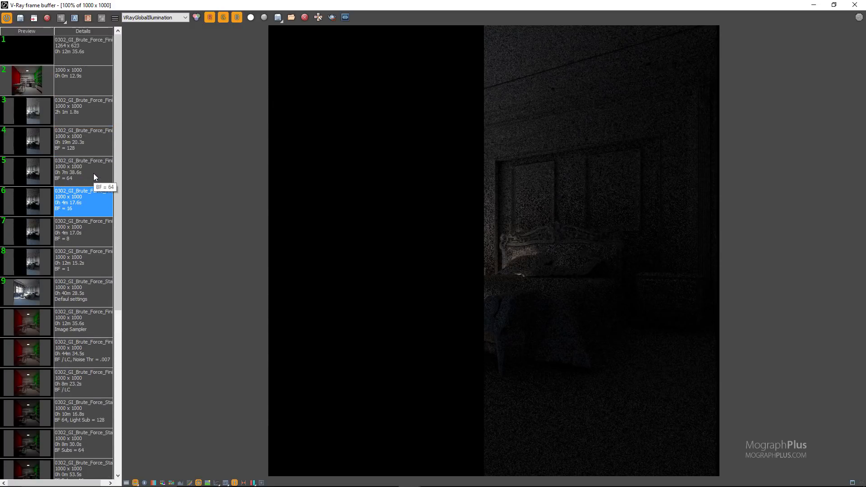
left_click(94, 172)
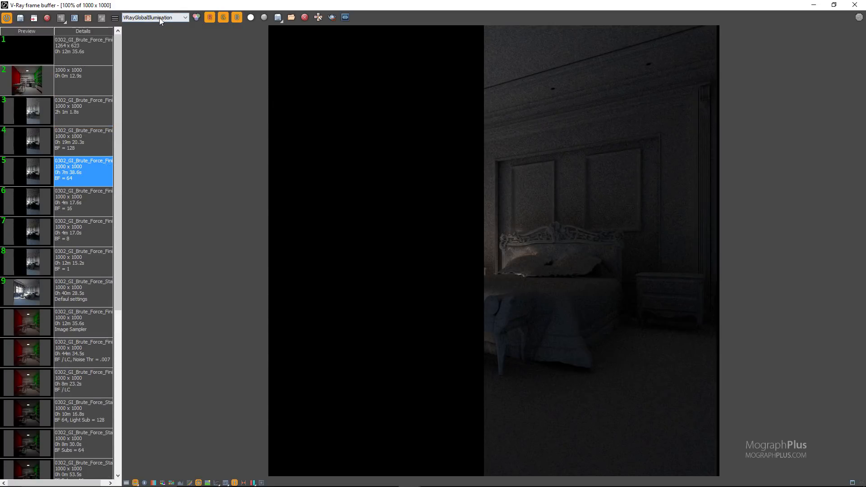
left_click(158, 18)
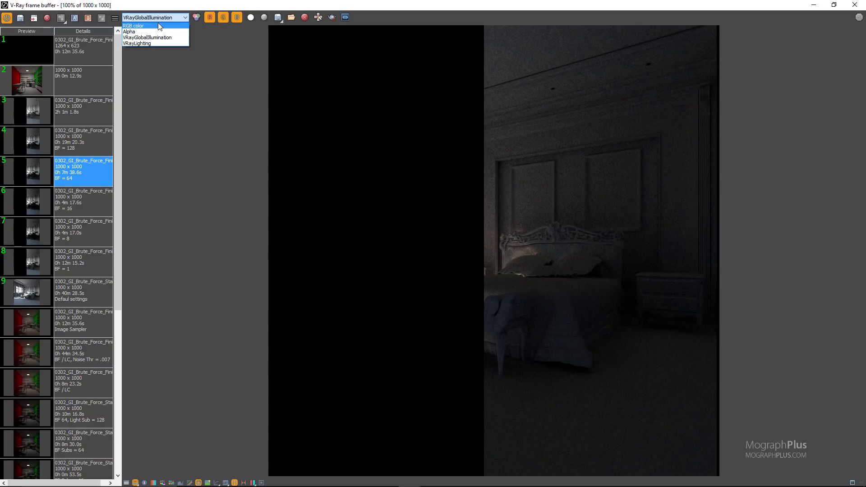
left_click(158, 26)
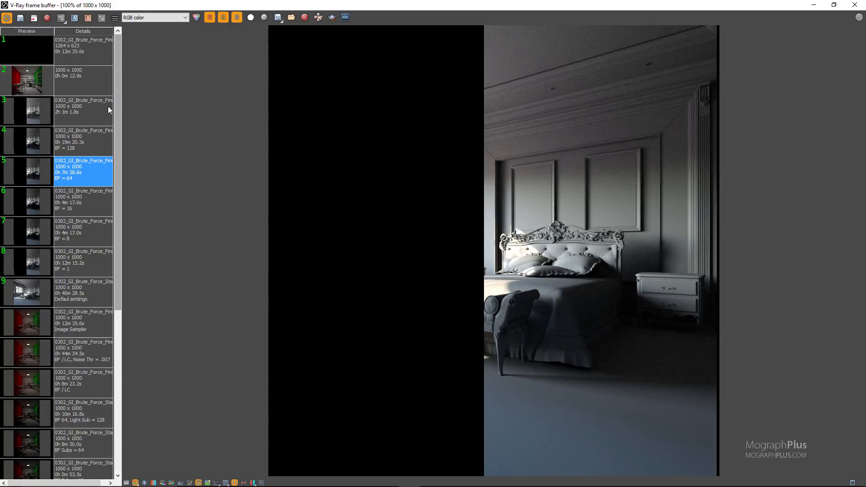
Load the BF = 128 render, examine the wall noise up close in RGB color and VRayGlobalIllumination, and return to the full RGB color view.
left_click(89, 144)
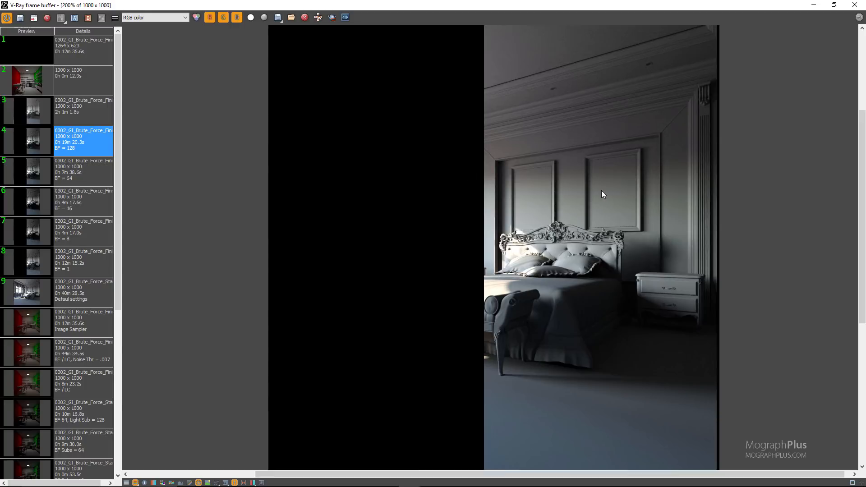
scroll(596, 190, "up", 1)
middle_click_drag(445, 190, 438, 305)
left_click(167, 17)
left_click(169, 38)
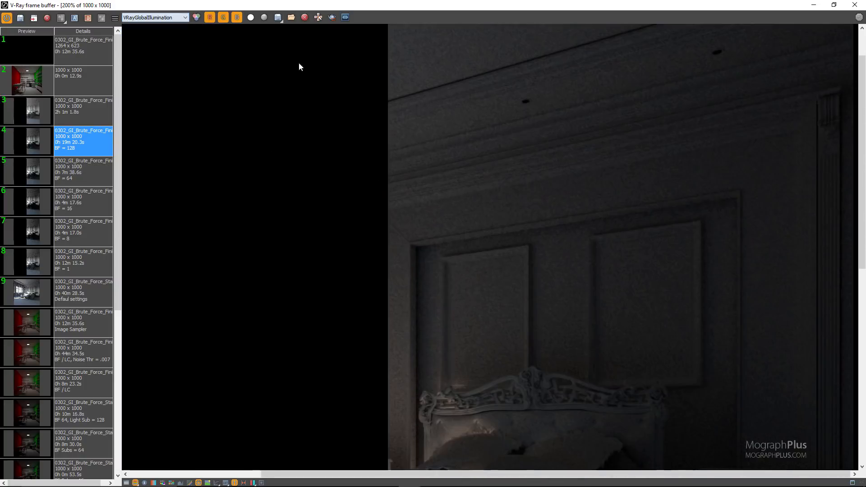
scroll(466, 141, "down", 2)
scroll(493, 161, "up", 2)
scroll(493, 161, "down", 1)
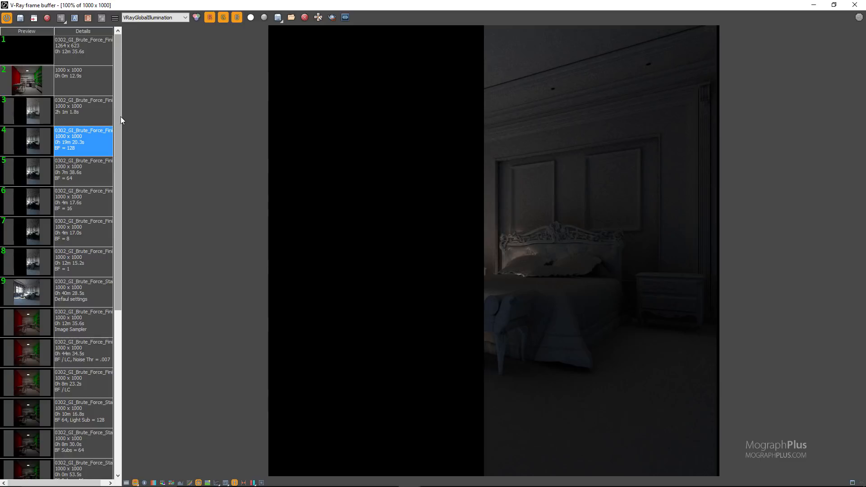
left_click(147, 20)
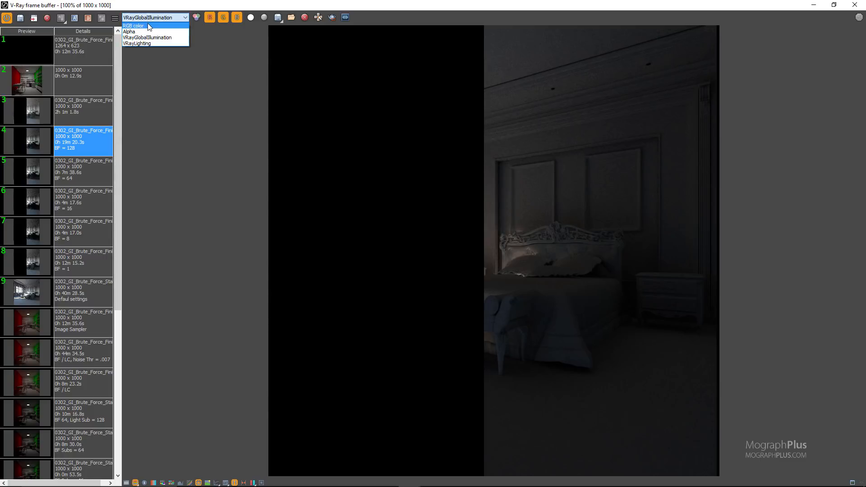
left_click(148, 25)
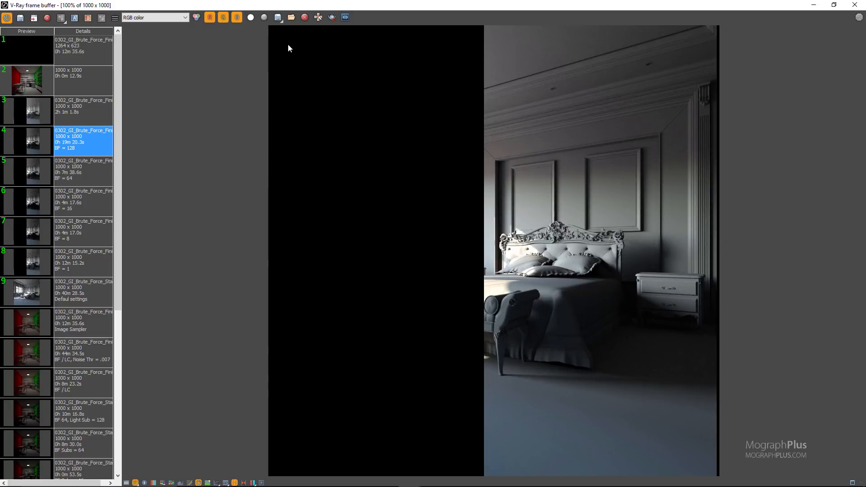
Close the frame buffer and set the Secondary GI Engine to Light Cache.
left_click(854, 5)
left_click(293, 206)
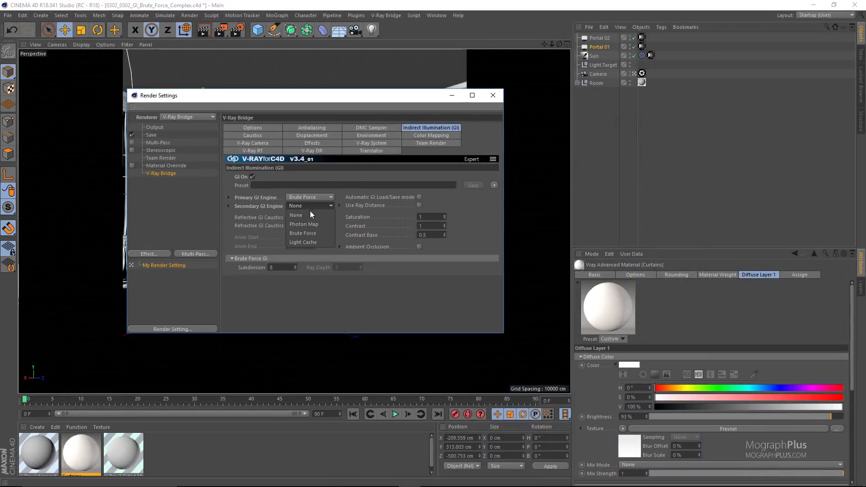
left_click(316, 241)
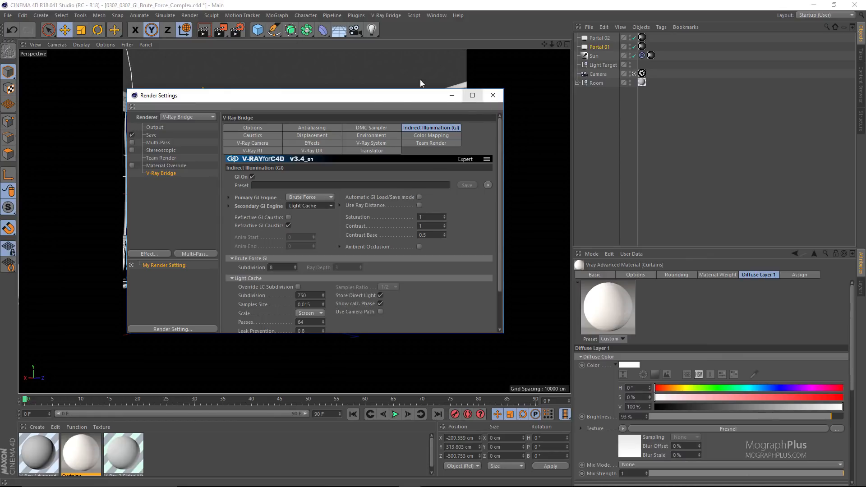
Reopen the V-Ray frame buffer, remove the black 1264 x 623 render from the history, and select the BF = 128 render.
left_click(394, 14)
left_click(425, 129)
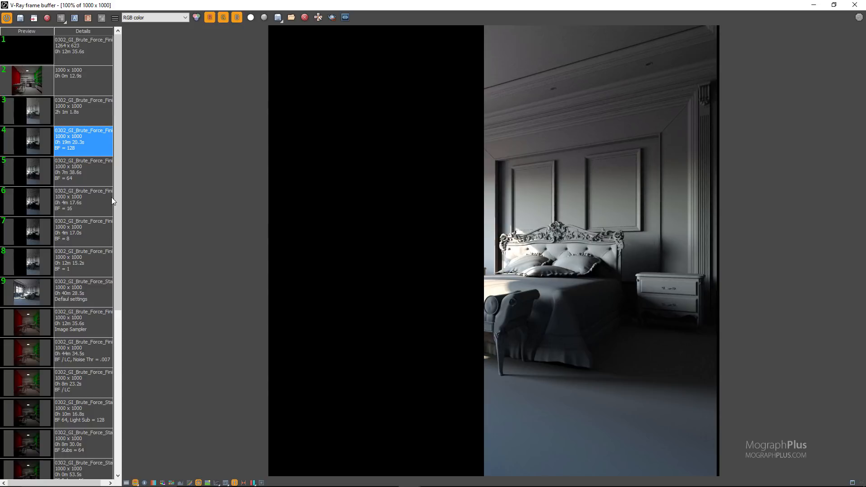
left_click(75, 56)
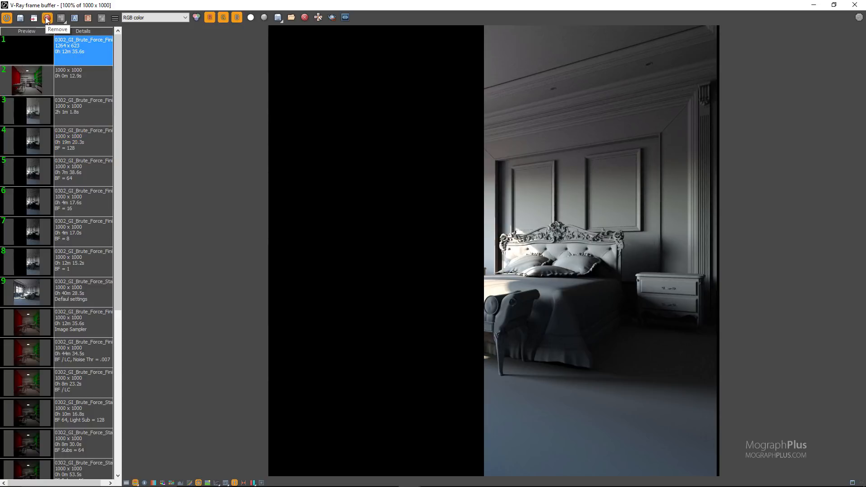
left_click(47, 18)
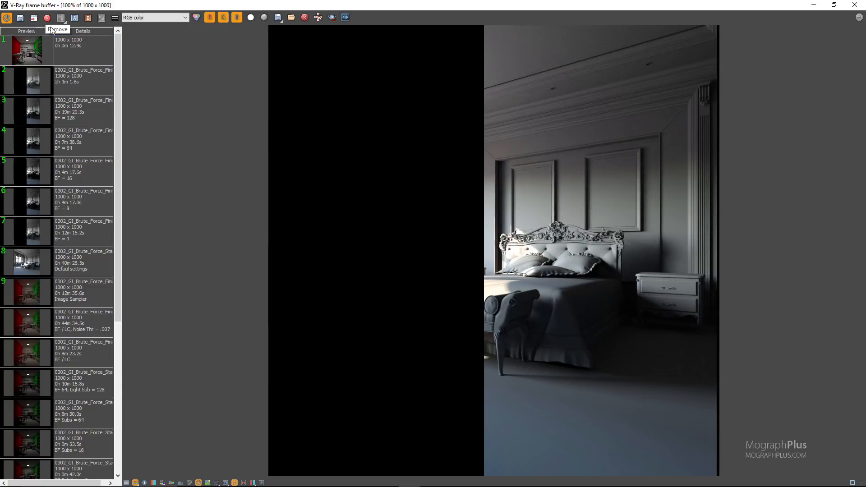
left_click(92, 117)
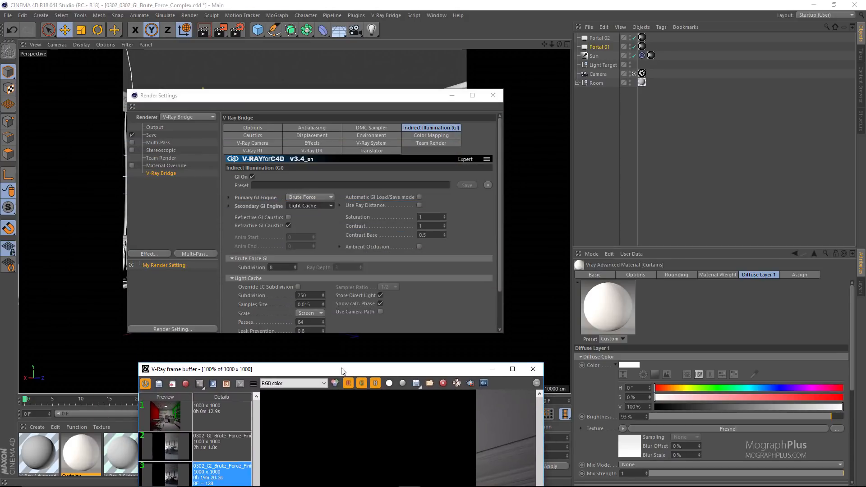
Set the Light Cache subdivision to 1500.
left_click(301, 295)
double_click(303, 296)
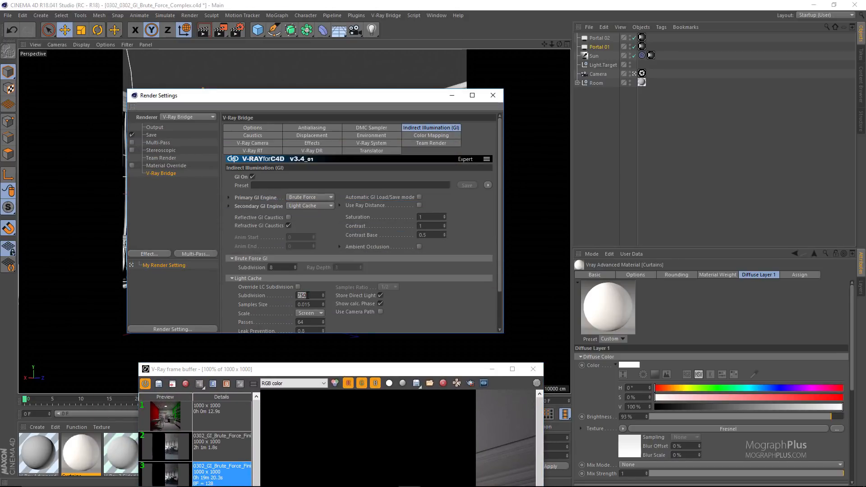
type("1500")
key("Return")
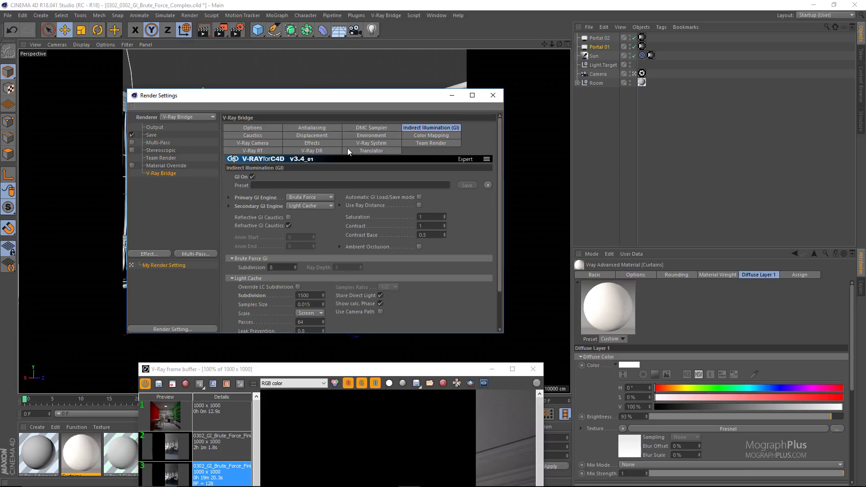
Set the noise threshold to 0.01 for both the Progressive image sampler and the DMC sampler.
left_click(323, 130)
left_click(293, 295)
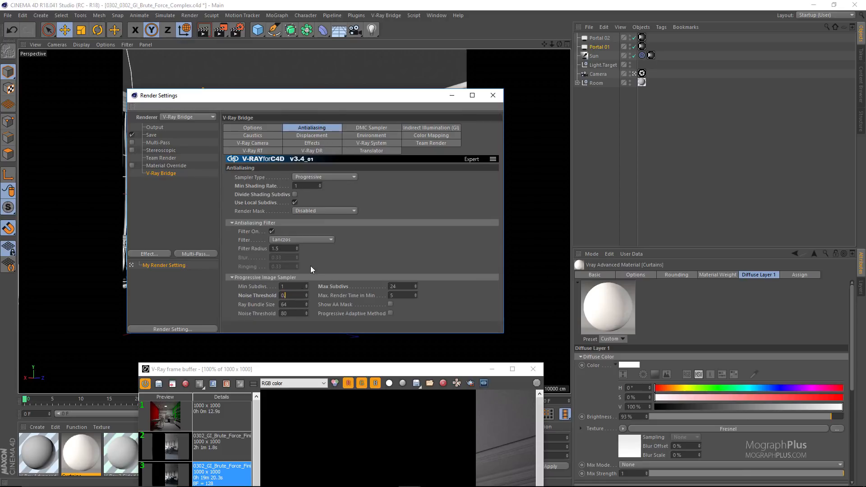
left_click(356, 129)
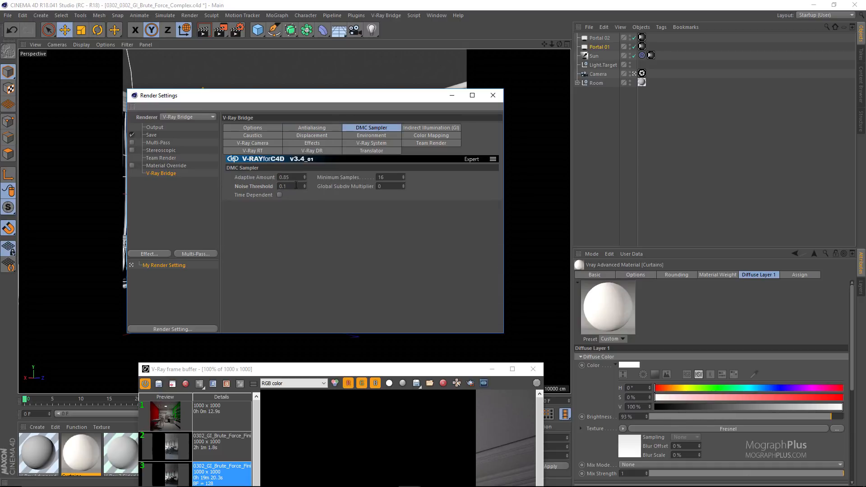
type(".01")
key("Return")
left_click(324, 128)
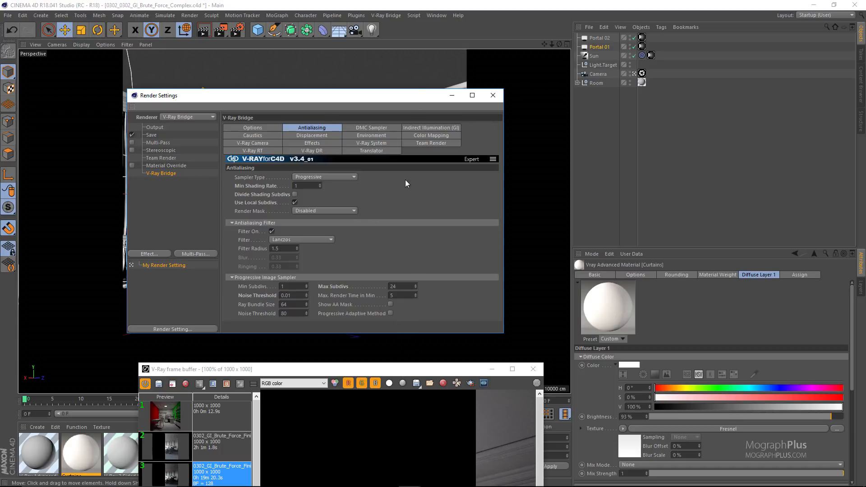
Add a Denoiser channel to the render elements in the V-Ray Multipass Manager.
left_click(385, 15)
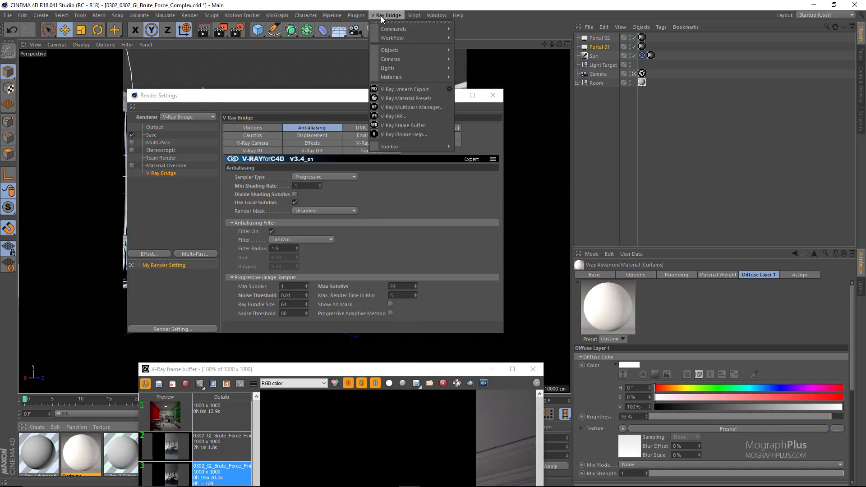
left_click(420, 107)
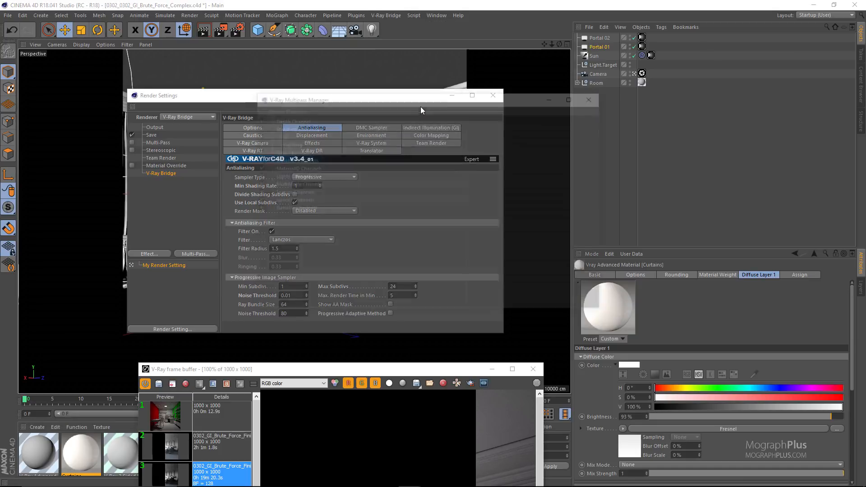
left_click(286, 109)
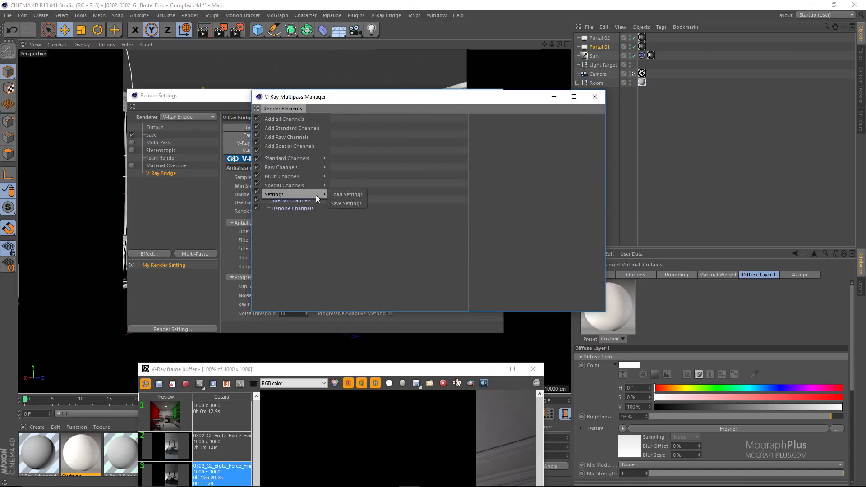
mouse_move(316, 185)
left_click(356, 275)
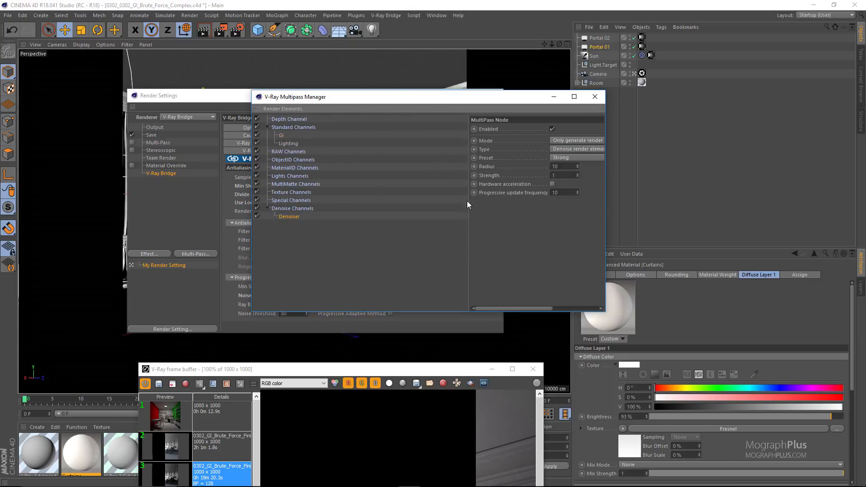
Set the Denoiser mode to Store denoised result in separate element and its type to Single pass denoise on RGB only.
left_click_drag(467, 167, 383, 168)
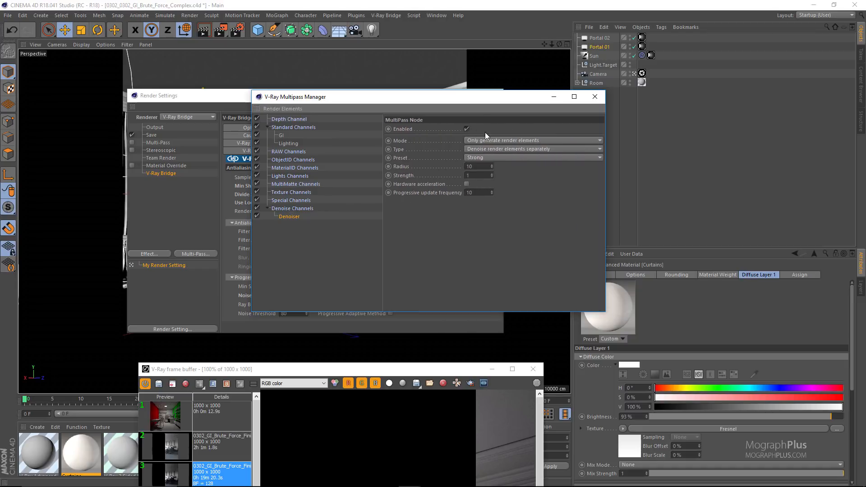
left_click(488, 140)
left_click(536, 168)
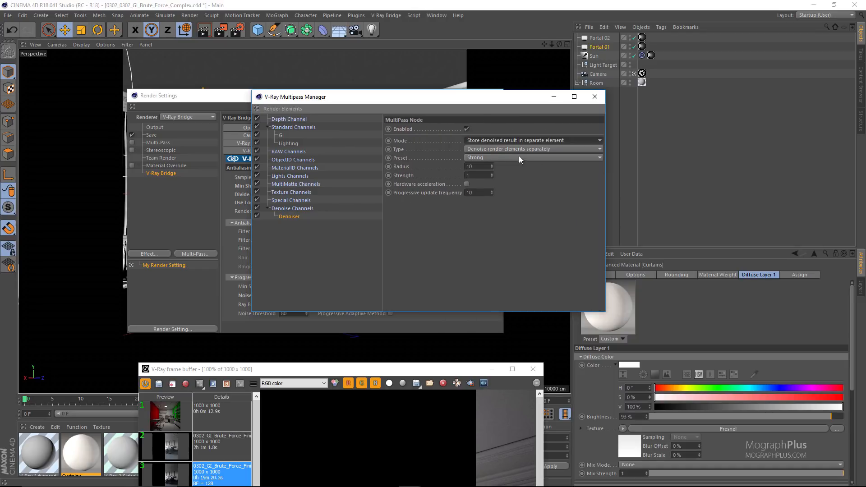
left_click(514, 149)
left_click(532, 158)
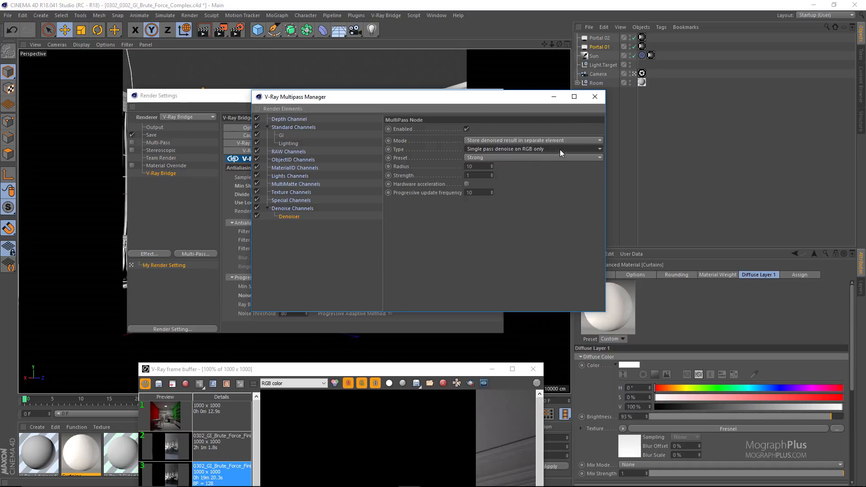
left_click(595, 97)
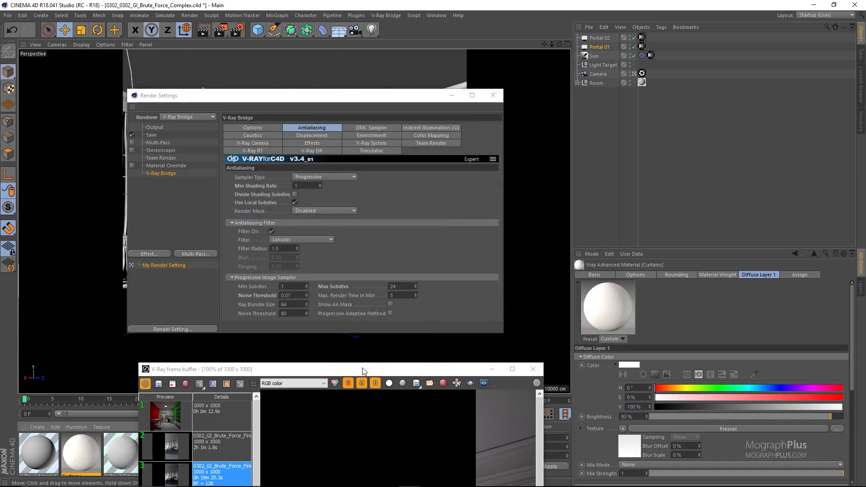
Maximize the frame buffer, load the 2h 1m render and show its VRayDenoiser channel.
double_click(363, 370)
double_click(91, 89)
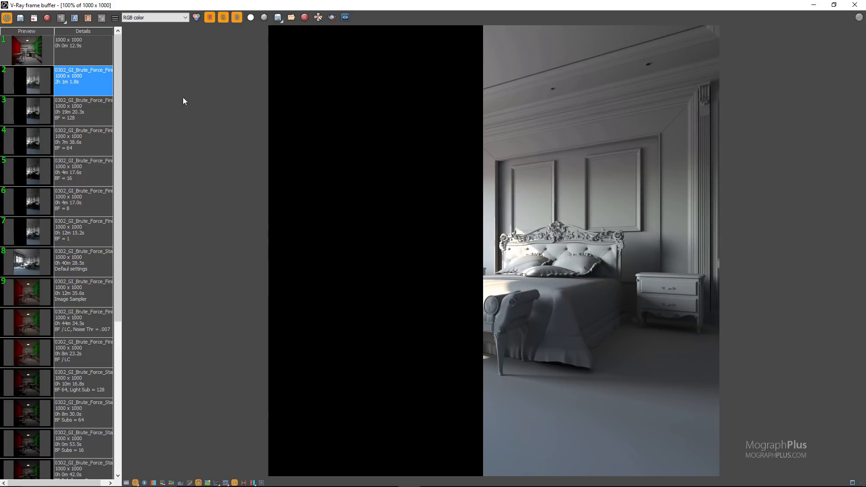
left_click(161, 18)
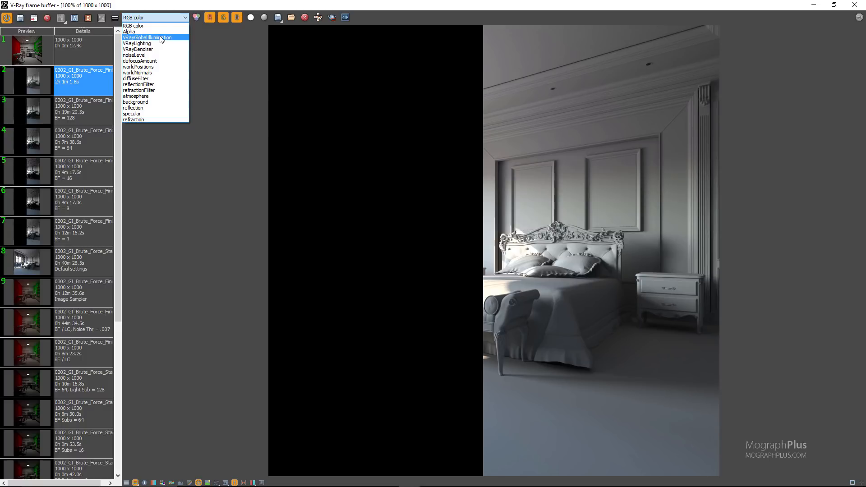
left_click(156, 49)
Examine the denoised walls, bed and floor up close at 200% zoom.
scroll(595, 158, "up", 1)
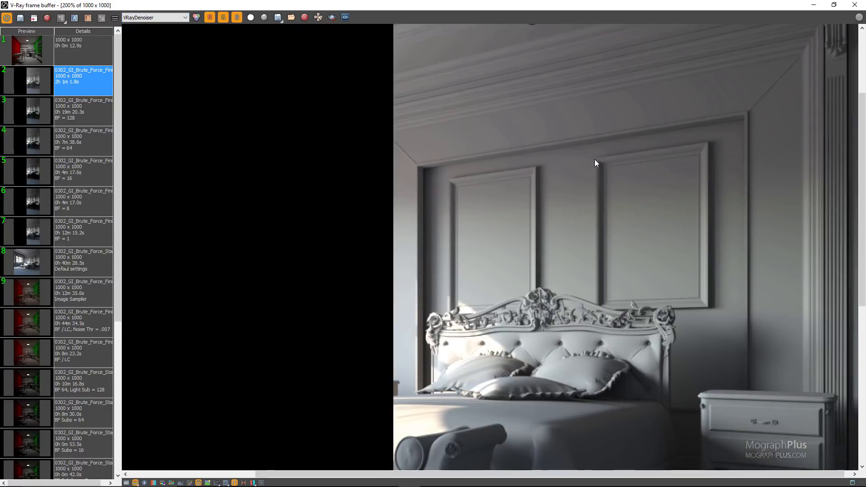
middle_click_drag(549, 158, 549, 29)
middle_click_drag(554, 225, 543, 109)
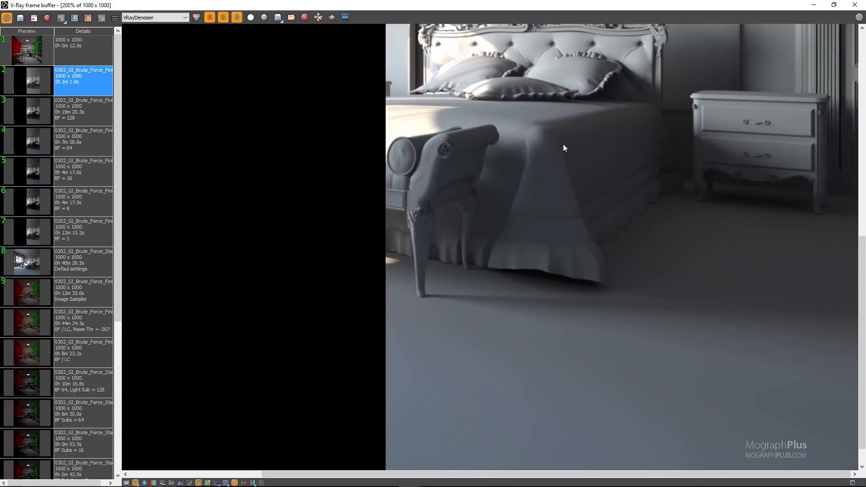
scroll(564, 148, "down", 1)
scroll(643, 158, "up", 1)
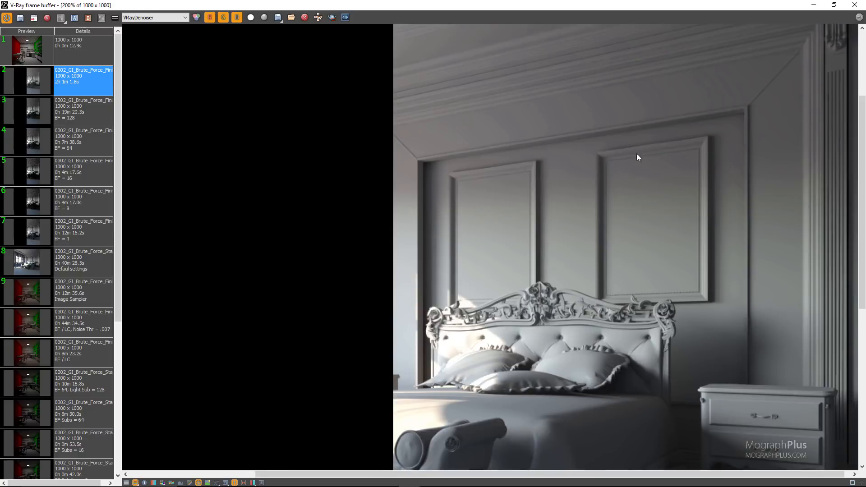
middle_click_drag(637, 157, 575, 145)
scroll(572, 143, "down", 1)
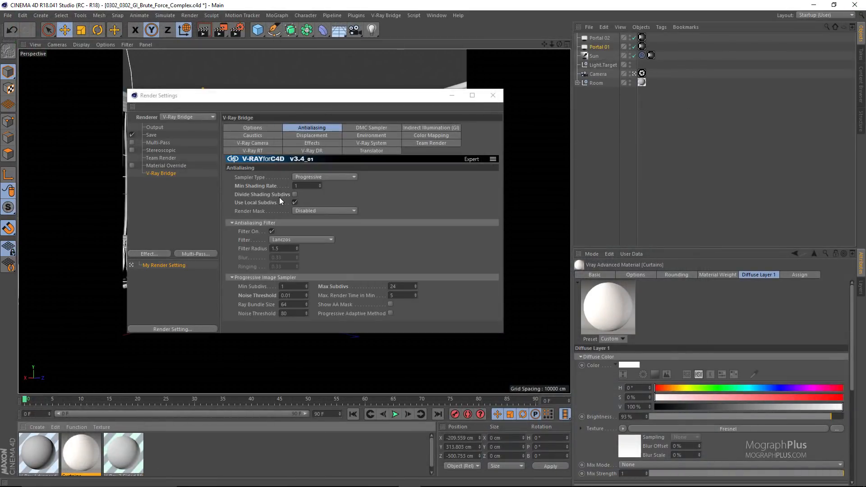
Review the Brute Force subdivision and the Primary GI Engine options in the Indirect Illumination settings.
left_click(419, 128)
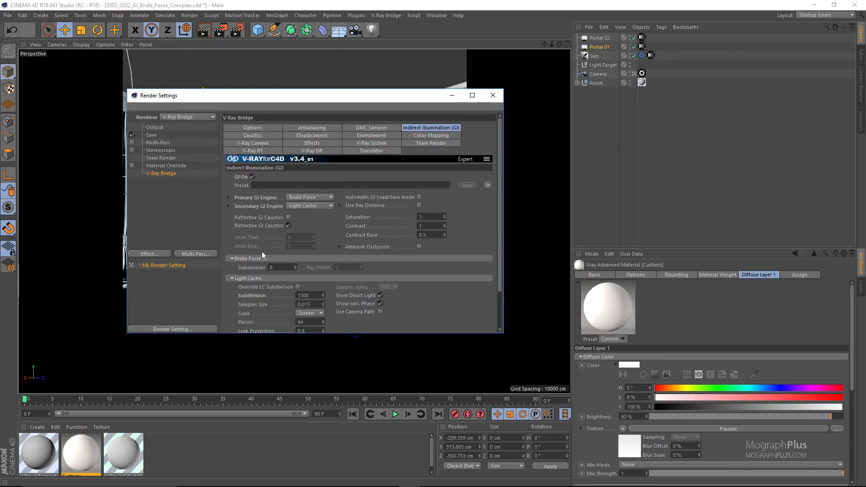
double_click(277, 268)
left_click(294, 199)
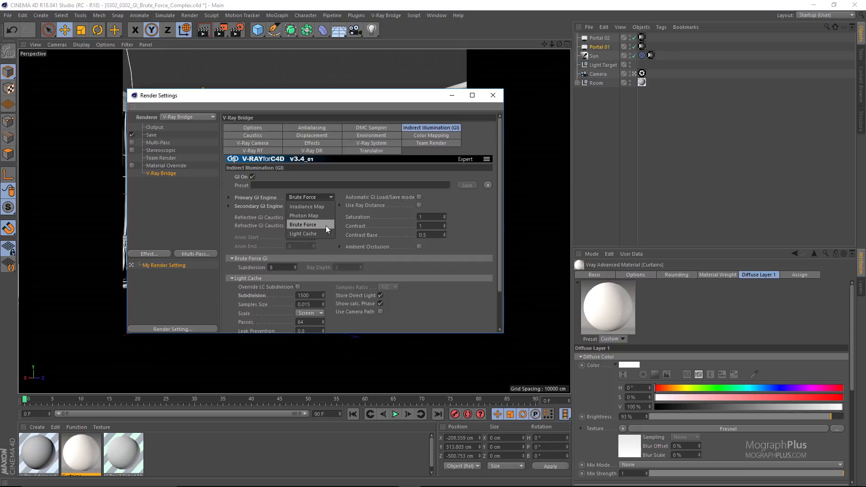
left_click(257, 192)
left_click(261, 197)
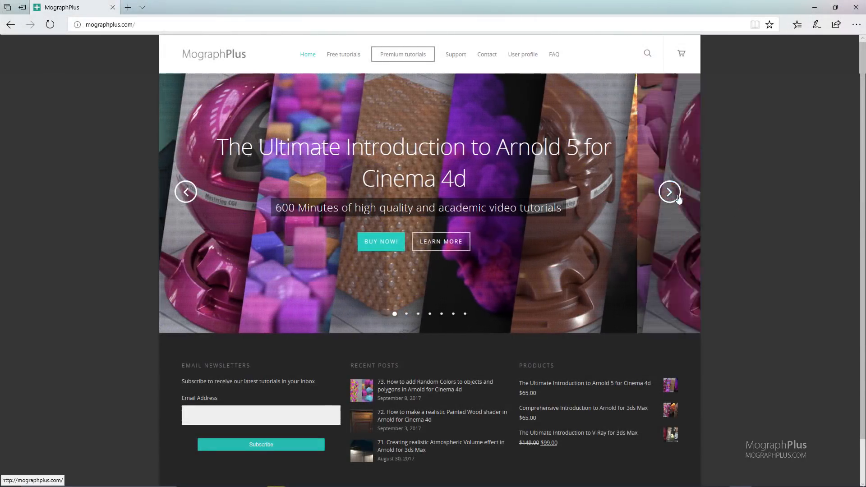
Browse the featured tutorial slides on the MographPlus website up to Developing Realistic shaders in Arnold for Cinema 4d, Vol.02.
left_click(678, 196)
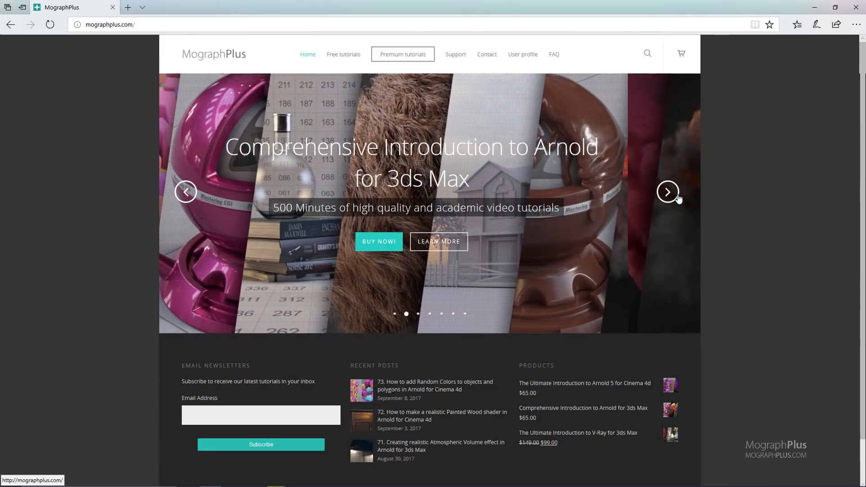
left_click(677, 197)
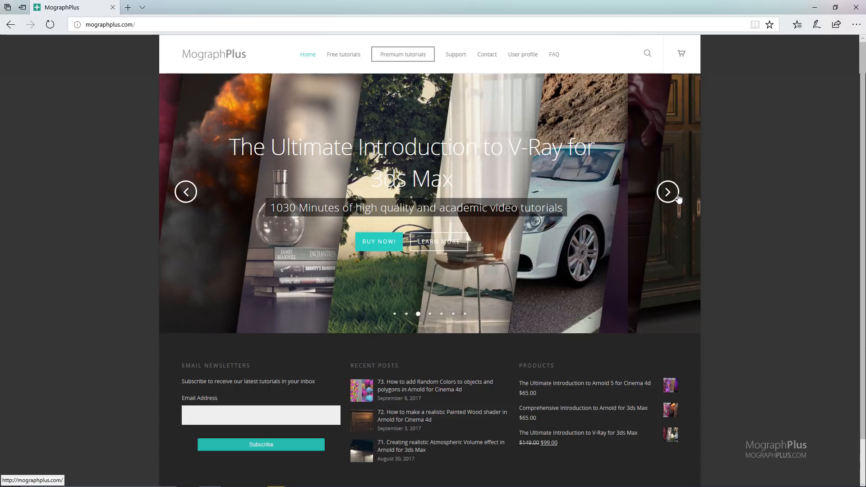
left_click(677, 197)
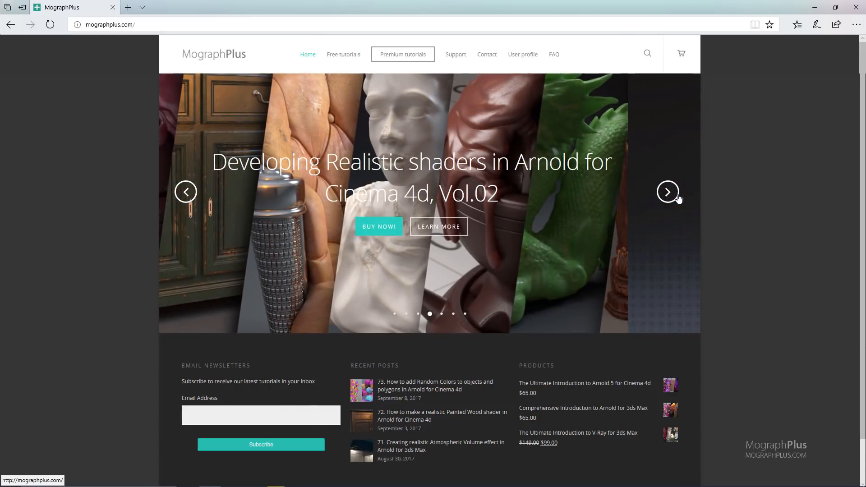